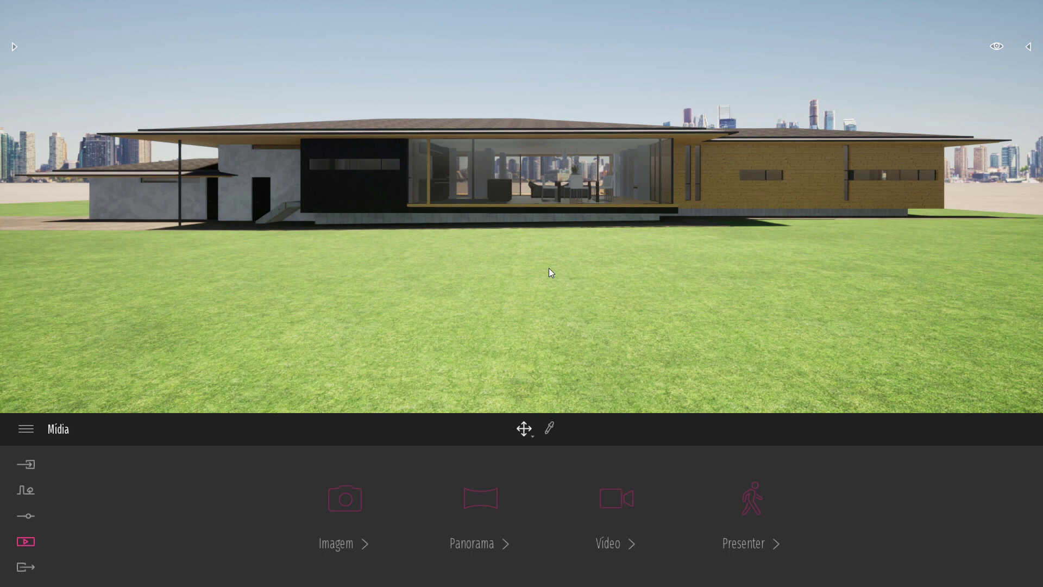
Step: Examine the house model from above, circling from the front facade around its end to the deck side
key("e")
right_click_drag(608, 253, 607, 304)
key("d")
right_click_drag(613, 239, 489, 242)
right_click_drag(607, 240, 552, 225)
right_click_drag(649, 202, 617, 202)
key("d")
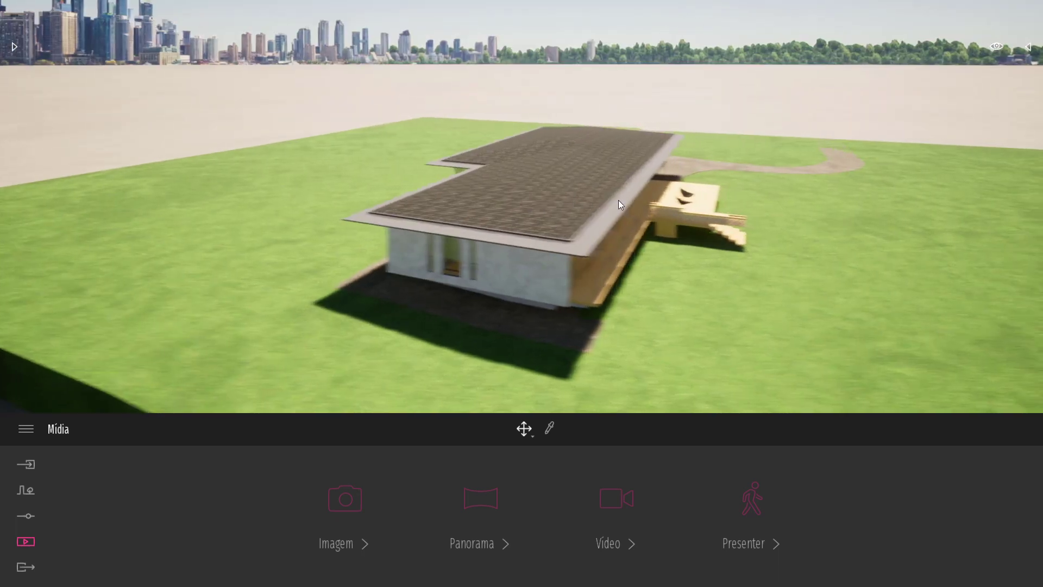
right_click_drag(782, 177, 745, 183)
key("d")
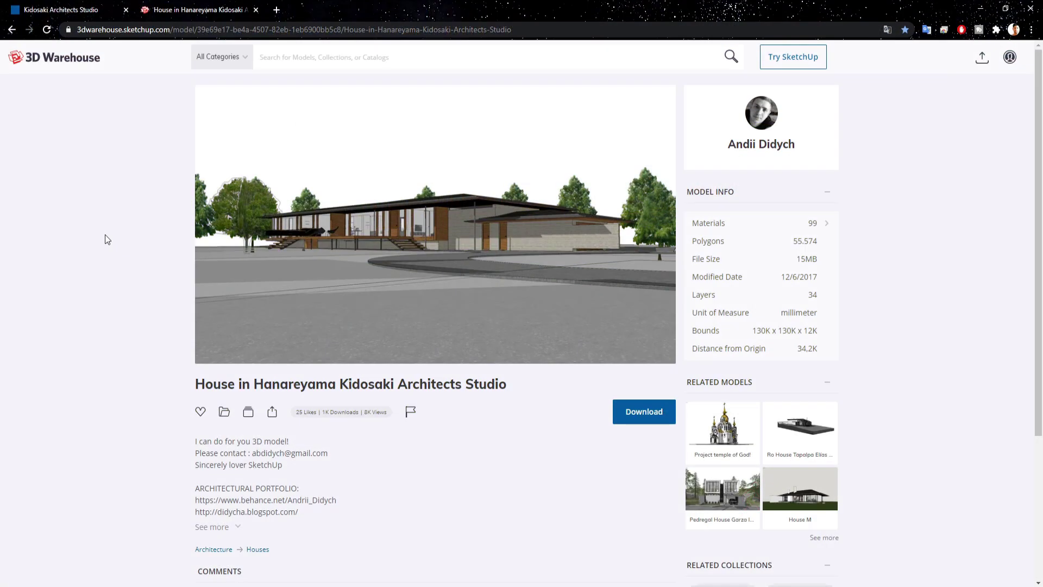
Step: Switch to the browser and look through the Hanareyama house project photos in the works section of the Kidosaki Architects Studio website
left_click(54, 6)
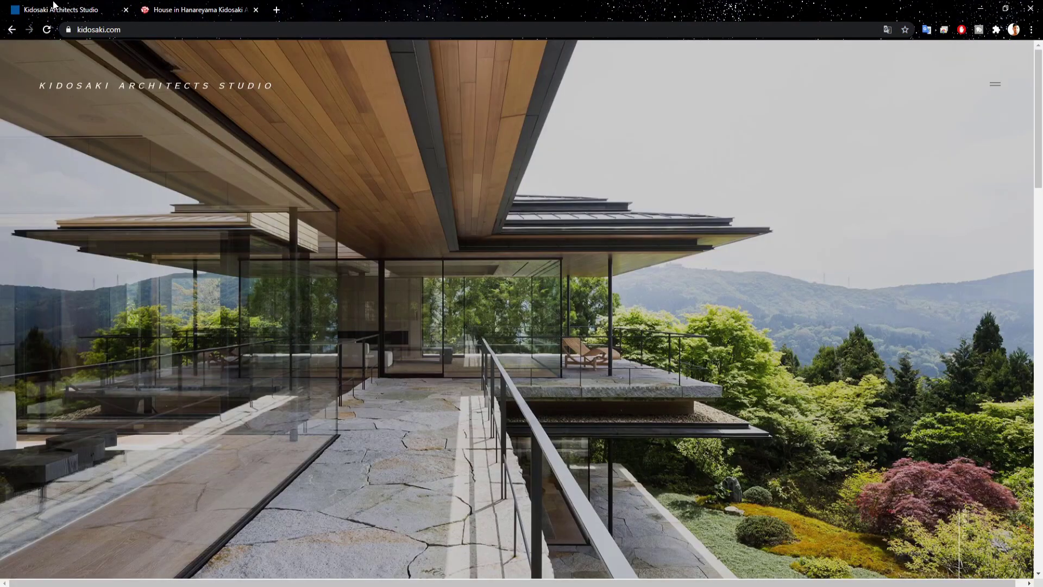
left_click(993, 88)
left_click(885, 298)
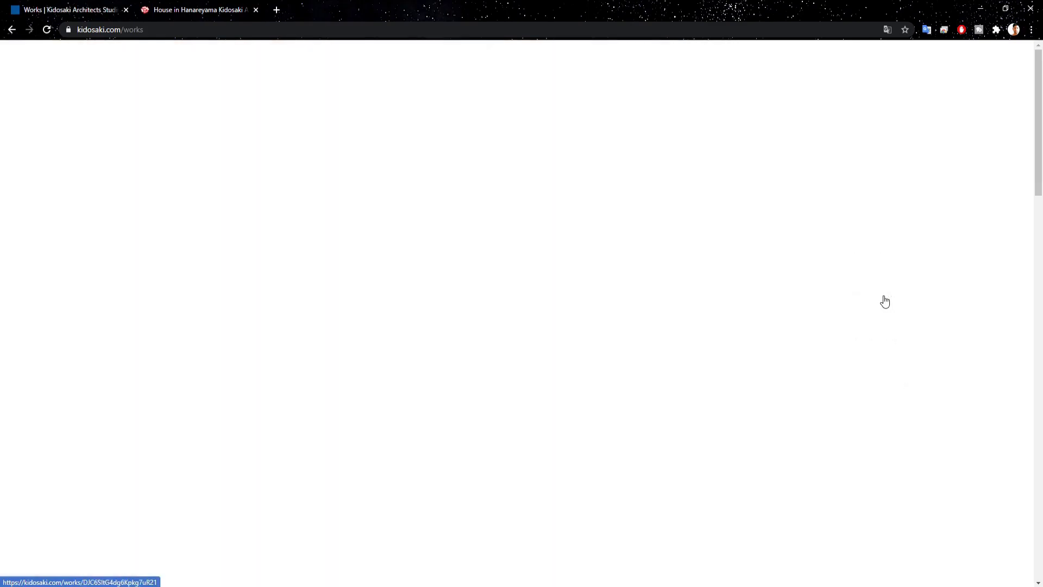
scroll(885, 302, "down", 7)
left_click(884, 343)
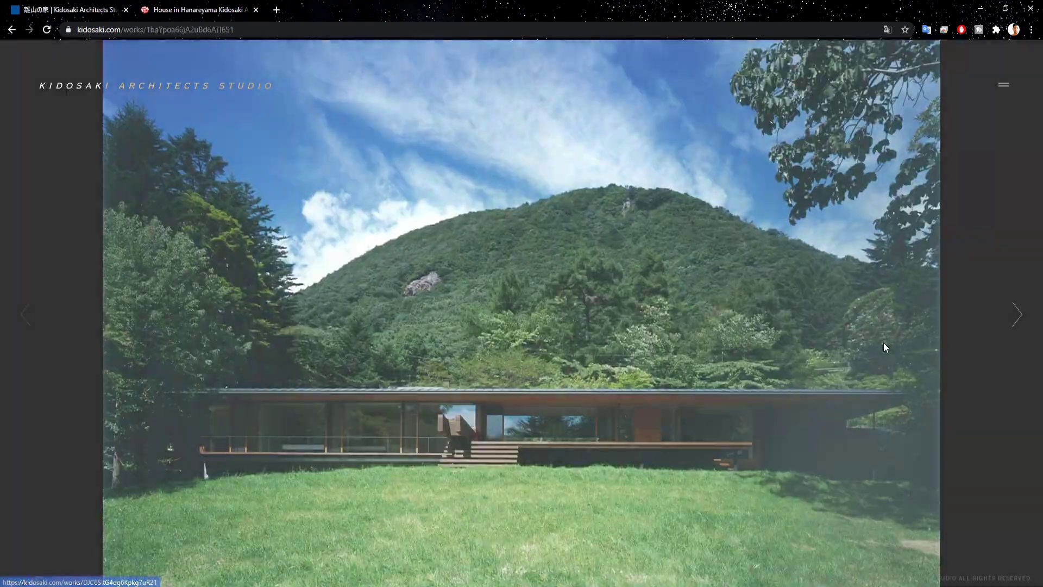
left_click(1011, 324)
left_click(1011, 324)
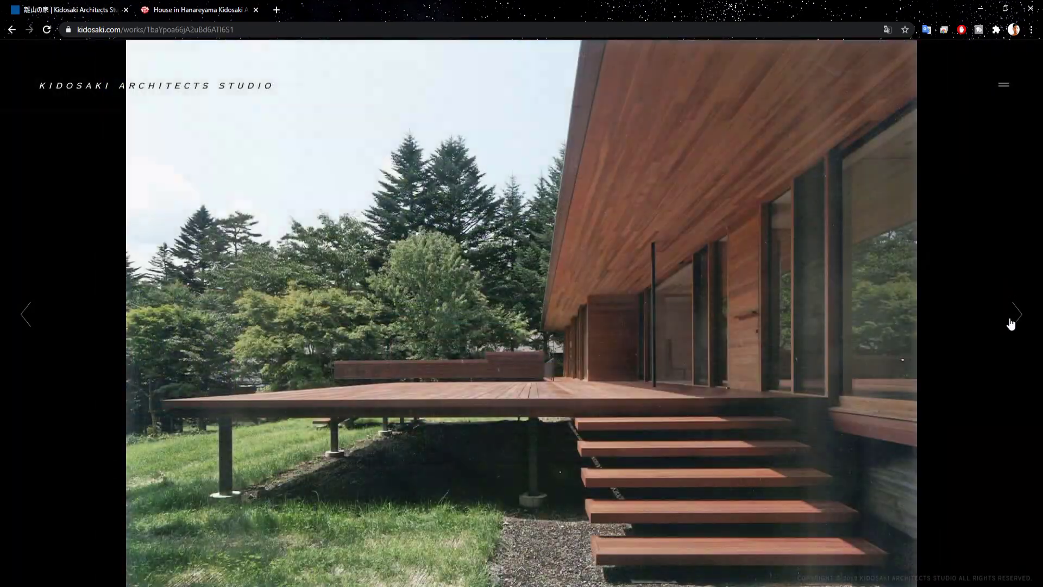
left_click(1011, 324)
left_click(1011, 324)
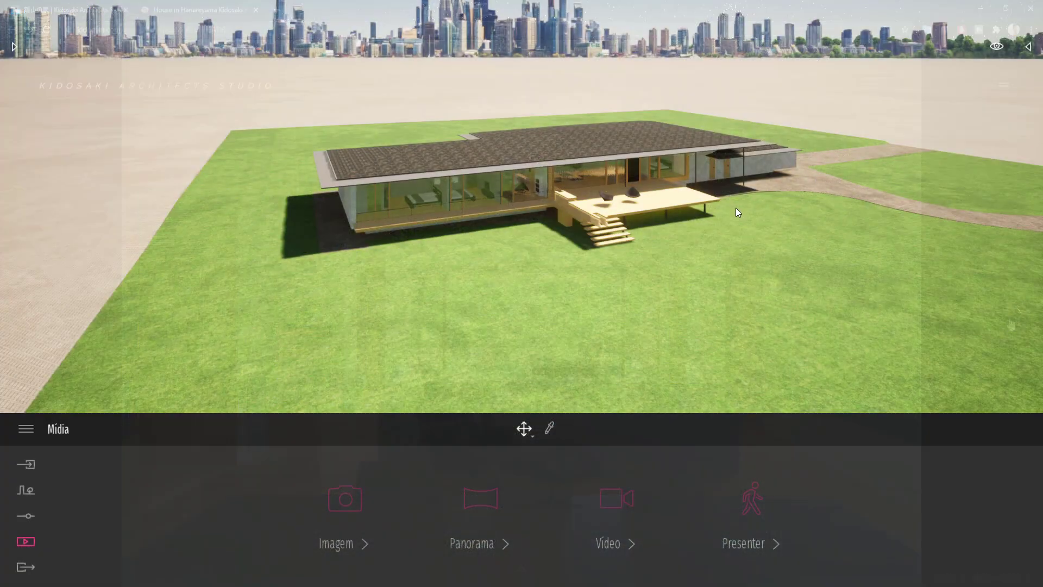
Step: Return to Twinmotion and examine the wooden deck, the glazed facade, the garage side and the roofs of the house
scroll(736, 208, "up", 10)
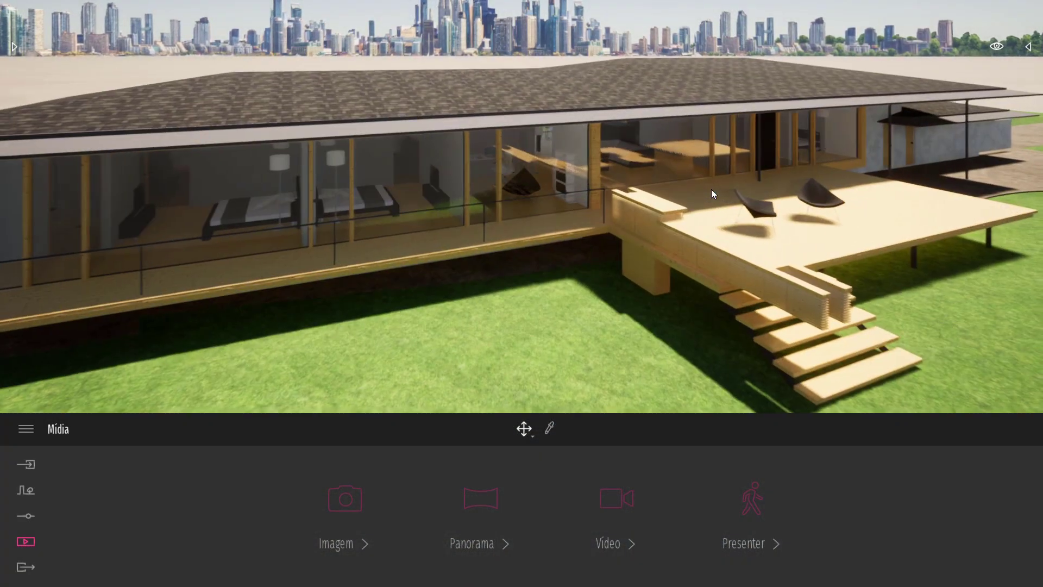
key("d")
right_click_drag(748, 185, 630, 184)
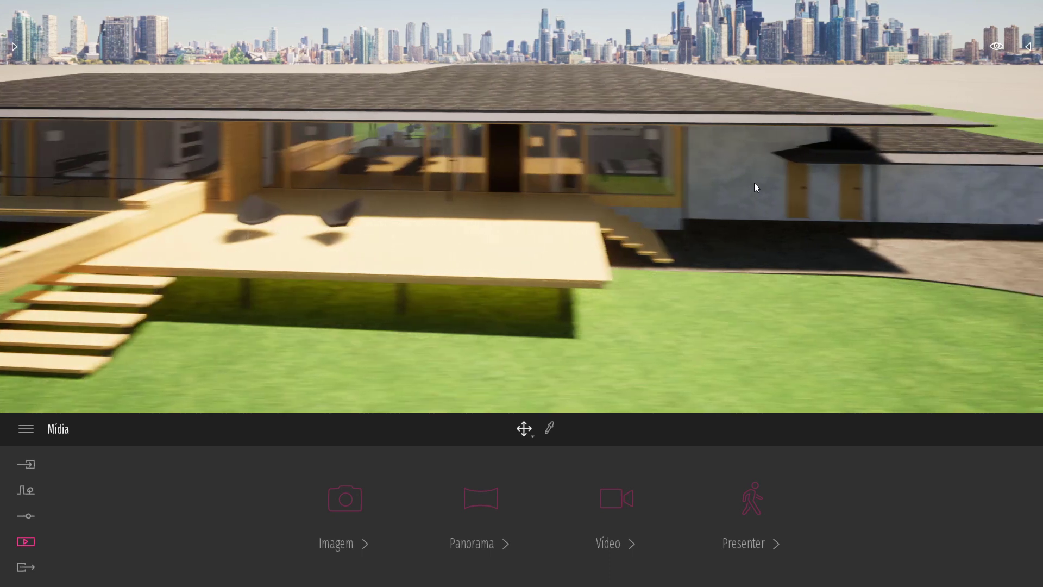
right_click_drag(752, 182, 684, 180)
key("d")
key("d")
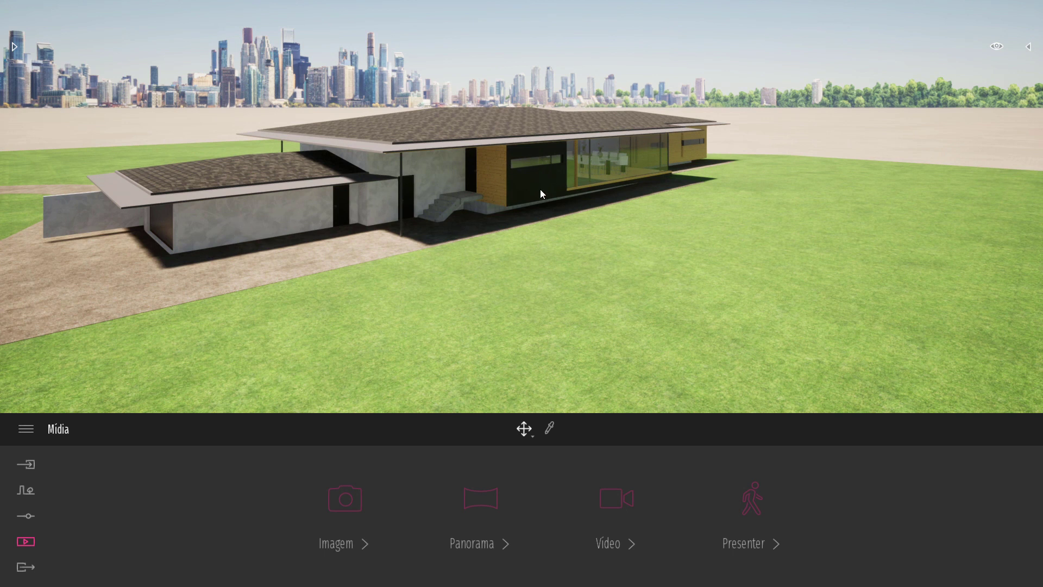
right_click_drag(299, 214, 228, 187)
key("q")
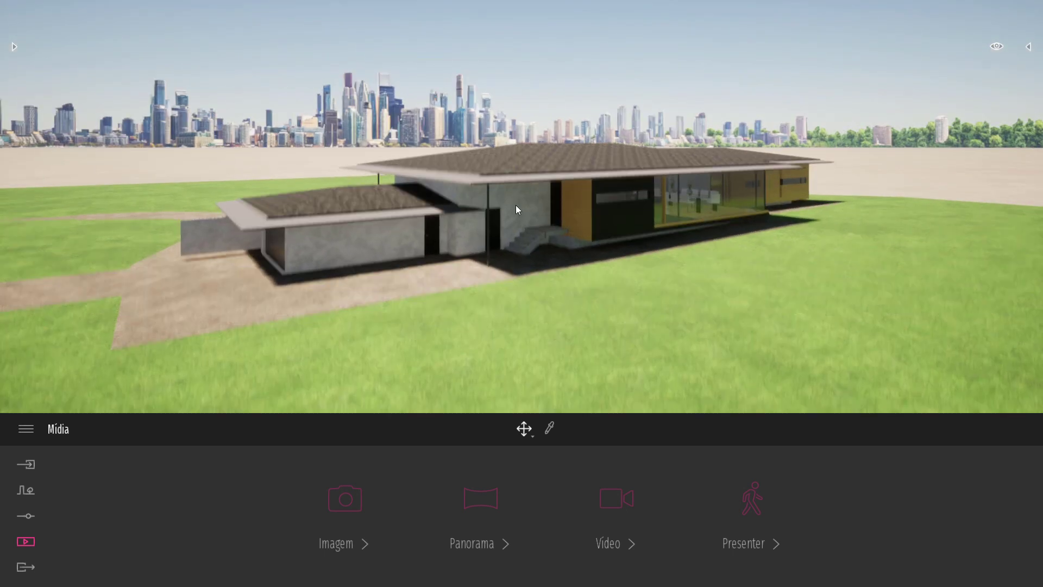
key("e")
right_click_drag(595, 191, 663, 146)
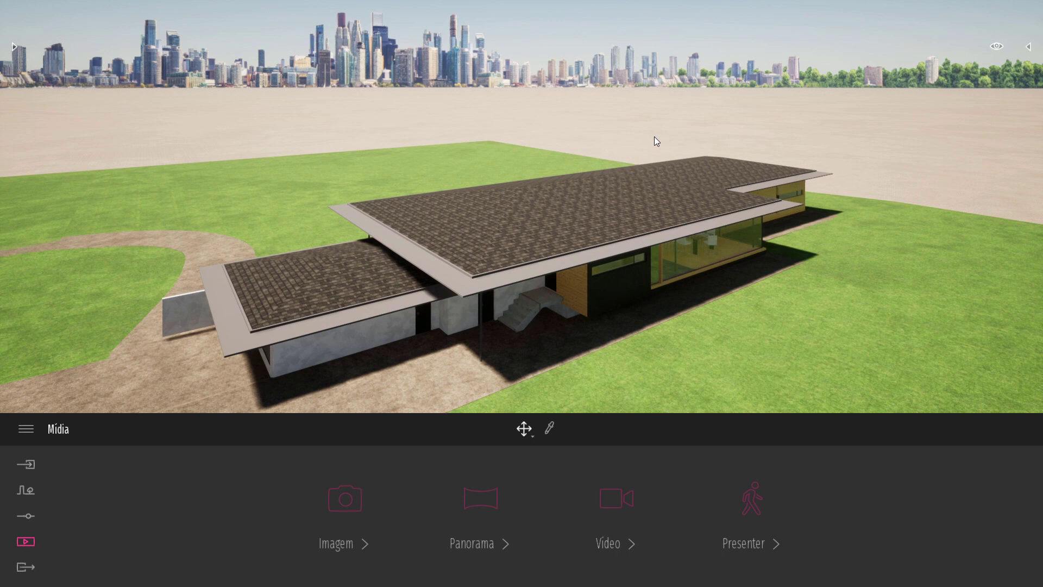
key("q")
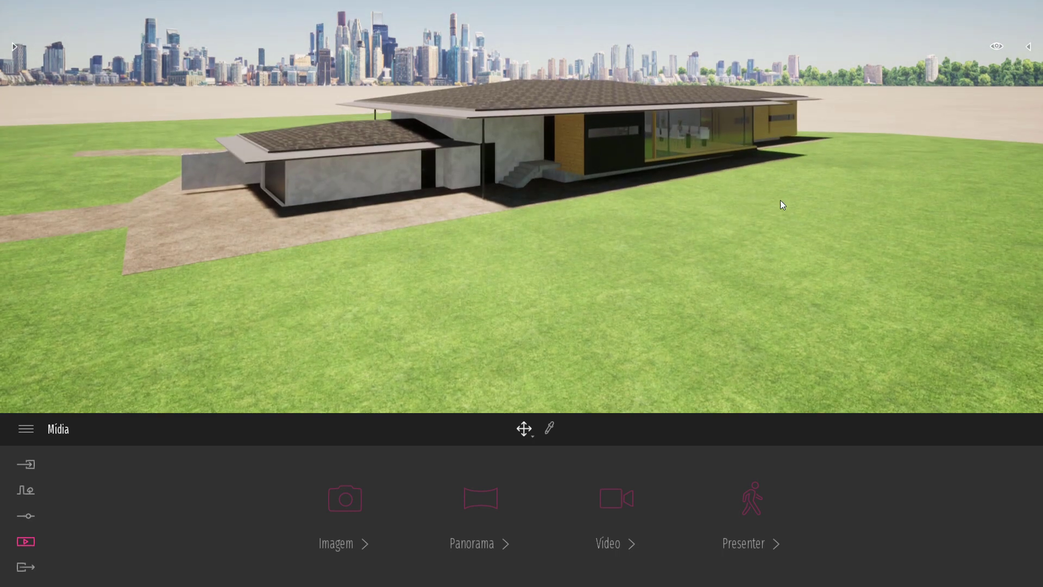
Step: Examine the whole grass plot around the house from afar, then the lawn close to the ground
key("s")
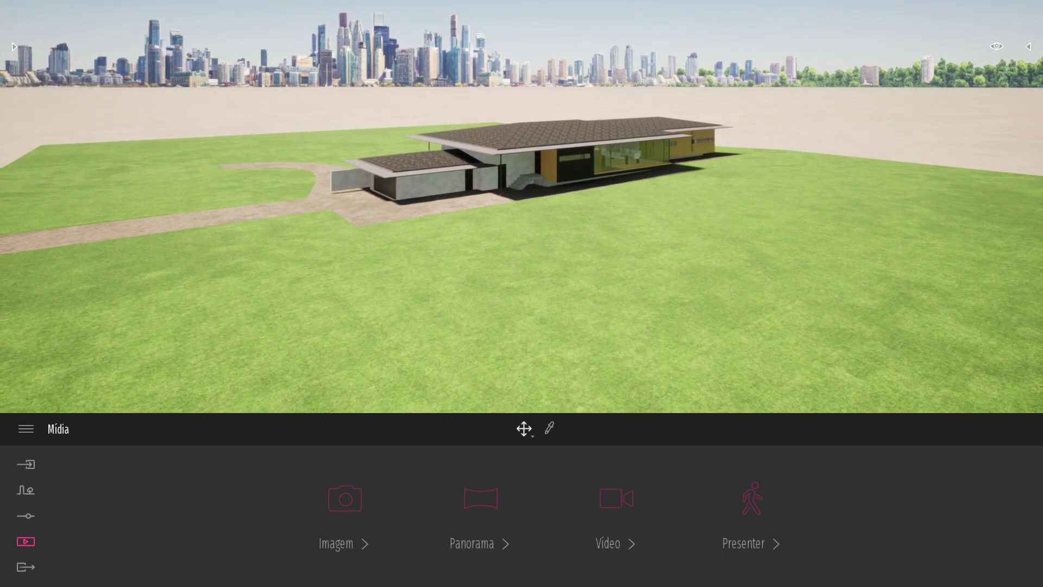
right_click_drag(735, 241, 698, 232)
right_click_drag(698, 232, 683, 226)
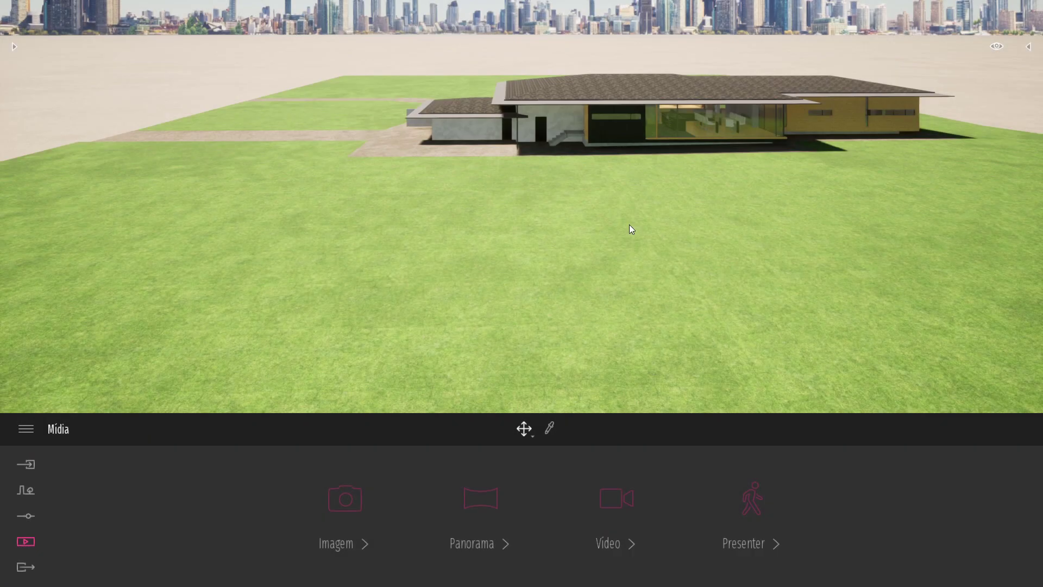
key("s")
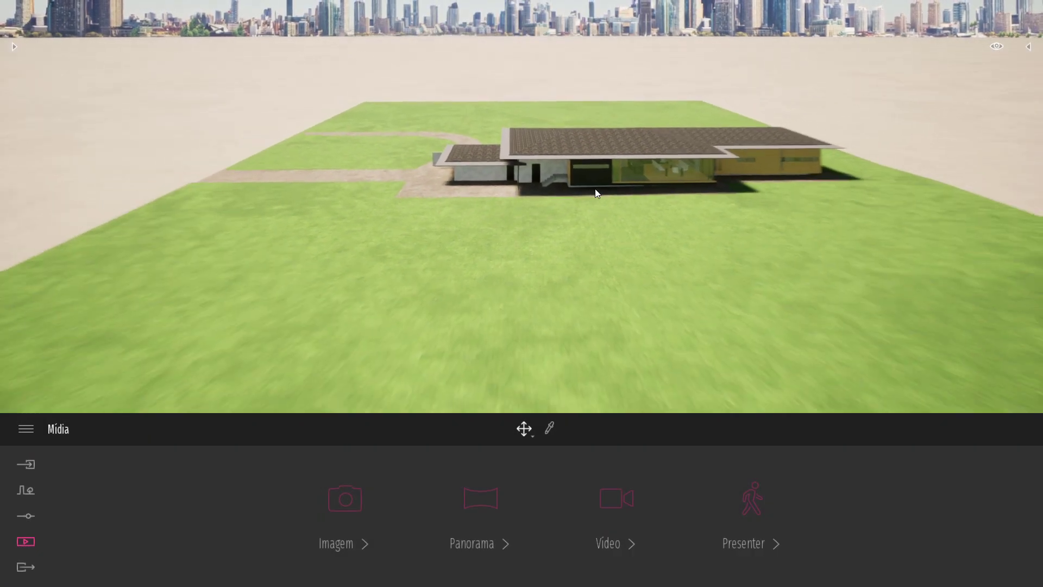
key("q")
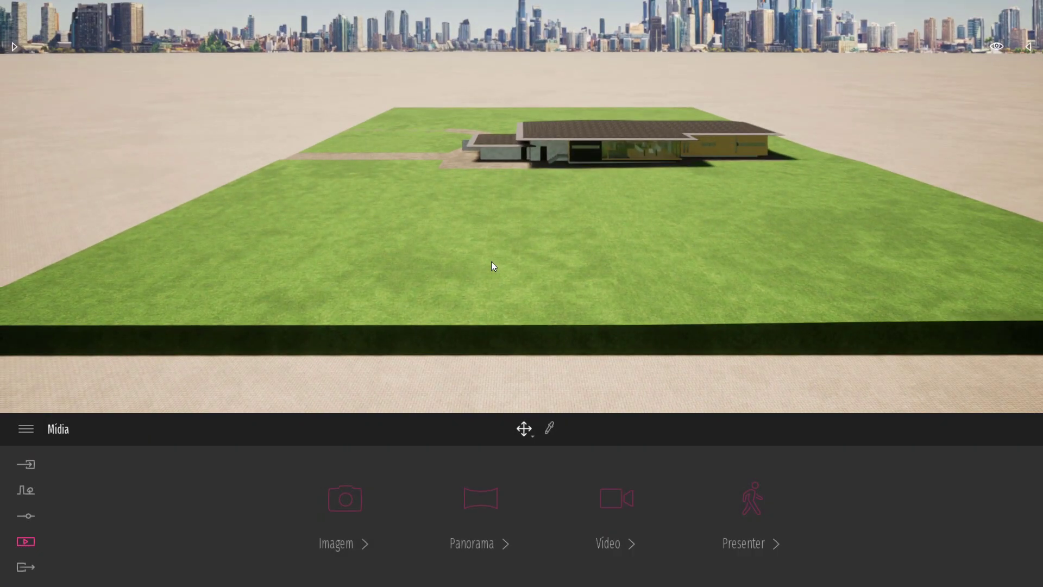
key("d")
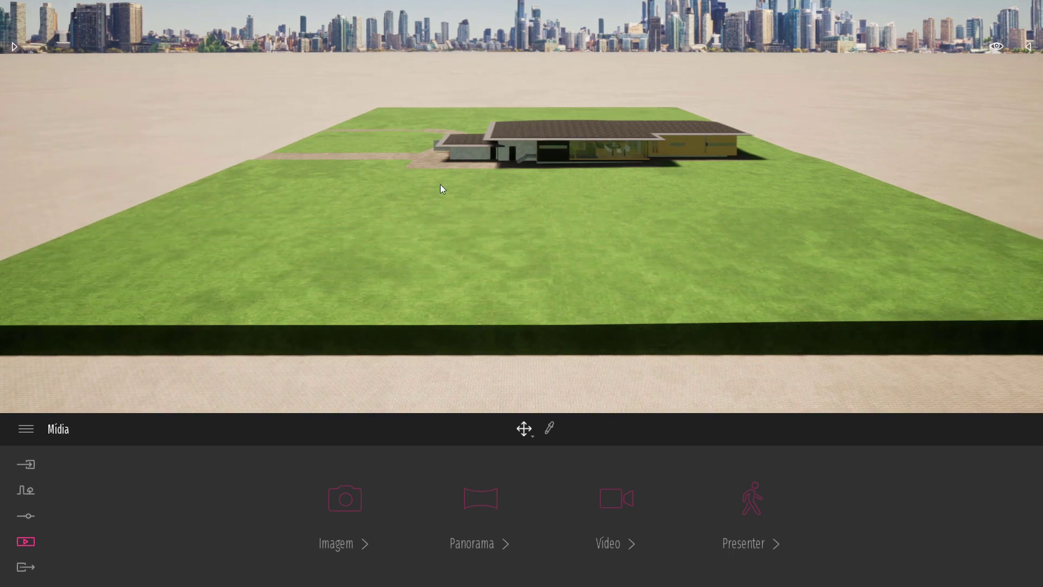
key("w")
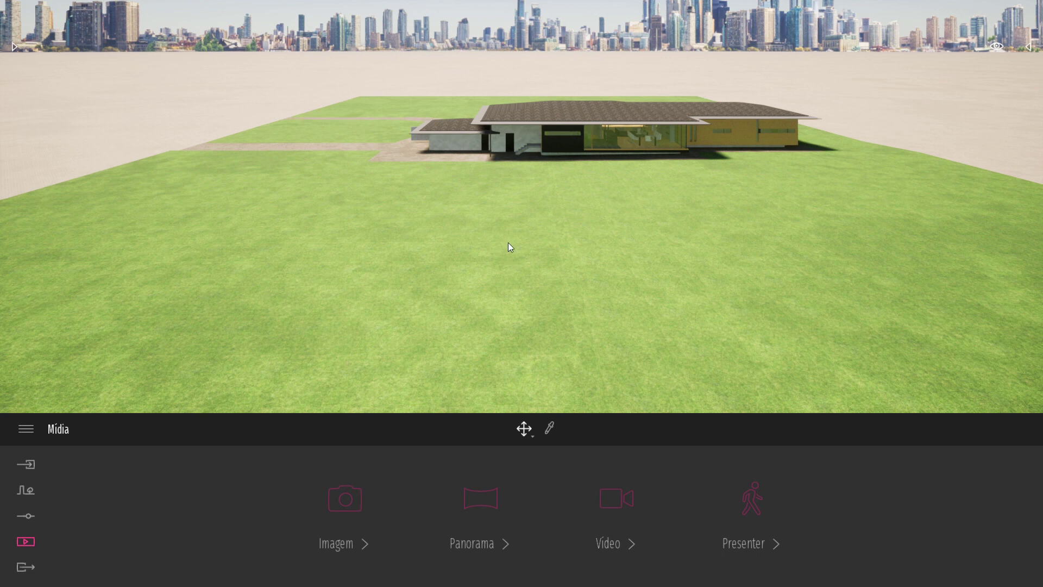
key("w")
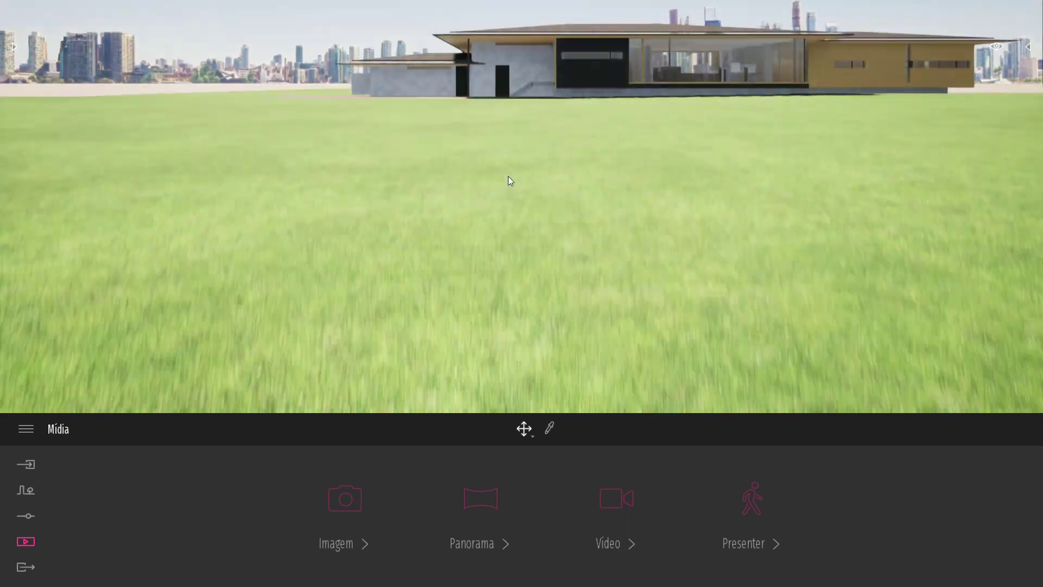
Step: Place Lawn 01 patches from the Grama e flores vegetation category on the lawn in front of the house
left_click(15, 46)
left_click(165, 122)
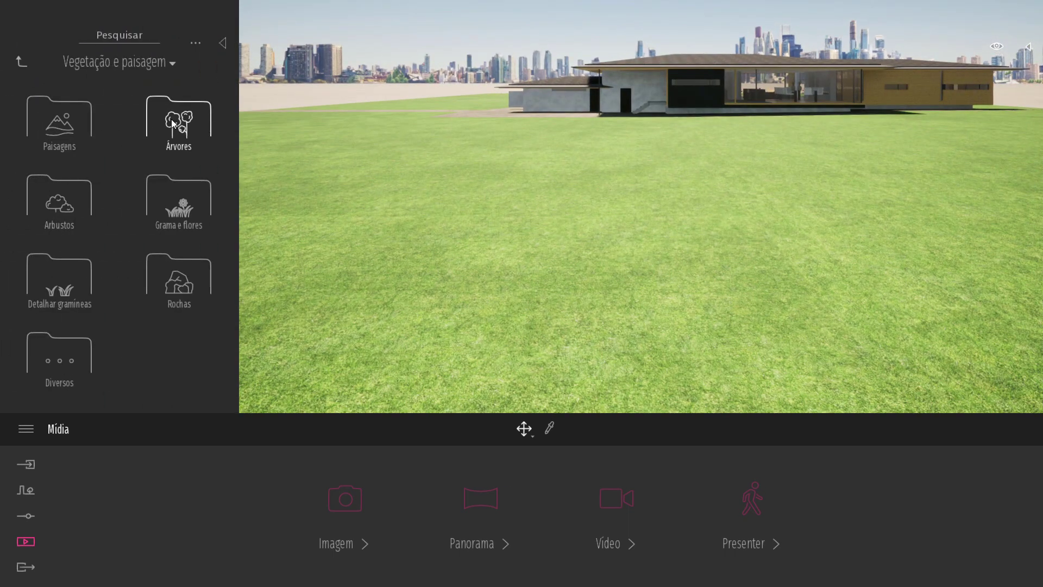
left_click(175, 206)
left_click_drag(61, 122, 463, 338)
key("f")
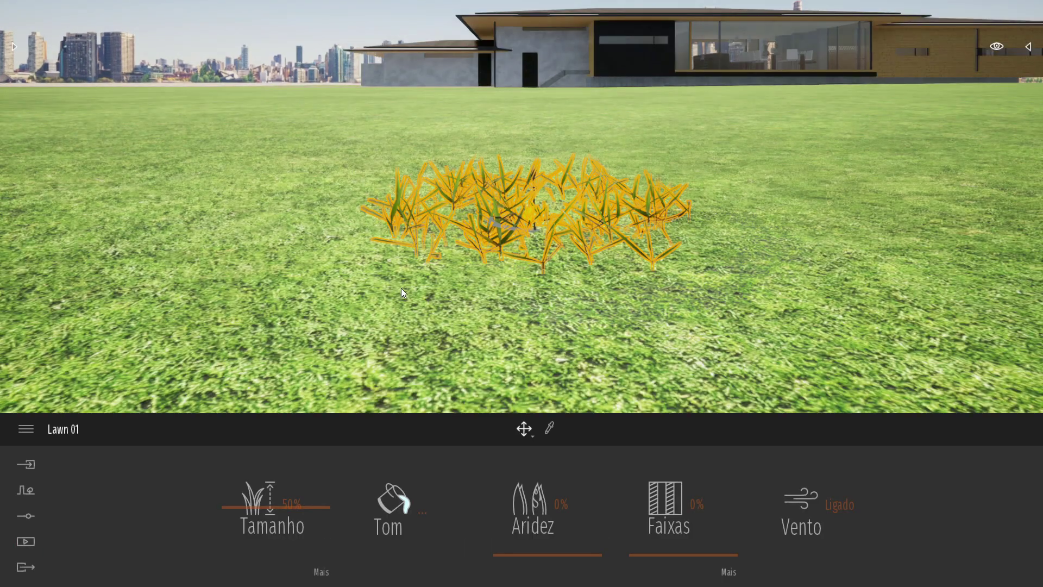
left_click(14, 48)
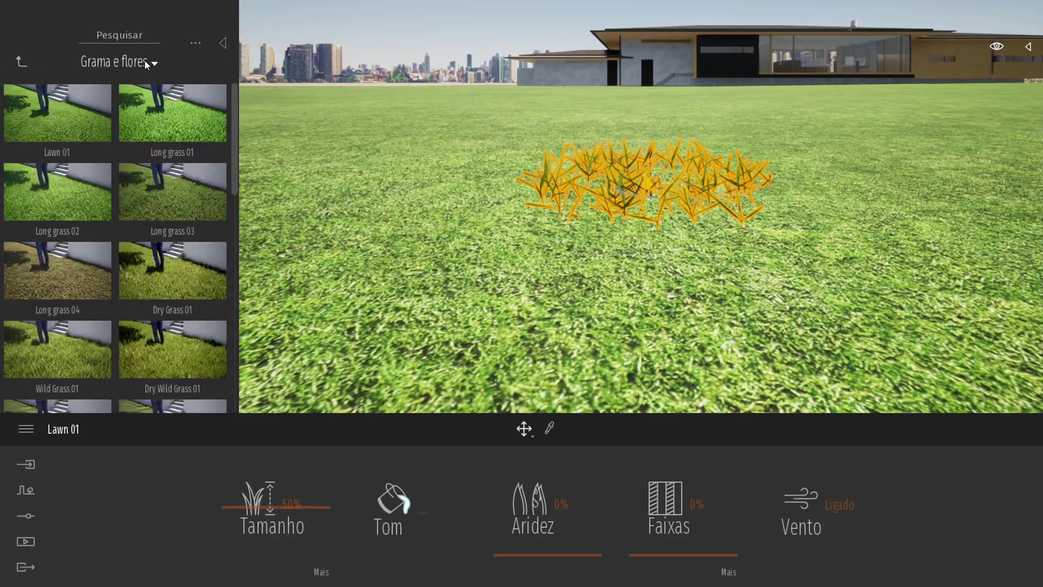
left_click(193, 42)
left_click(195, 84)
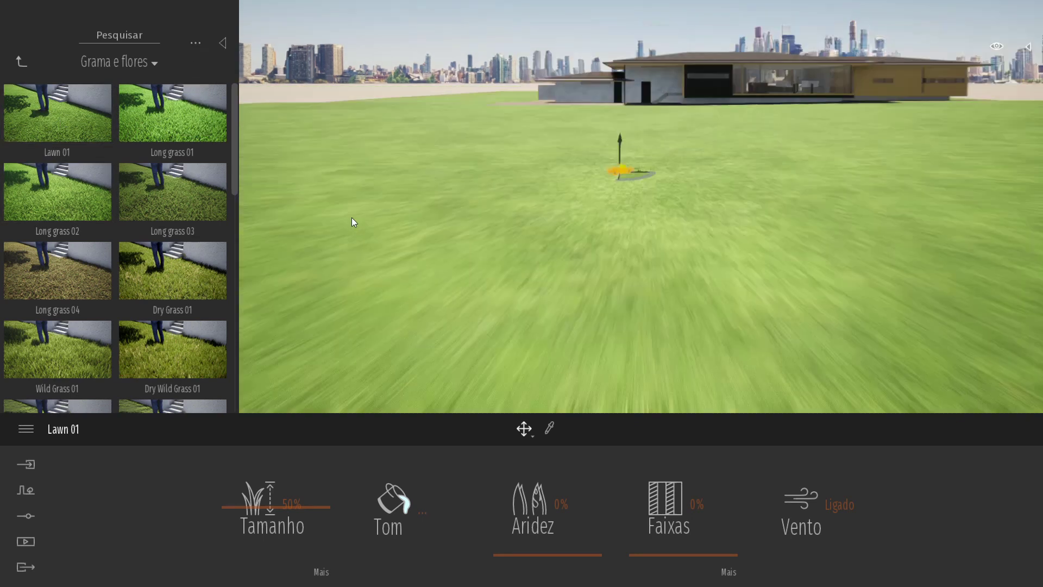
Step: Place two Lawn 01 borders tufts from the Detalhar gramíneas category in front of the lawn patches
left_click(21, 61)
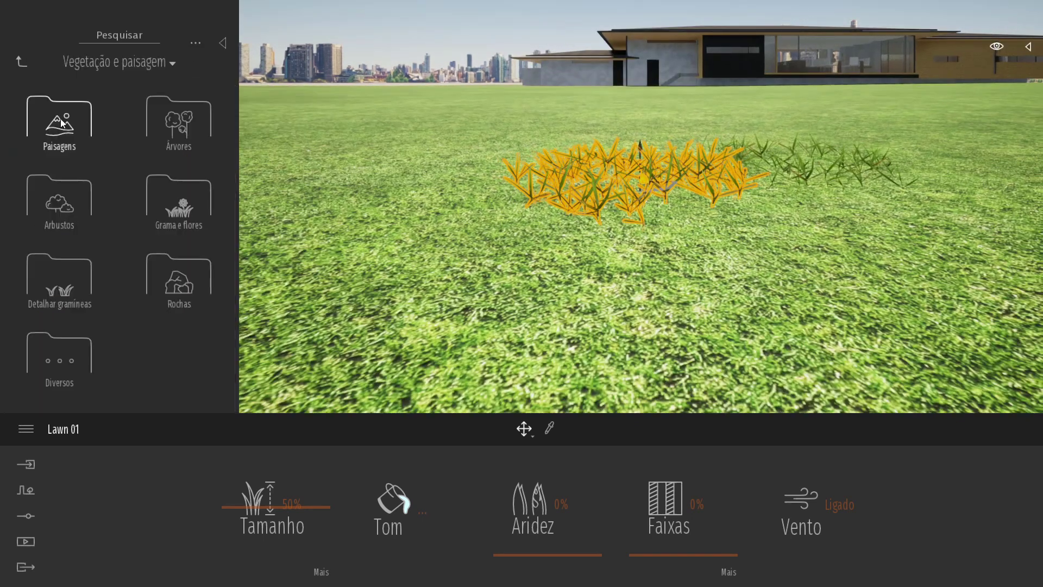
left_click(71, 206)
left_click(24, 62)
left_click(63, 261)
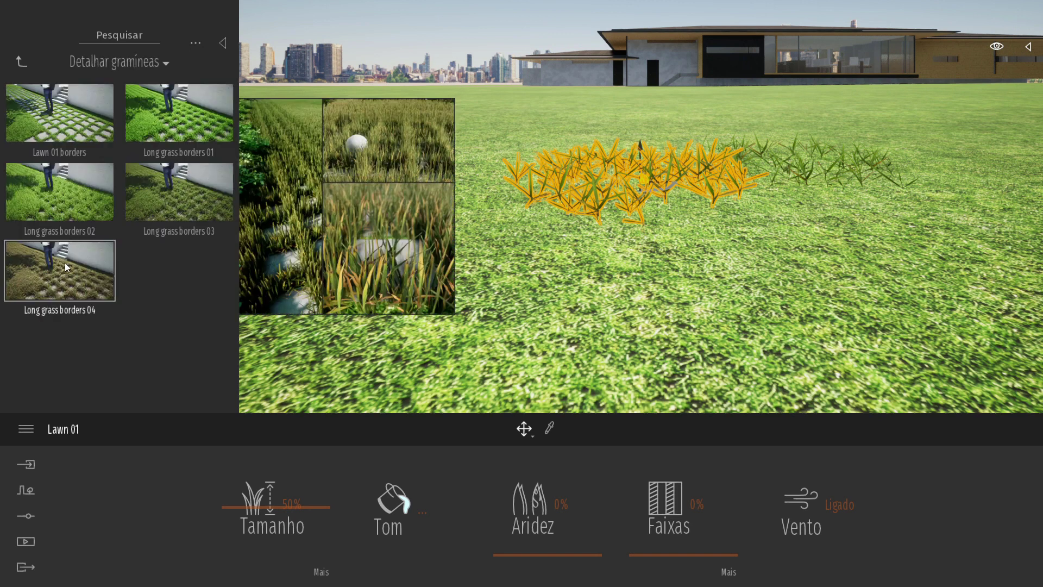
left_click(42, 114)
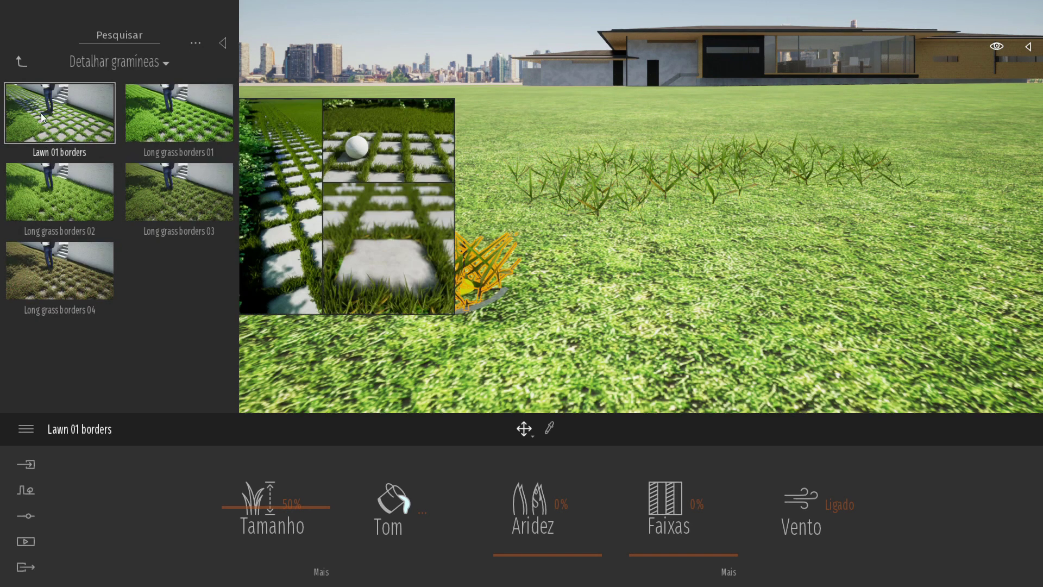
left_click(608, 261)
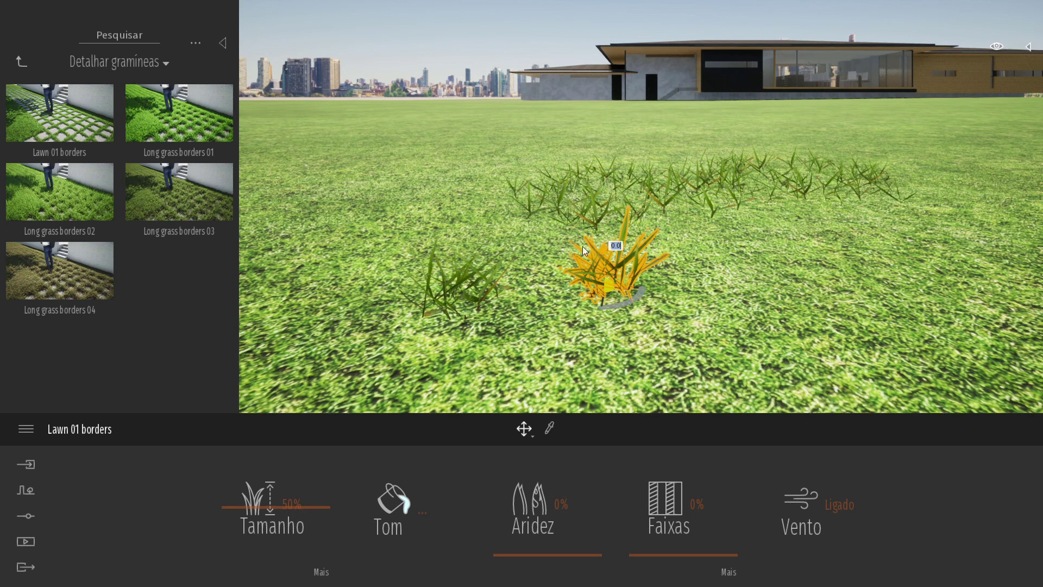
Step: Delete the Long grass borders 03 clump and all the other grass samples placed on the lawn
mouse_move(89, 280)
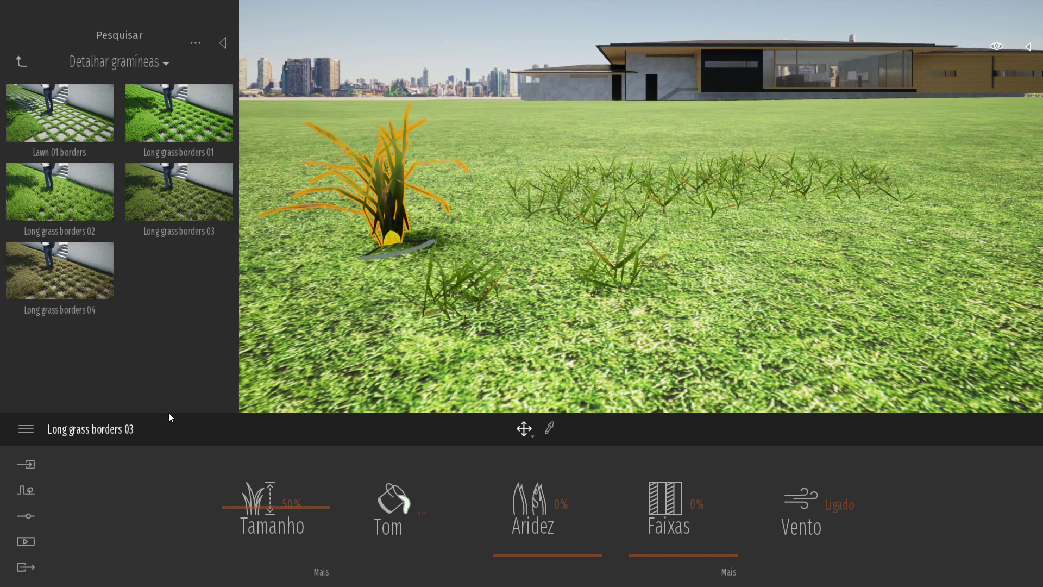
key("Delete")
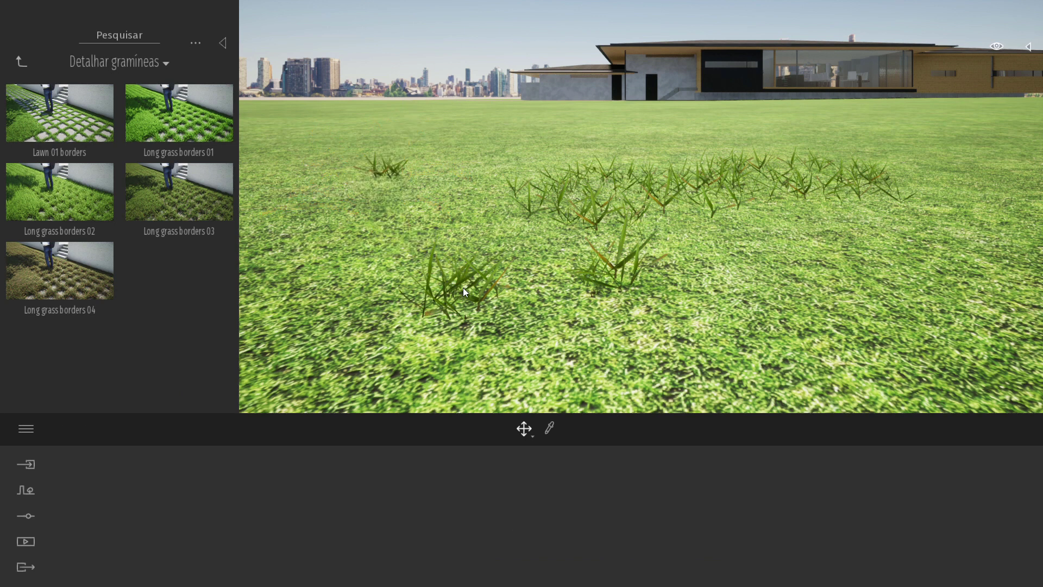
left_click(463, 288)
key("Delete")
left_click(605, 194)
key("Delete")
left_click(608, 261)
key("Delete")
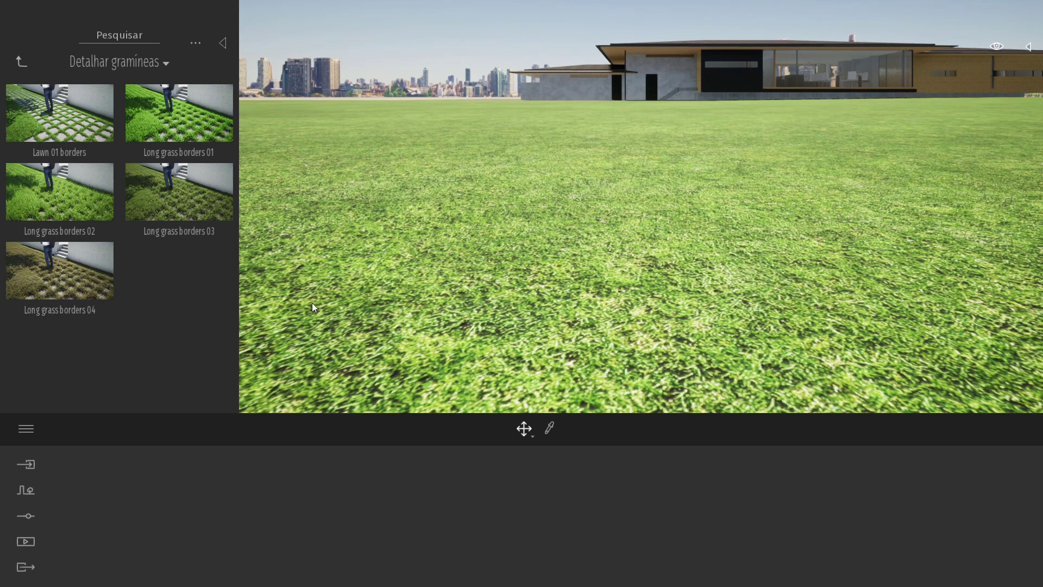
Step: Start the vegetation paint tool (Tinta para vegetação) and open the Grama e flores category for choosing a grass
left_click(28, 492)
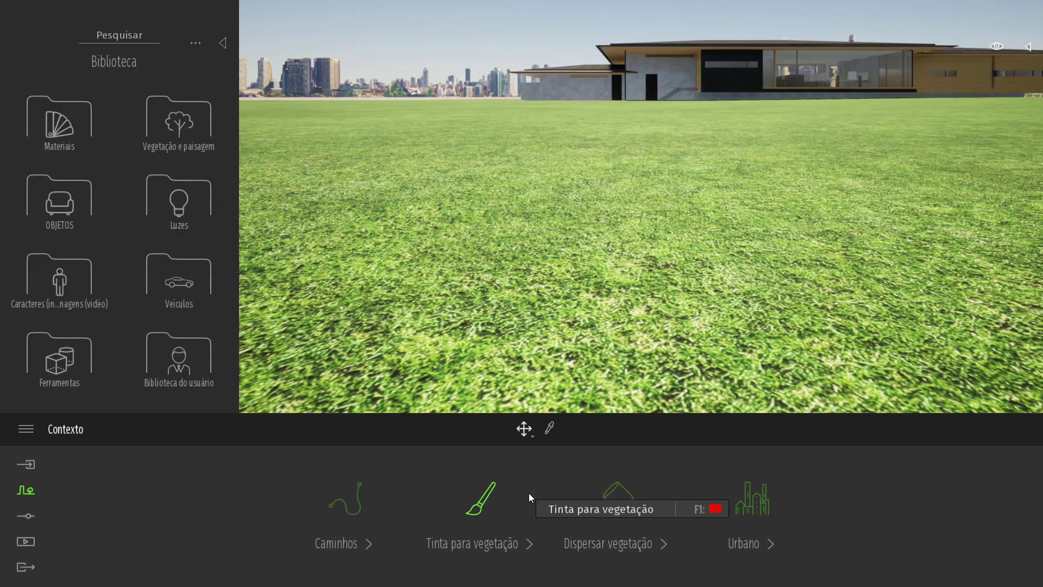
left_click(483, 499)
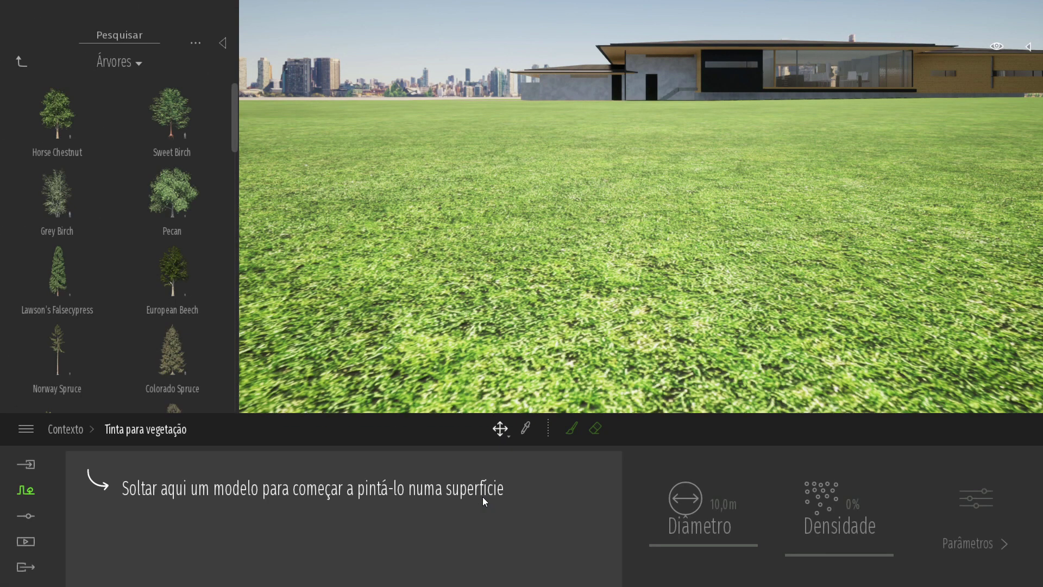
left_click(23, 62)
left_click(175, 208)
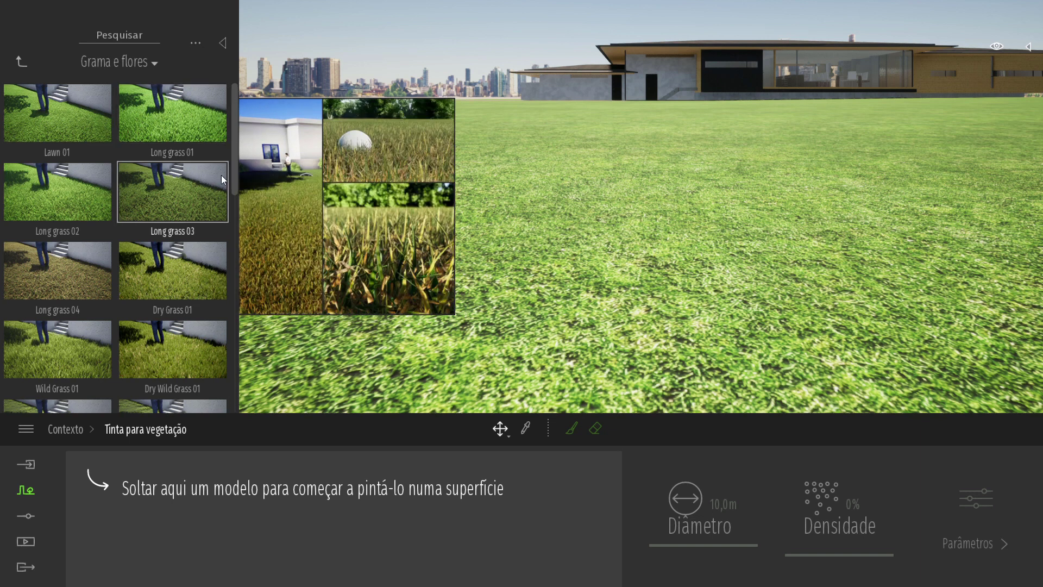
left_click_drag(234, 169, 211, 155)
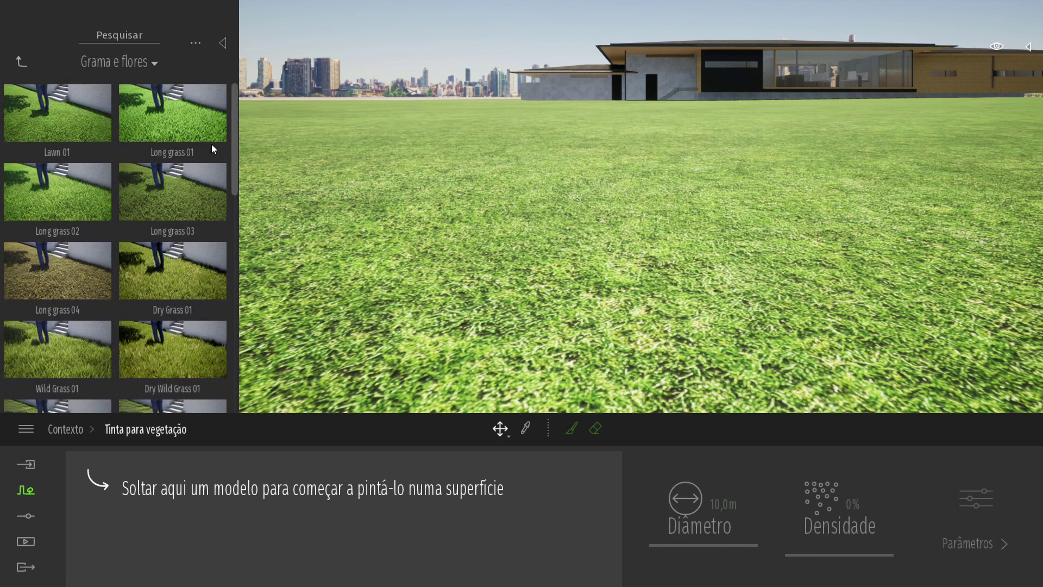
Step: Compare the grass models offered in the Detalhar gramíneas and Grama e flores vegetation categories
left_click(22, 62)
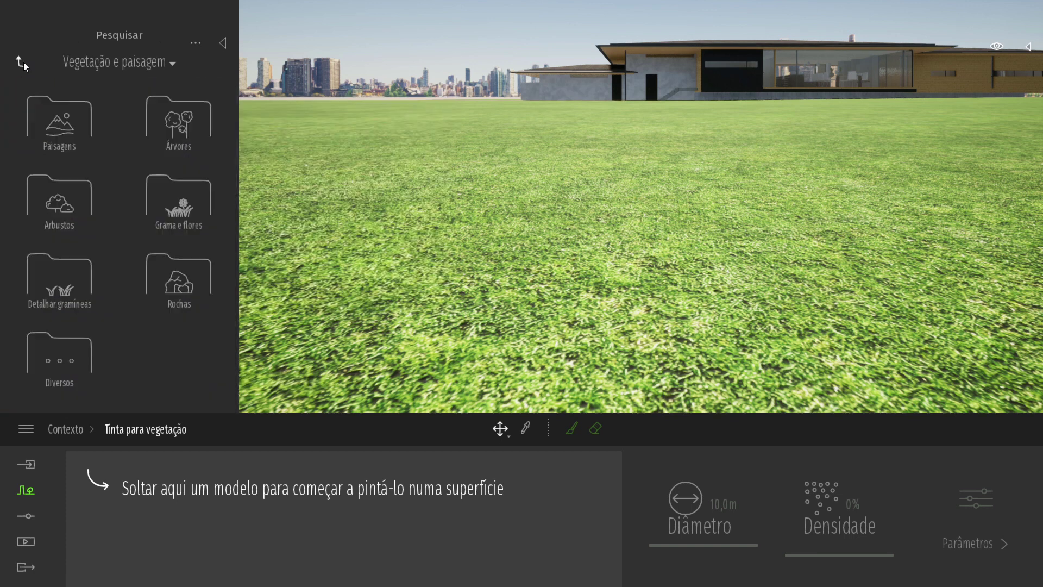
left_click(60, 280)
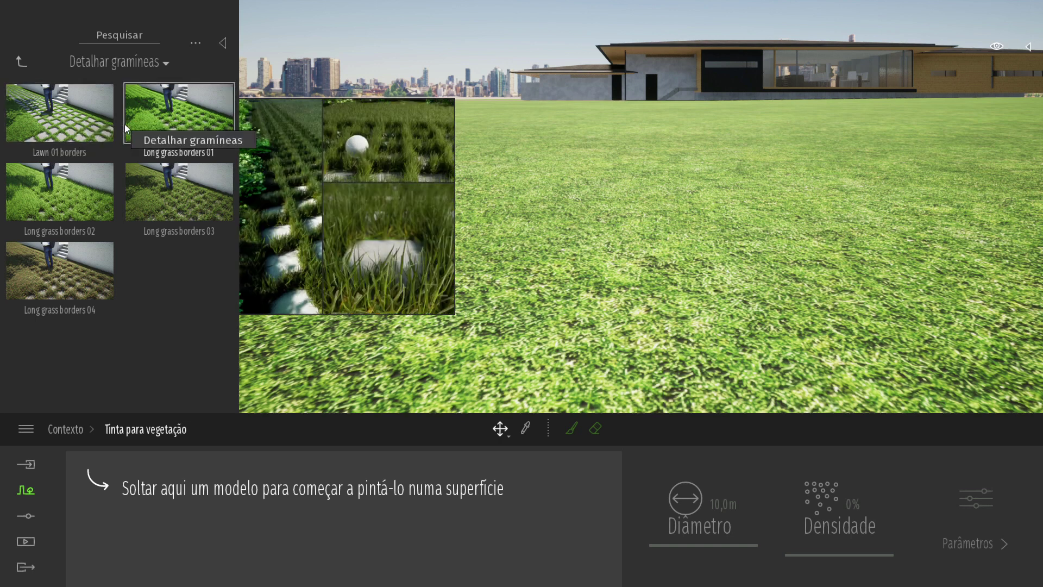
left_click(21, 62)
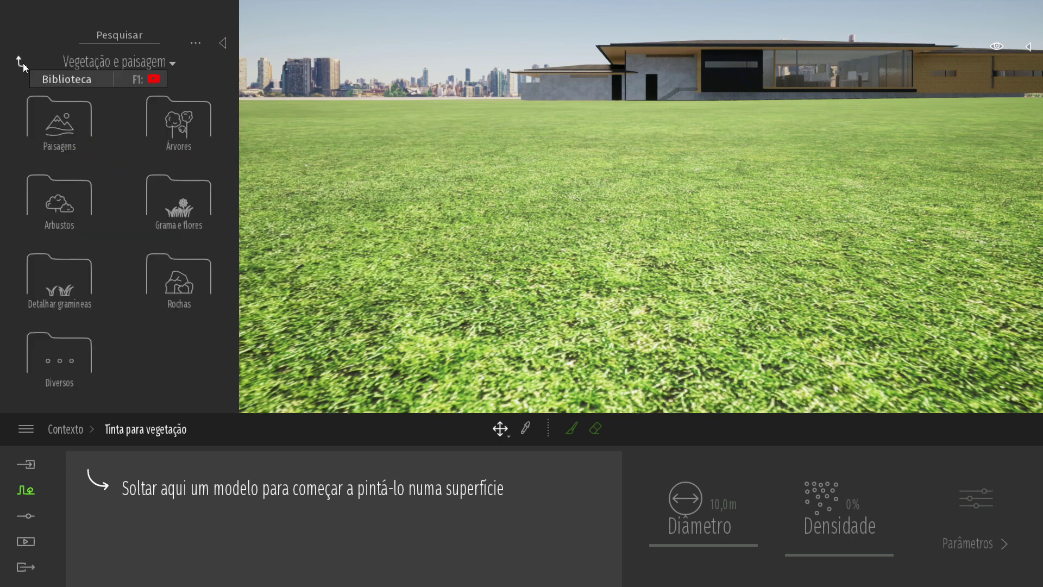
left_click(188, 212)
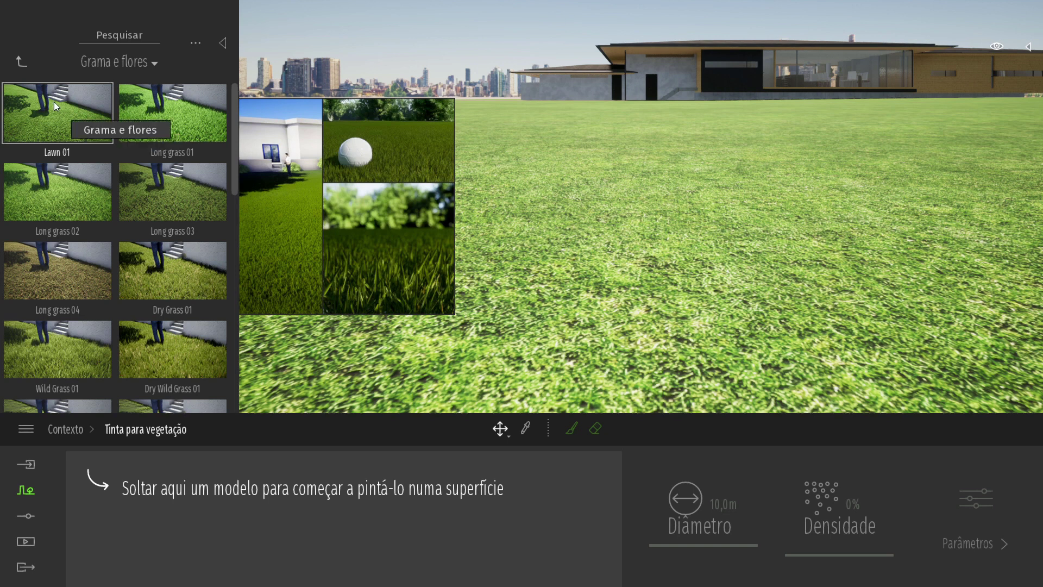
left_click(20, 63)
left_click(71, 281)
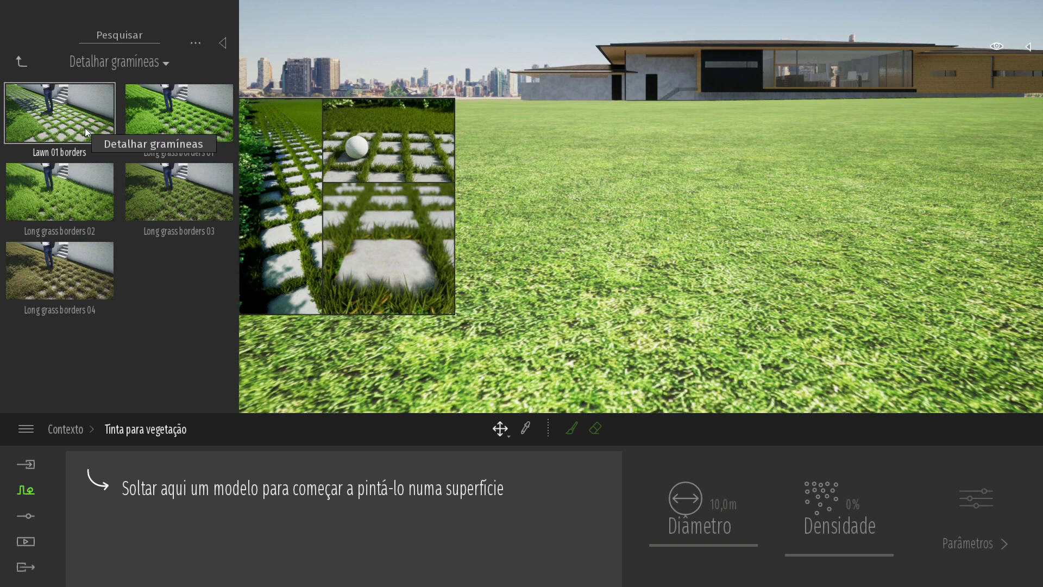
left_click(21, 61)
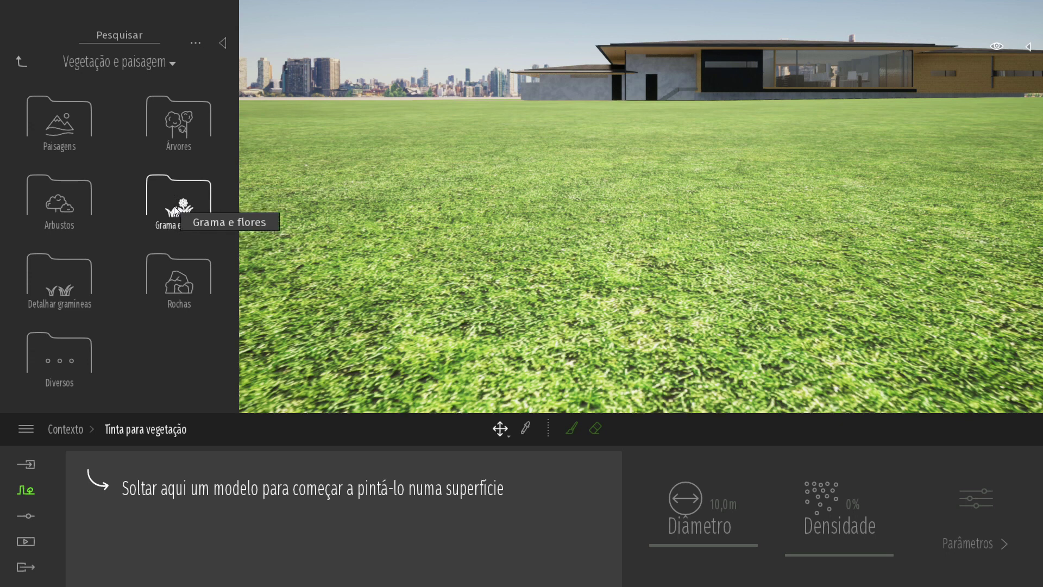
left_click(170, 197)
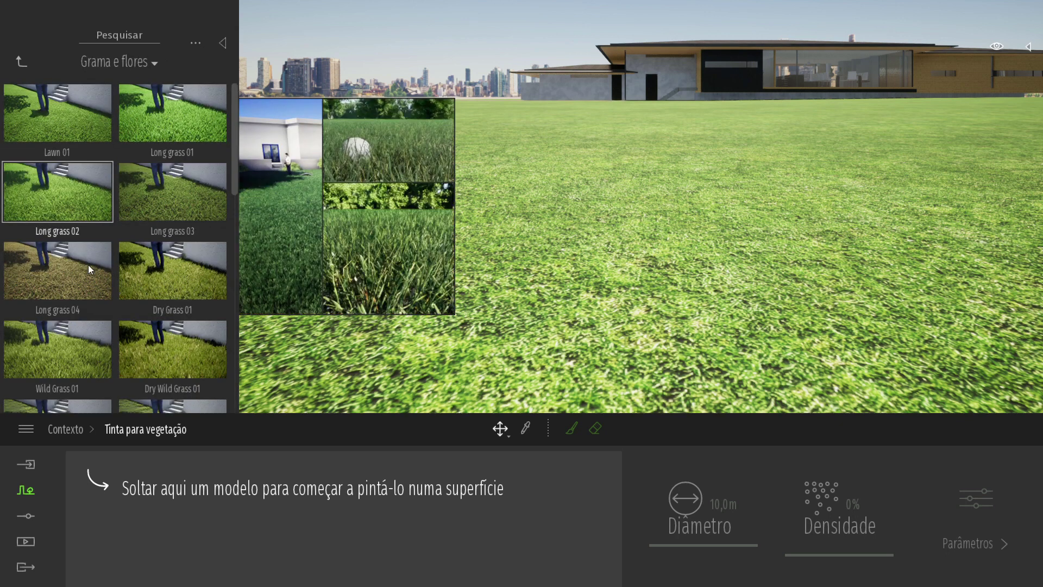
Step: Add Lawn 01 and Long grass 01 from Grama e flores to the vegetation paint set and select both
left_click_drag(61, 113, 139, 502)
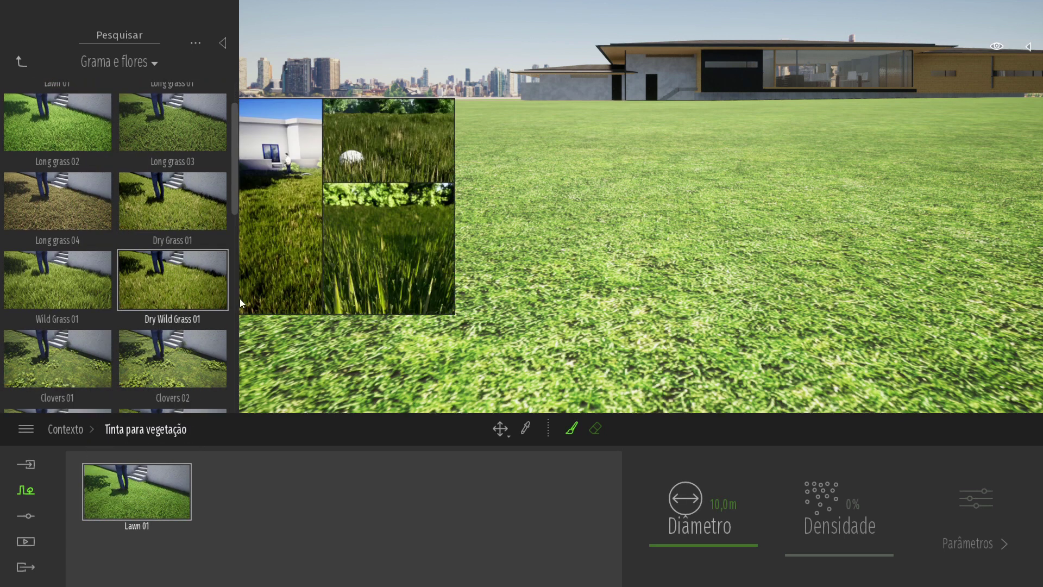
mouse_move(197, 177)
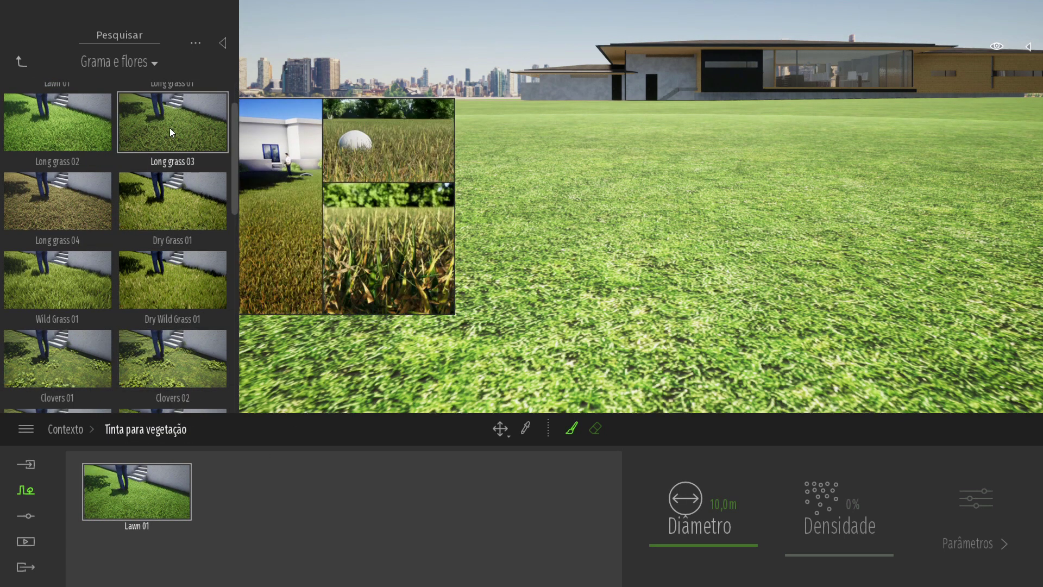
scroll(170, 123, "up", 1)
left_click_drag(168, 131, 215, 492)
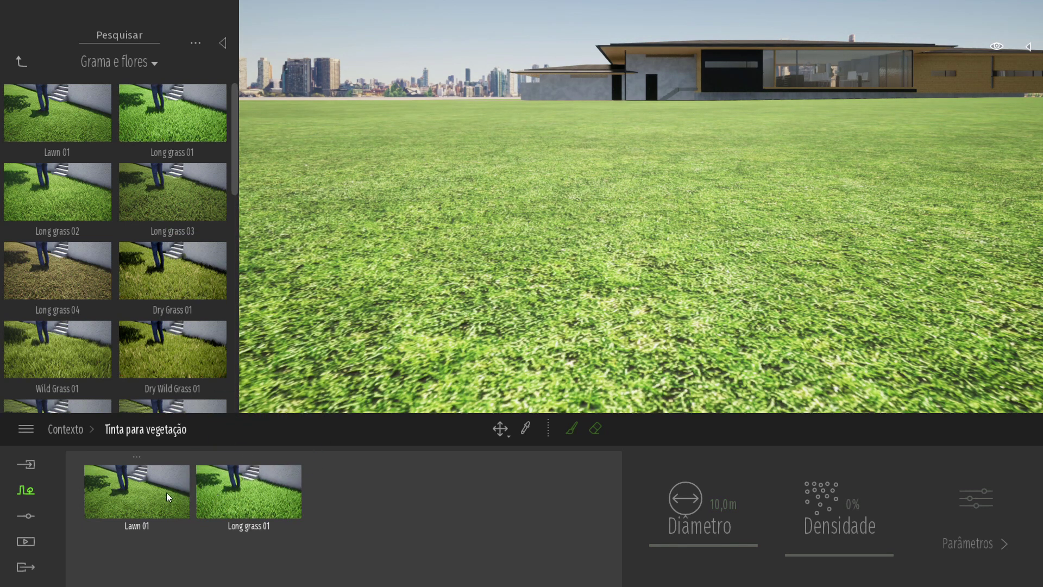
left_click(505, 276)
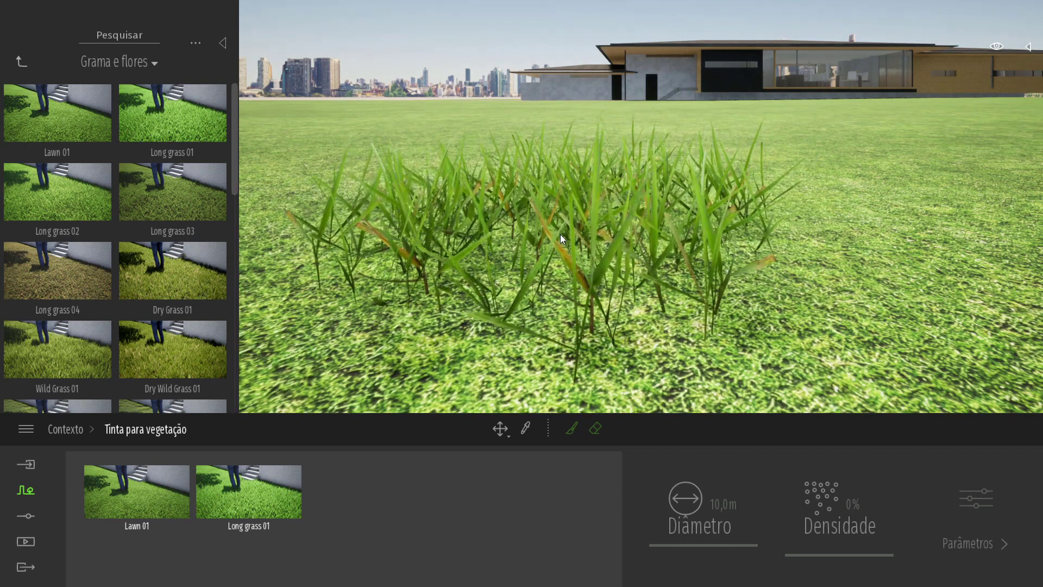
left_click(153, 507)
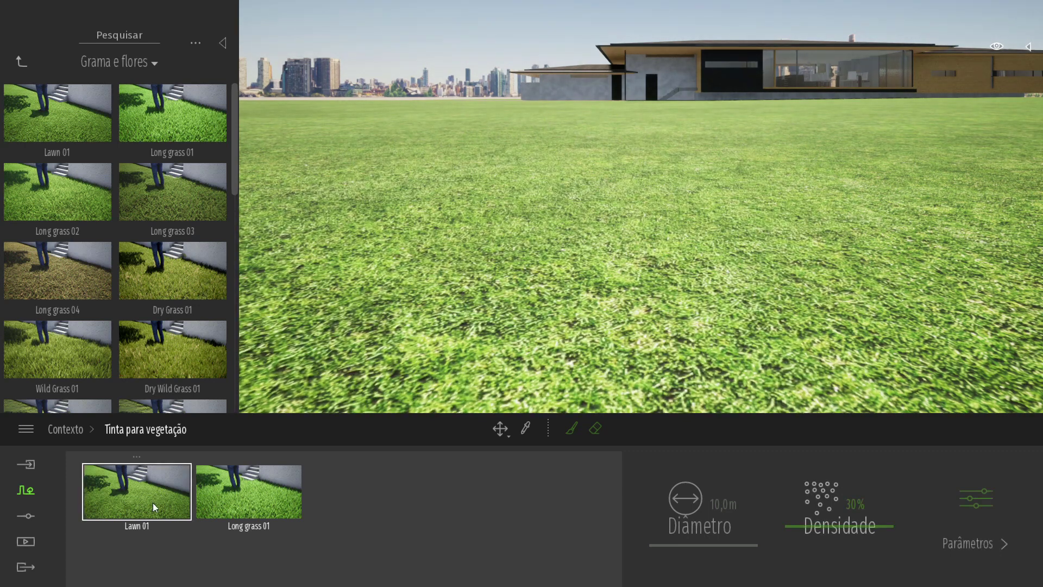
left_click(249, 496)
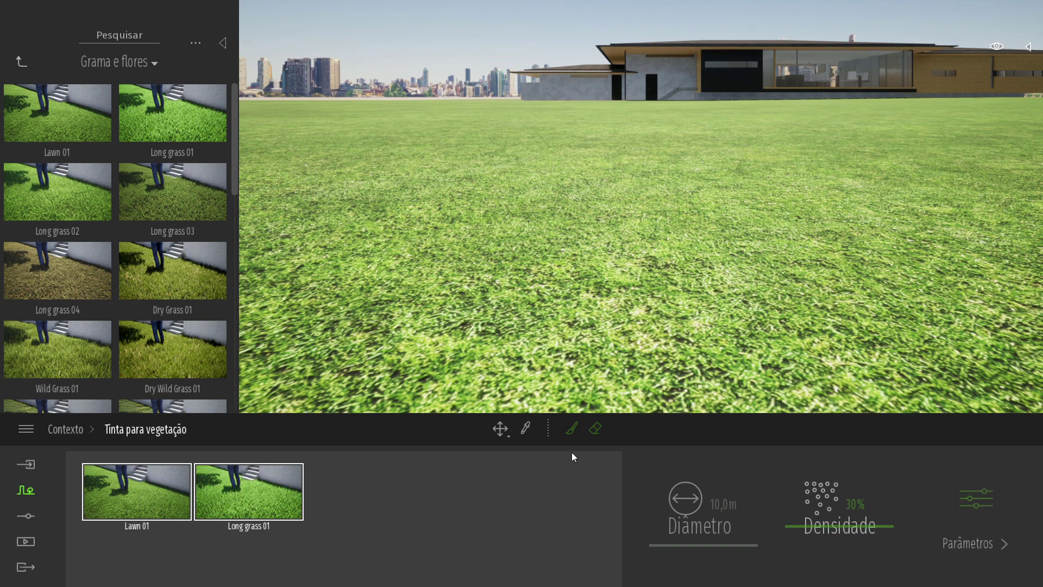
Step: Paint a mixed Lawn 01 and Long grass 01 patch in front of the house with a 10.0 m brush at 30% density
left_click(593, 432)
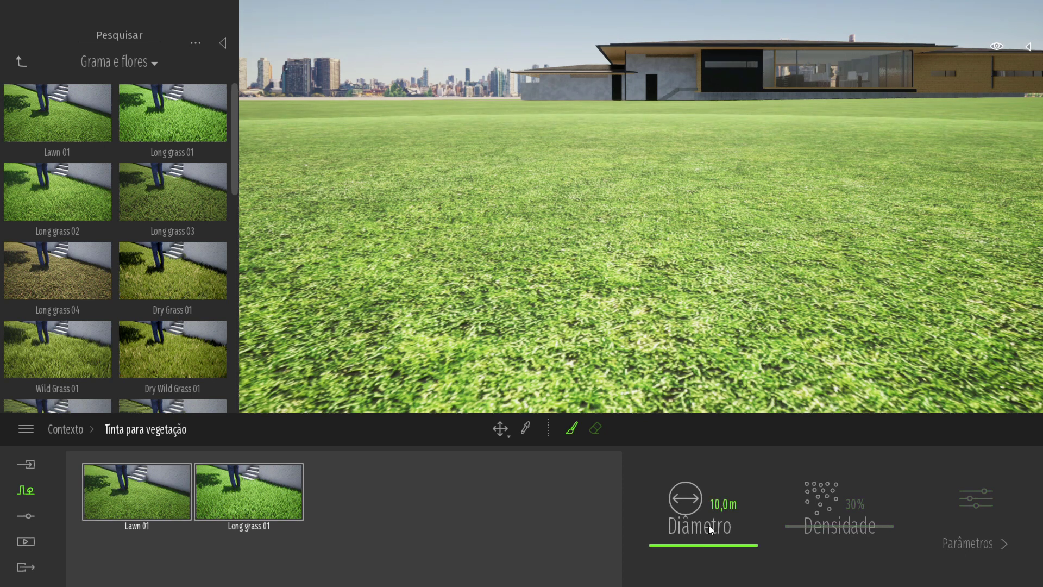
key("e")
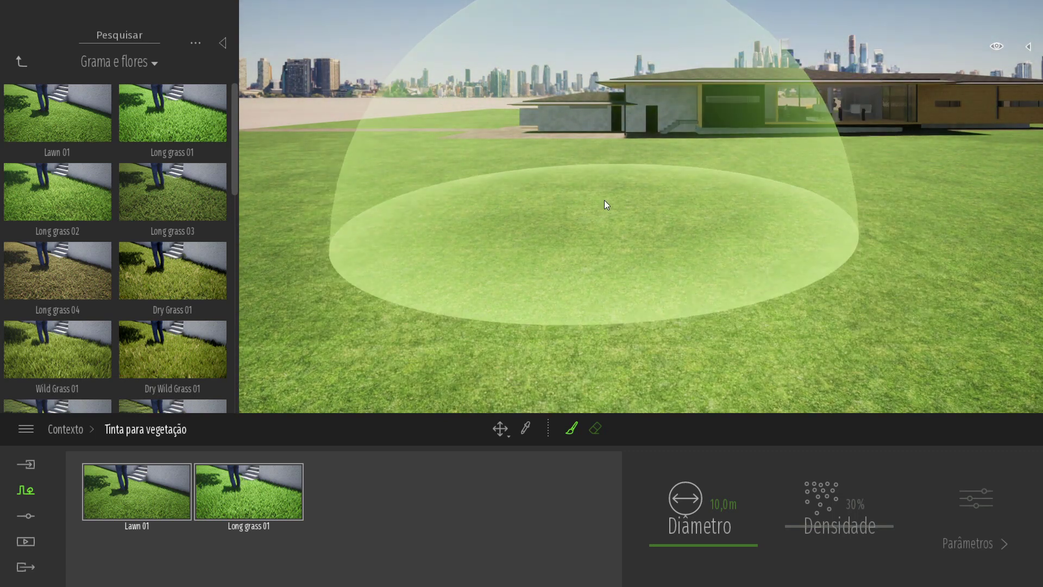
left_click(600, 202)
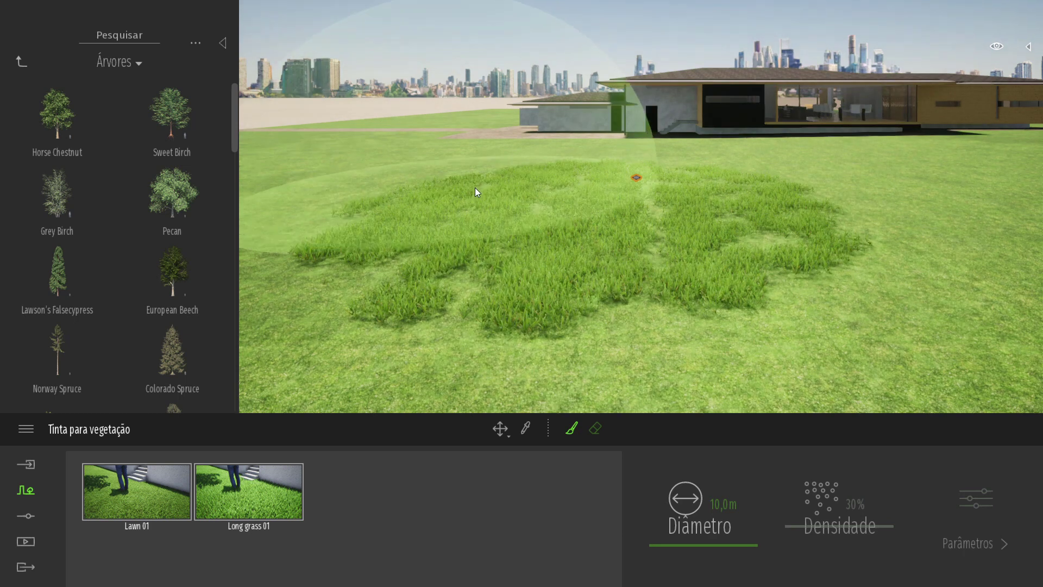
Step: Paint a small grass patch with a 1.7 m brush diameter and a large area of the lawn with a 26.1 m diameter
left_click_drag(681, 547, 655, 547)
left_click(934, 243)
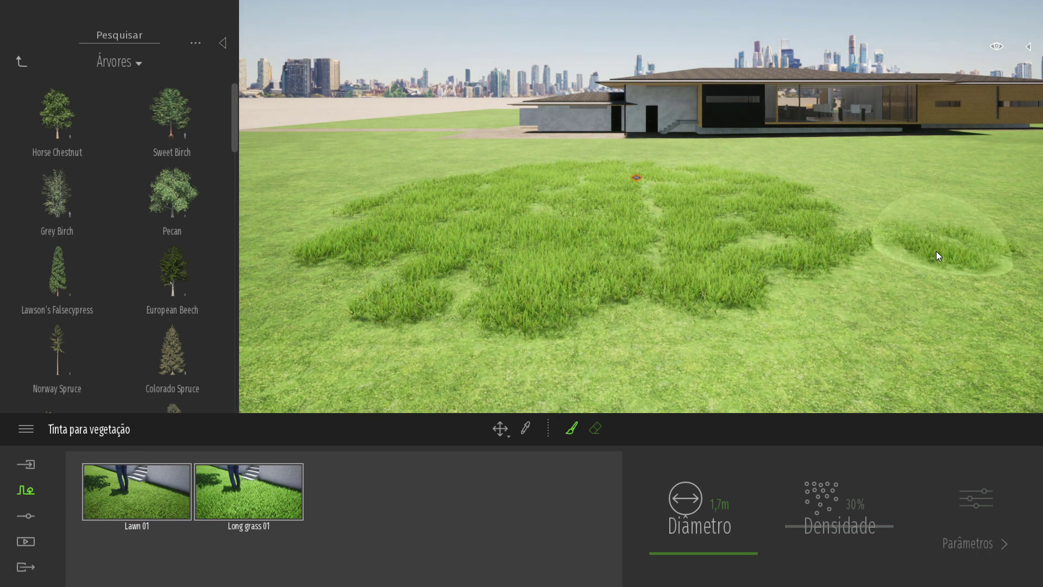
left_click_drag(679, 552, 678, 528)
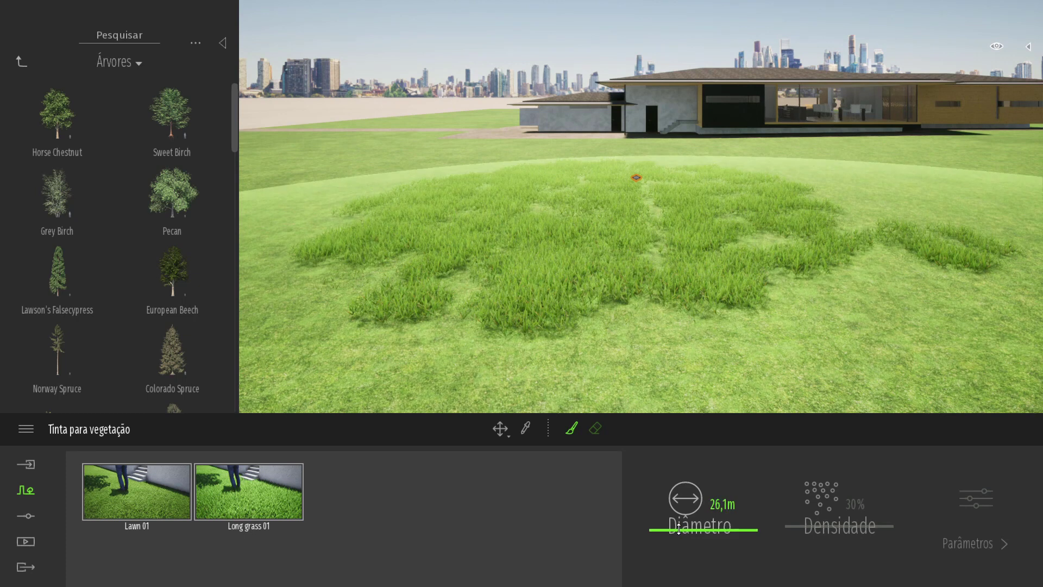
scroll(639, 311, "down", 5)
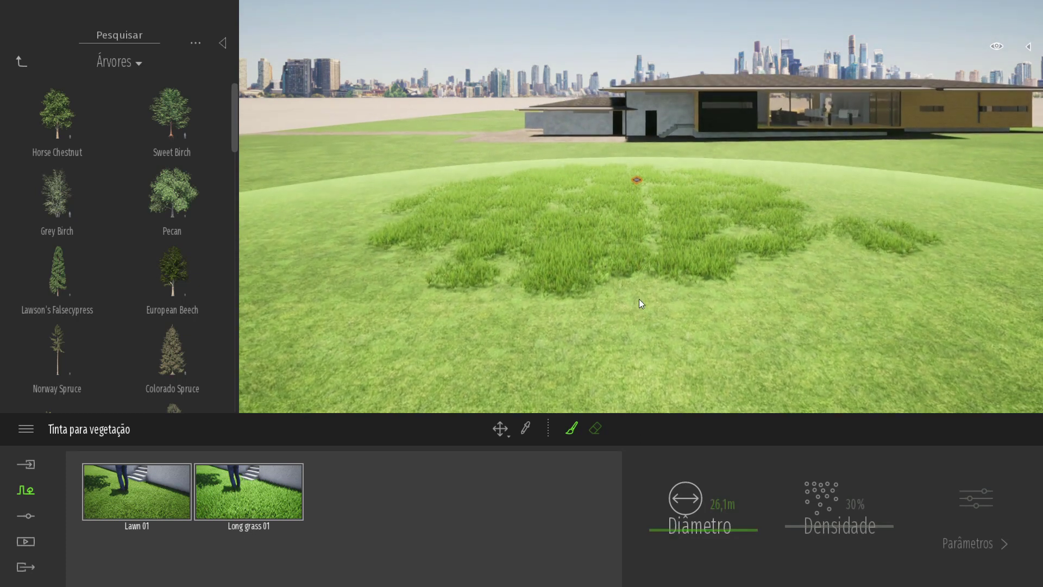
left_click(632, 261)
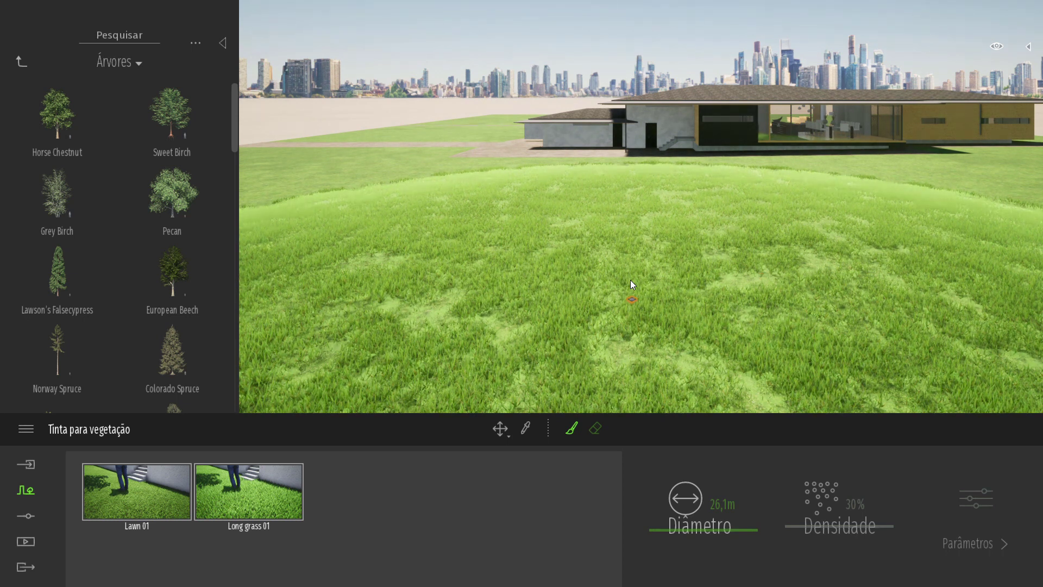
right_click_drag(631, 279, 589, 237)
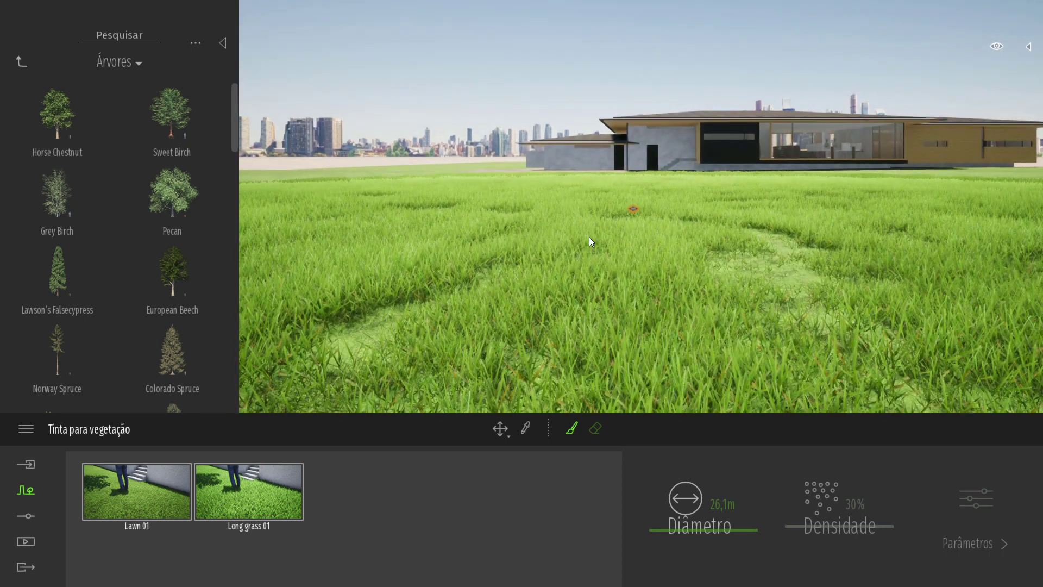
Step: Collapse the library and vary the painted grass density, trying a sparse 5% and a denser coverage than 30%
left_click(223, 43)
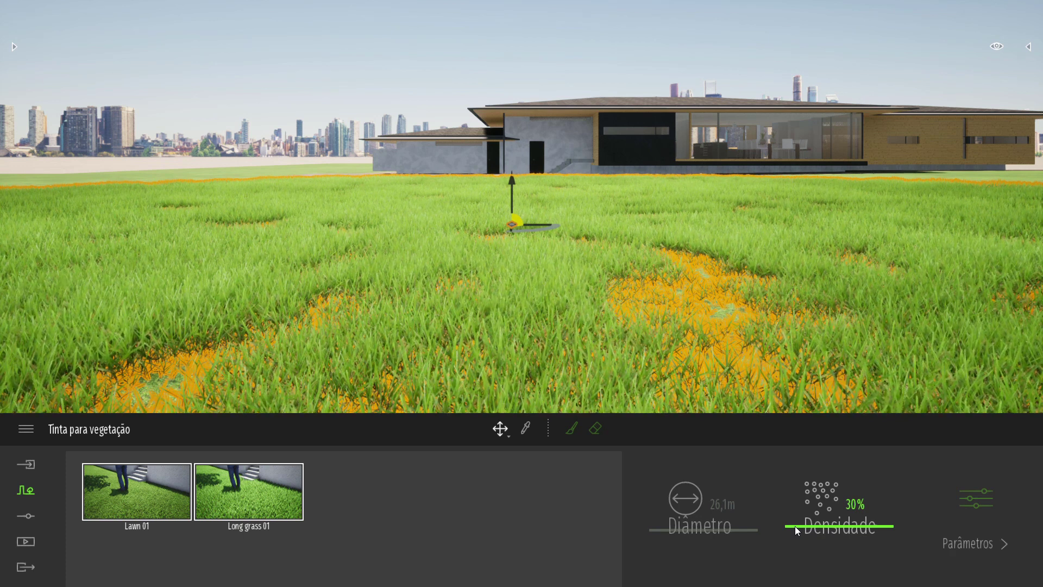
left_click_drag(794, 526, 803, 551)
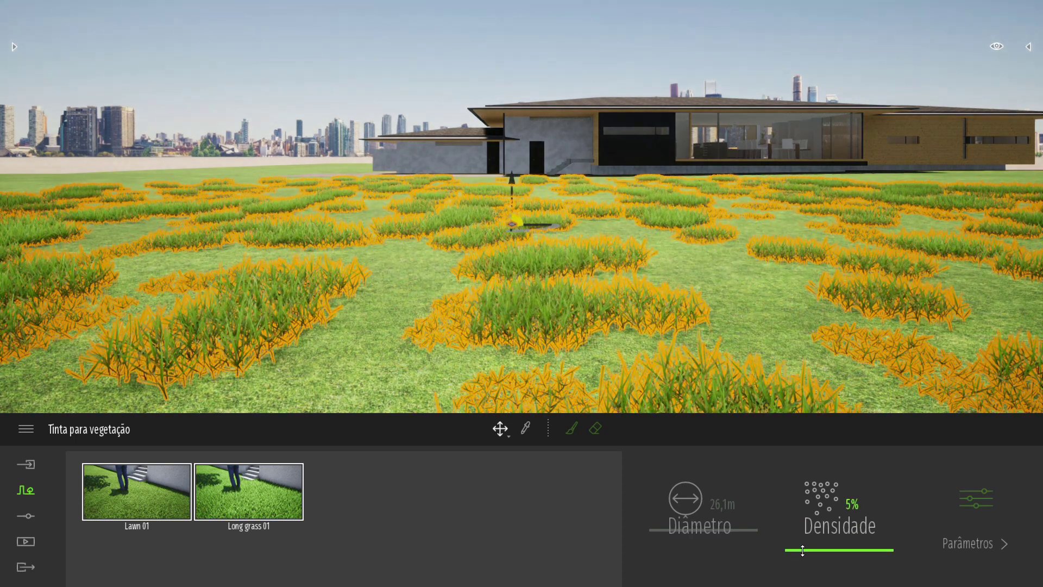
left_click_drag(803, 551, 803, 555)
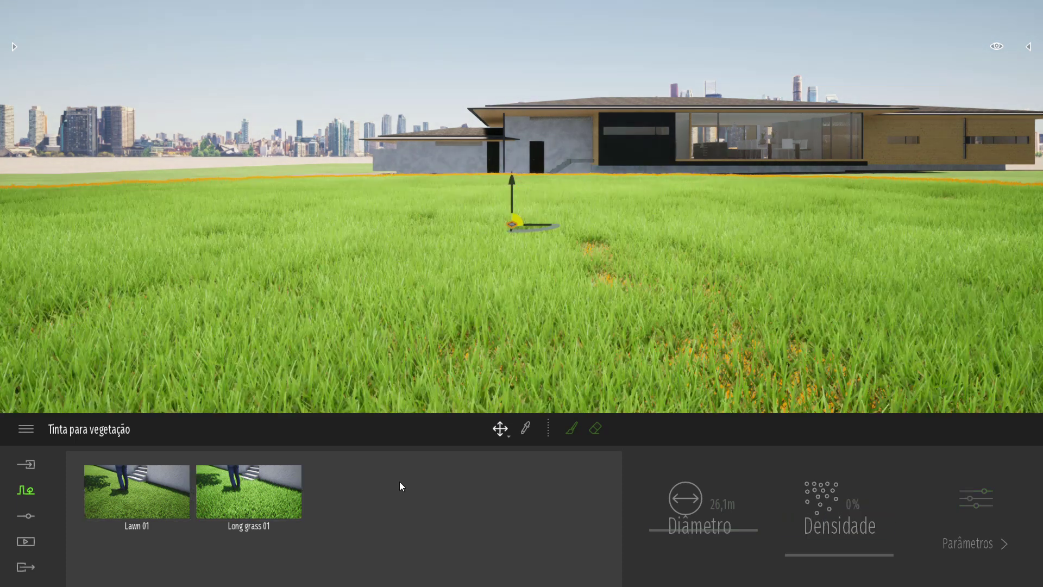
Step: Erase a broad area from the middle of the painted grass with the vegetation eraser set to 8.5 m diameter
key("e")
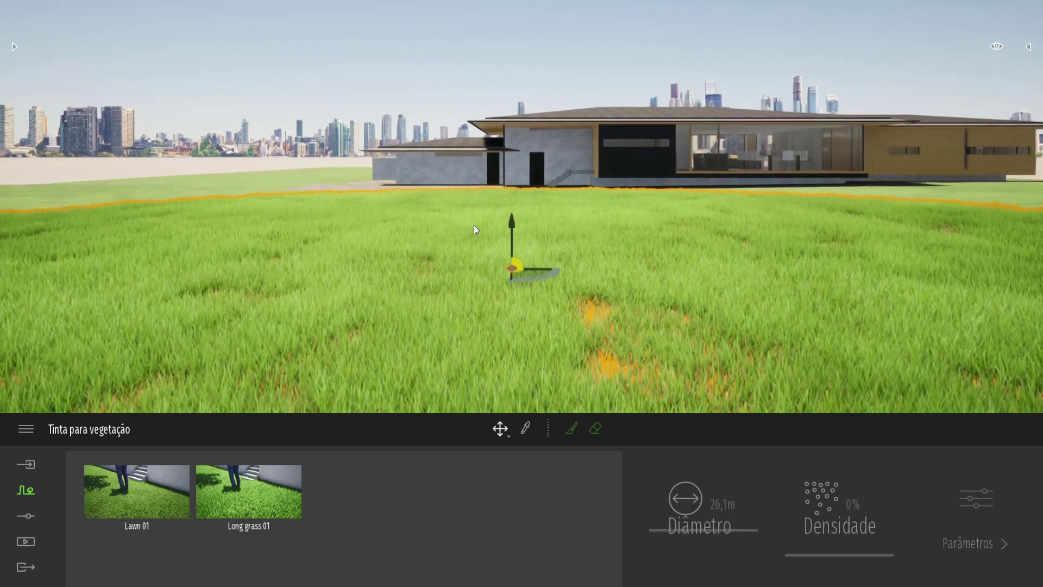
right_click_drag(476, 282, 581, 321)
key("d")
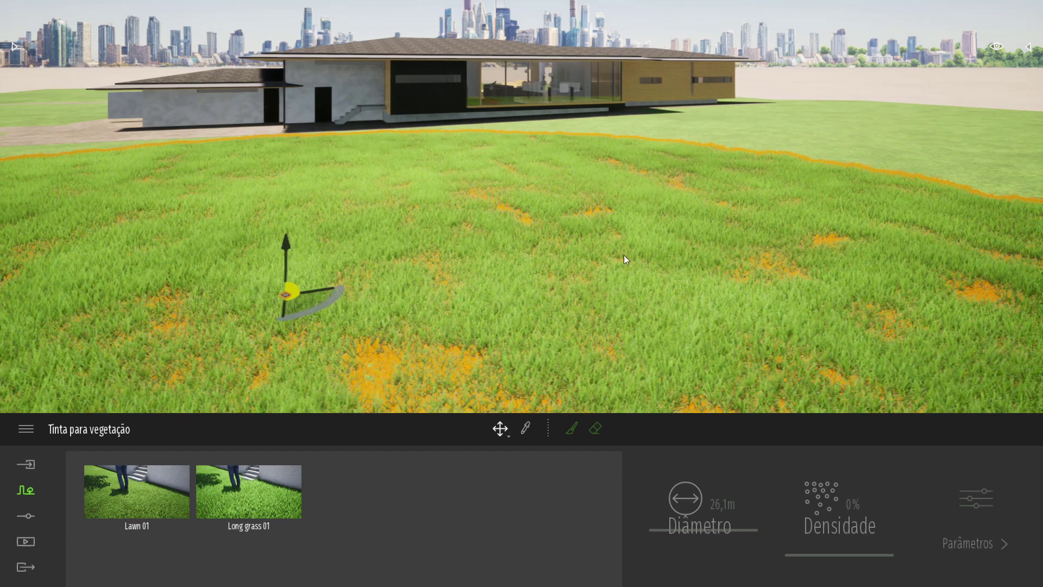
key("s")
right_click_drag(641, 191, 596, 382)
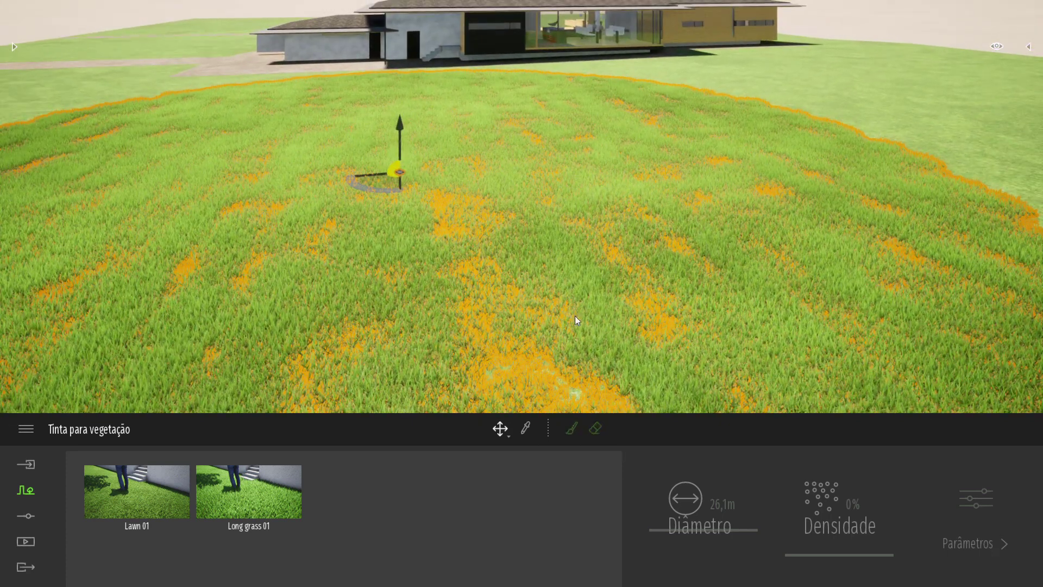
key("s")
key("s")
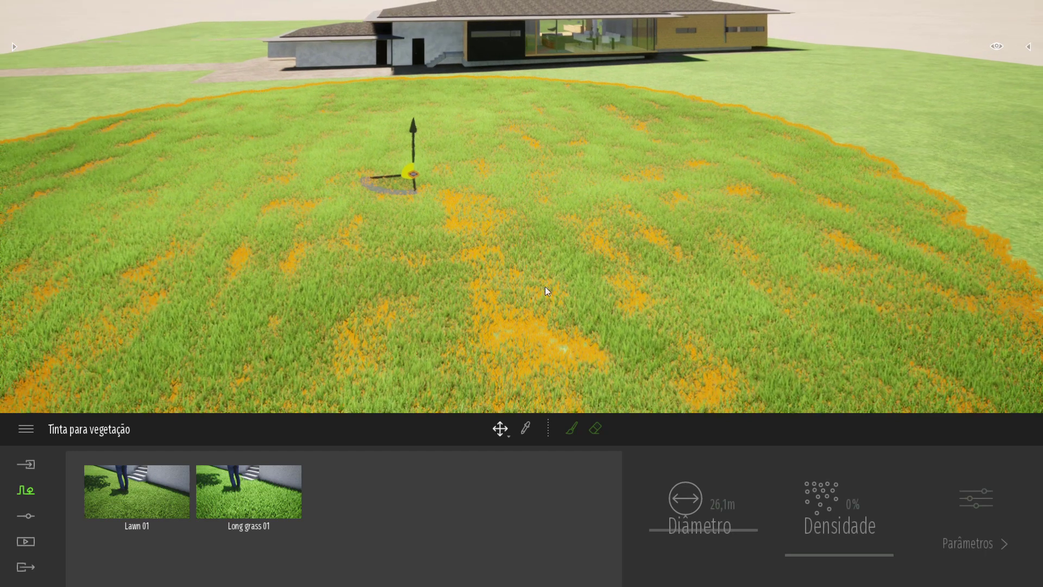
left_click(598, 431)
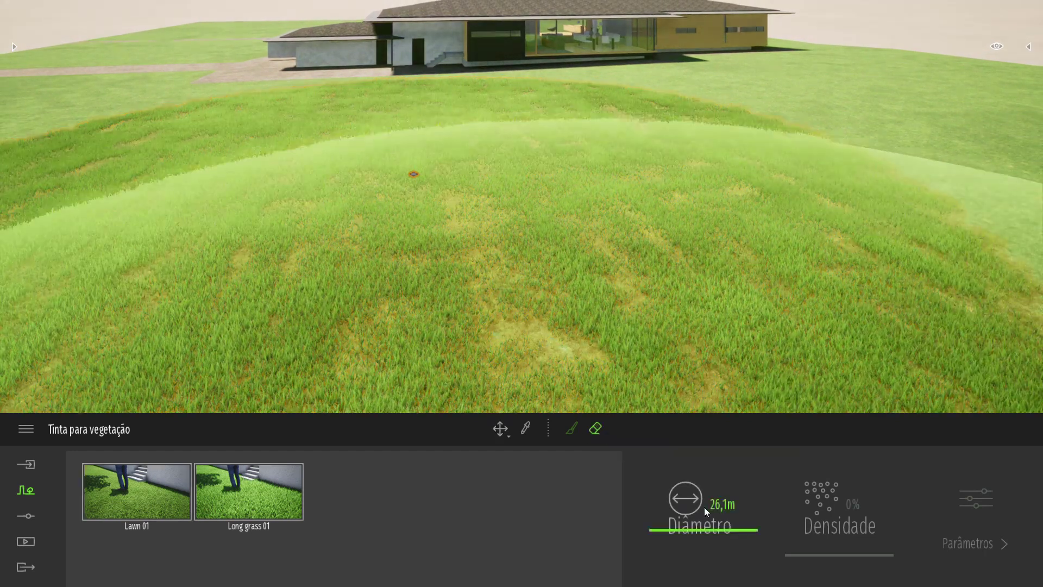
left_click_drag(681, 531, 679, 548)
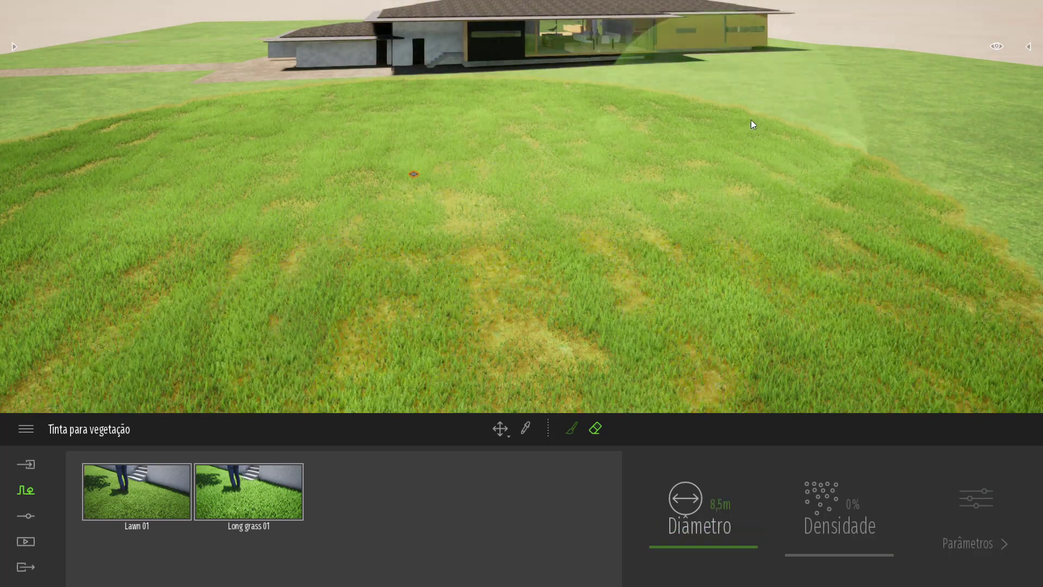
mouse_move(751, 120)
left_mouse_down()
mouse_move(728, 140)
mouse_move(527, 182)
mouse_move(317, 209)
mouse_move(190, 205)
left_mouse_up()
right_click_drag(699, 236, 693, 227)
key("q")
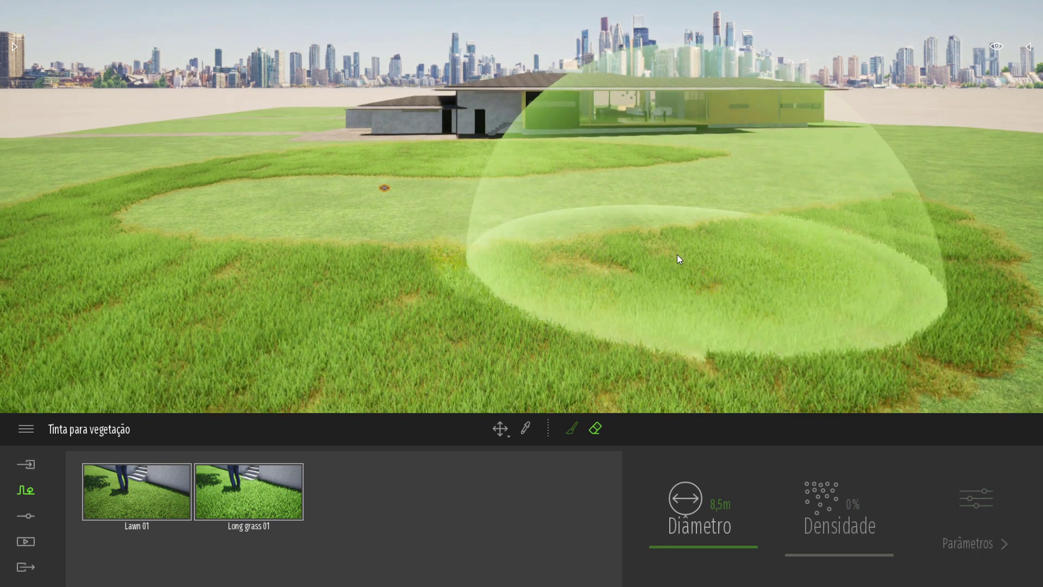
mouse_move(677, 254)
left_mouse_down()
mouse_move(546, 260)
mouse_move(431, 162)
mouse_move(525, 182)
left_mouse_up()
Step: Erase all the remaining painted grass in front of the house with a 53.4 m eraser diameter
left_click_drag(694, 518, 691, 475)
key("s")
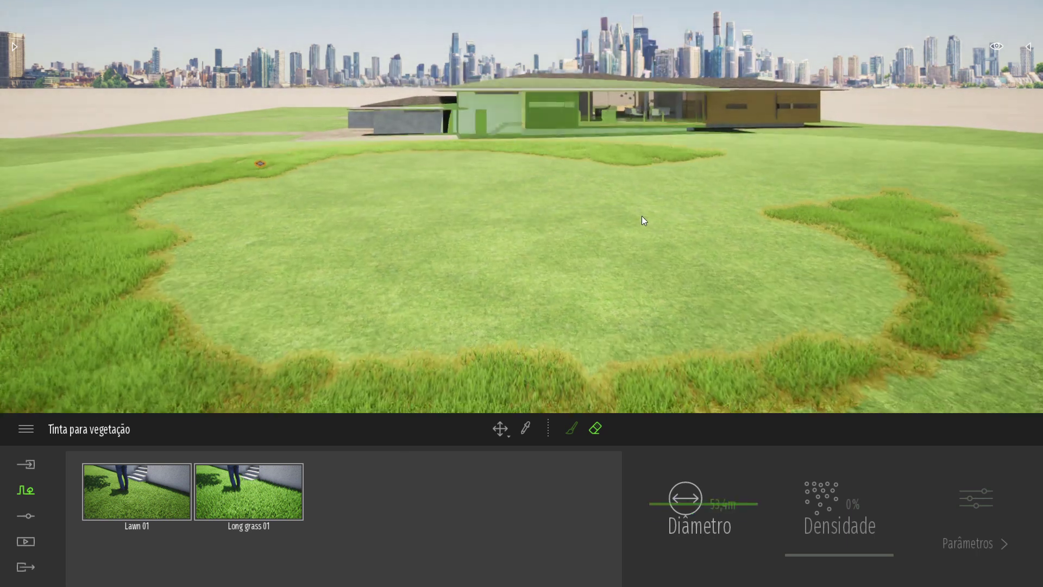
left_click_drag(641, 220, 548, 222)
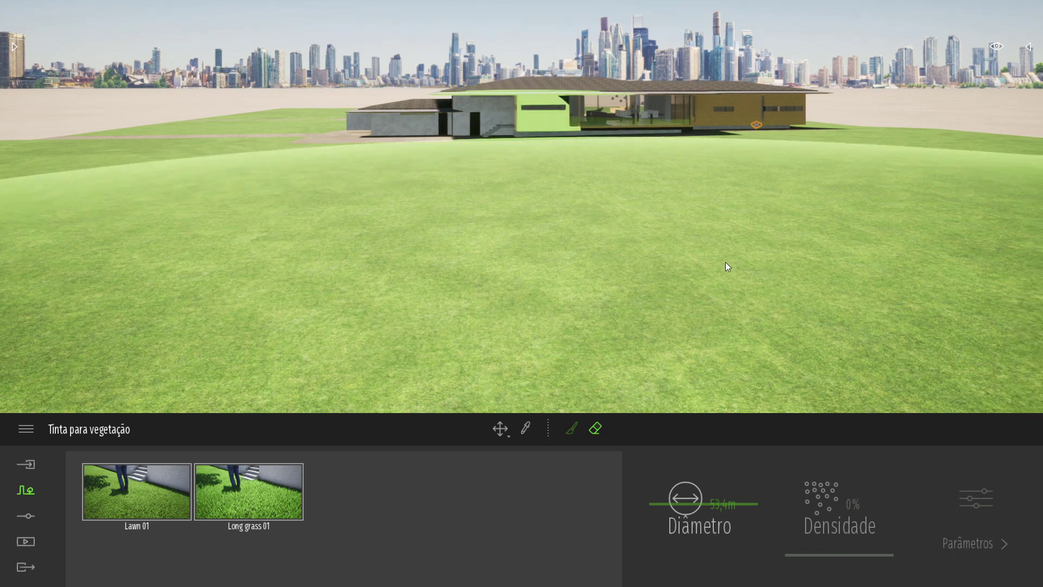
key("d")
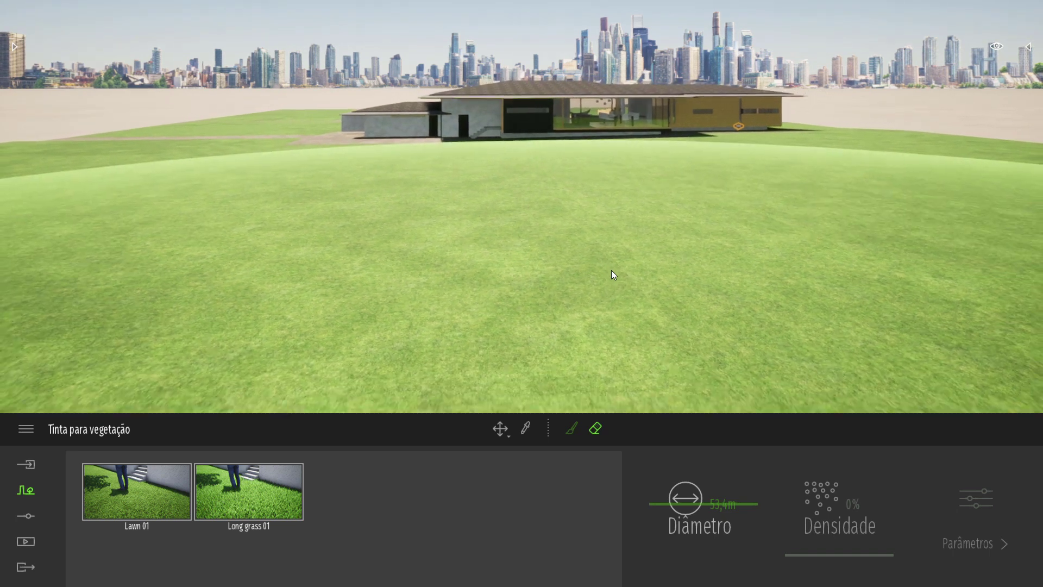
key("q")
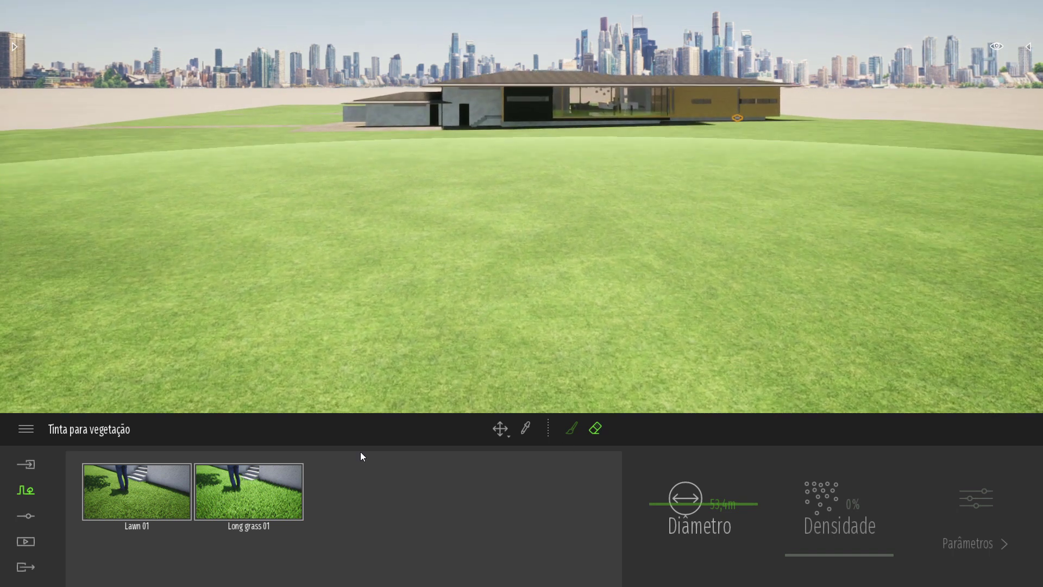
Step: Paint Lawn 01 and Long grass 01 over a large area of the lawn with an 8.0 m brush diameter
left_click(571, 429)
left_click_drag(680, 550, 668, 550)
mouse_move(263, 212)
left_mouse_down()
mouse_move(700, 179)
mouse_move(799, 263)
mouse_move(642, 288)
mouse_move(758, 261)
mouse_move(471, 282)
mouse_move(480, 195)
left_mouse_up()
mouse_move(481, 194)
right_mouse_down()
mouse_move(481, 217)
mouse_move(706, 231)
mouse_move(661, 218)
right_mouse_up()
key("Escape")
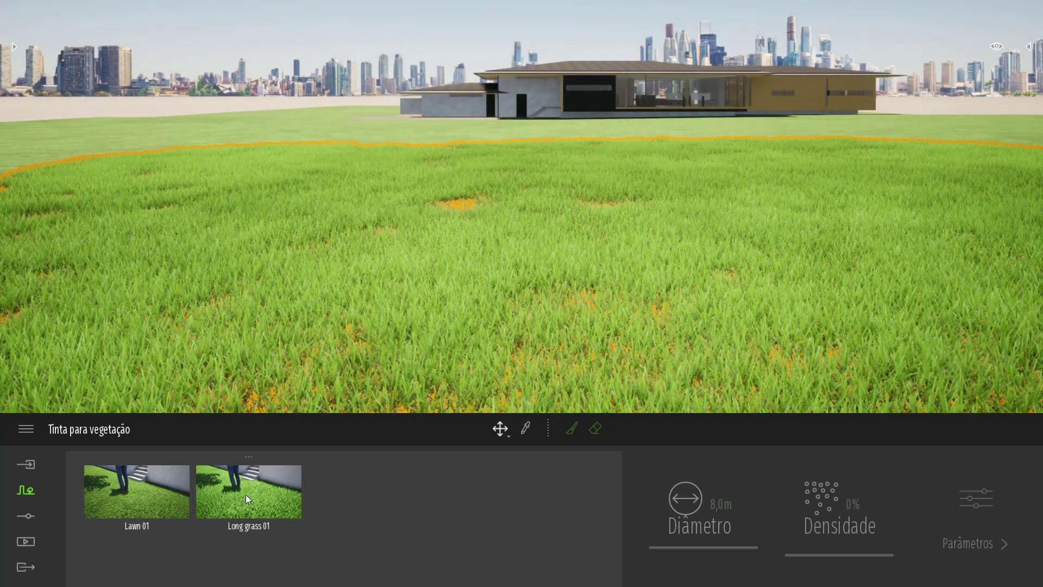
Step: Set the density of the painted Lawn 01 to 100% and of Long grass 01 to 0%
left_click(233, 502)
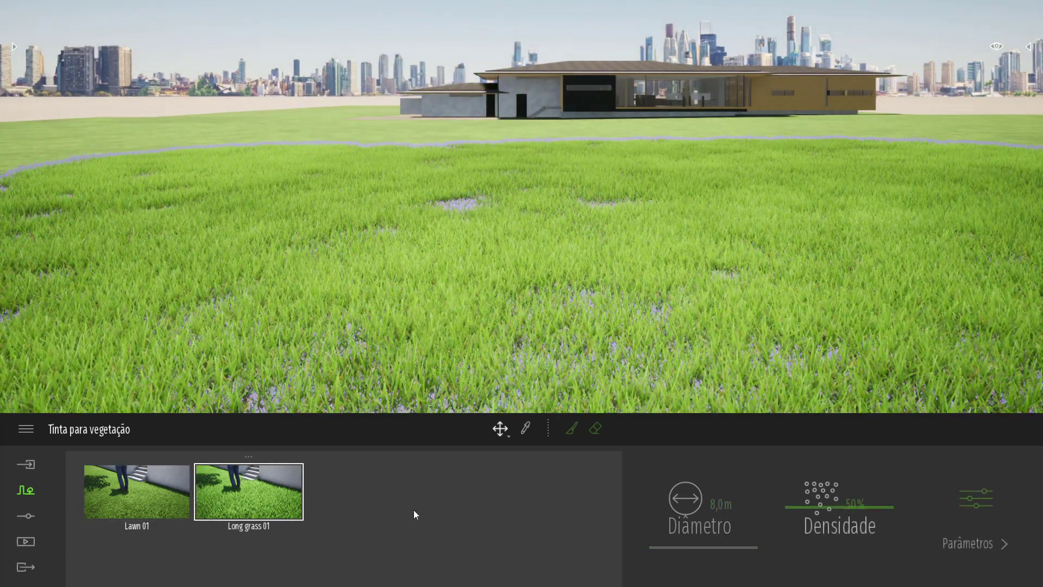
left_click(156, 488)
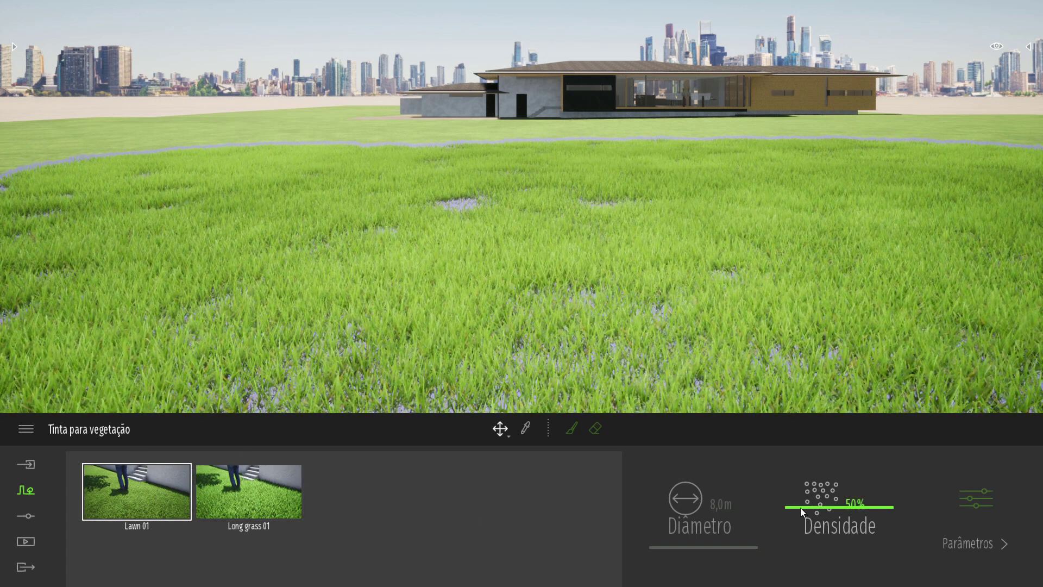
left_click_drag(800, 507, 789, 444)
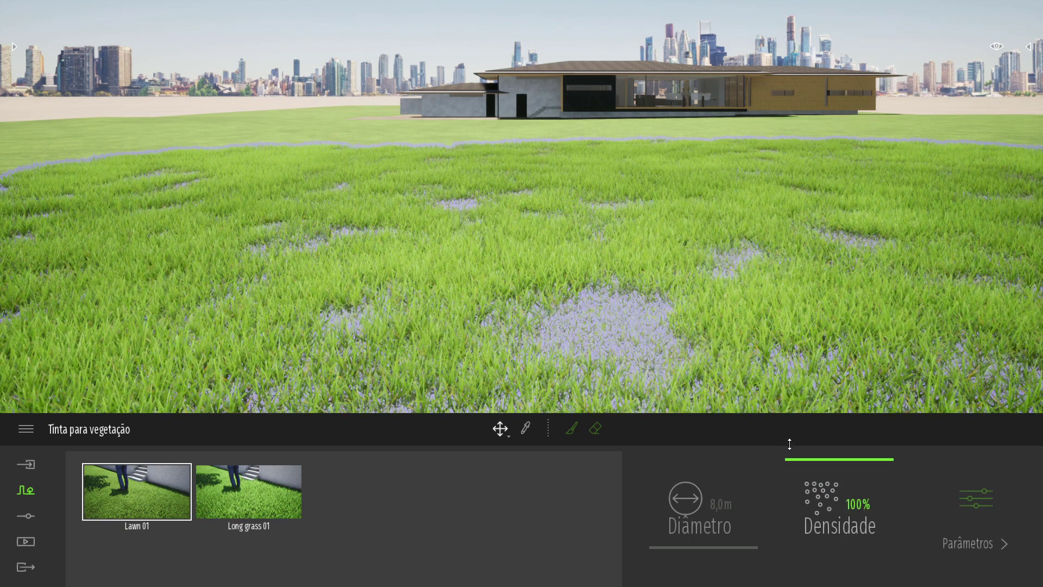
left_click(251, 501)
left_click_drag(787, 516, 819, 578)
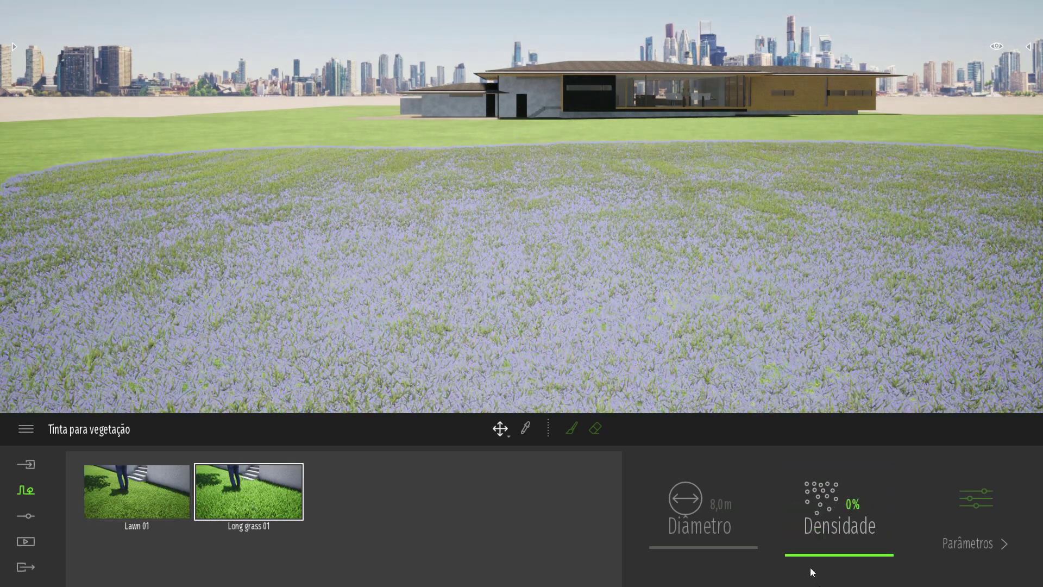
left_click(158, 490)
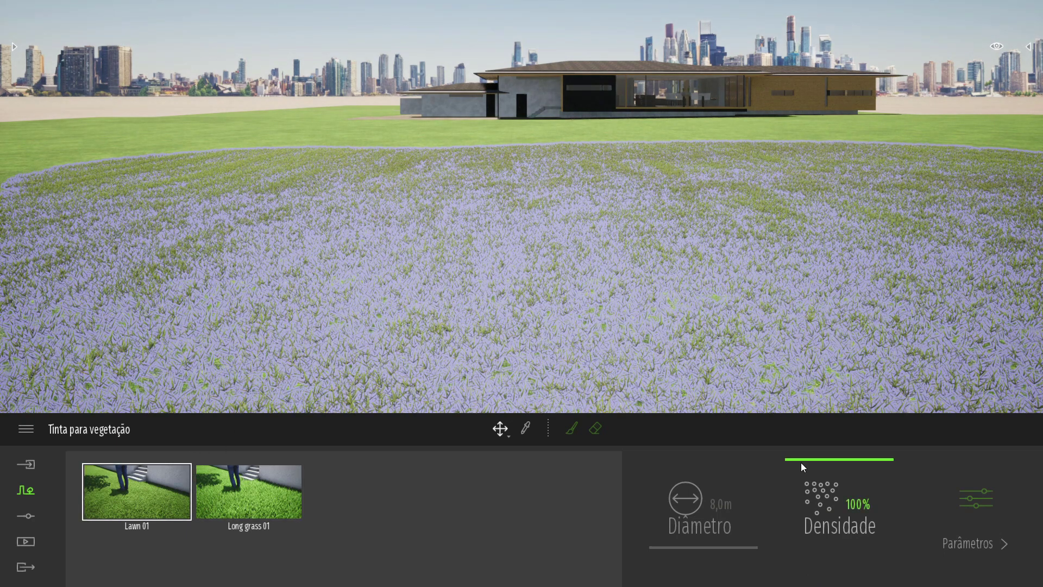
left_click(261, 498)
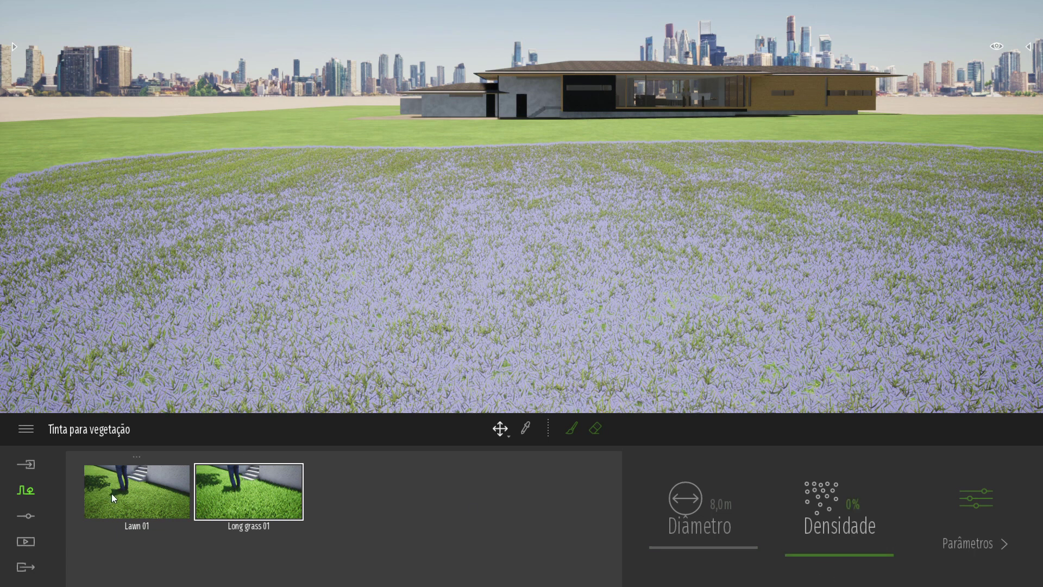
Step: Open the parameters of Lawn 01 and vary its size from the lowest setting up to 88%, viewing the grass close up
left_click(113, 495)
left_click(979, 503)
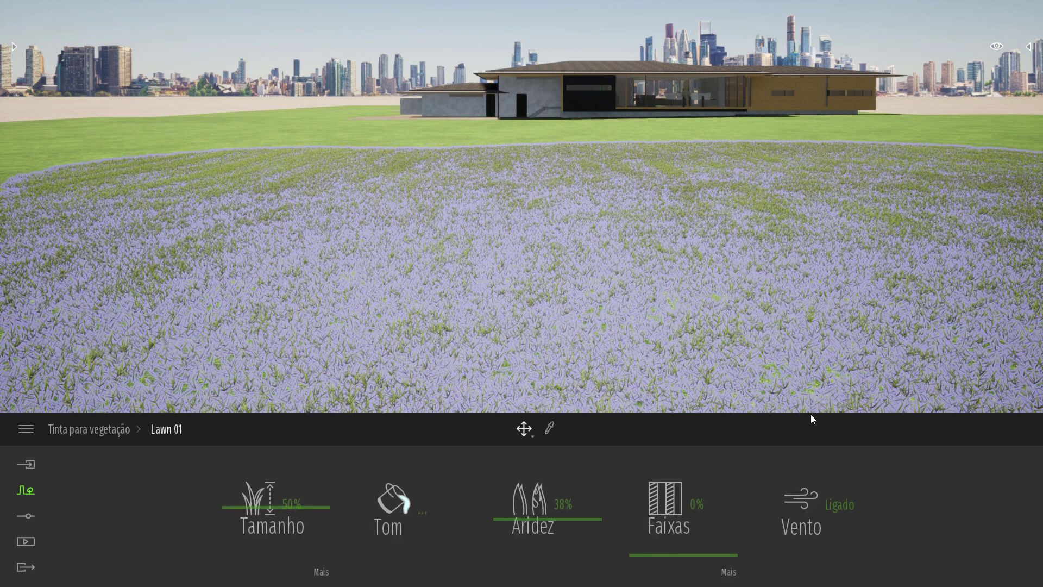
scroll(458, 224, "up", 5)
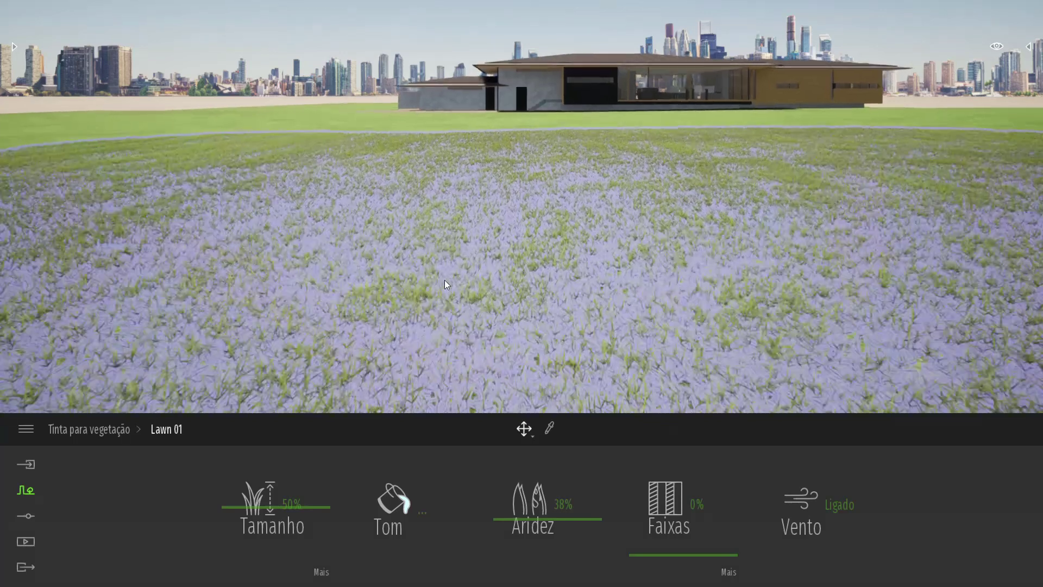
right_click_drag(445, 280, 421, 263)
left_click_drag(256, 507, 254, 580)
mouse_move(254, 530)
left_mouse_down()
mouse_move(255, 461)
mouse_move(265, 513)
left_mouse_up()
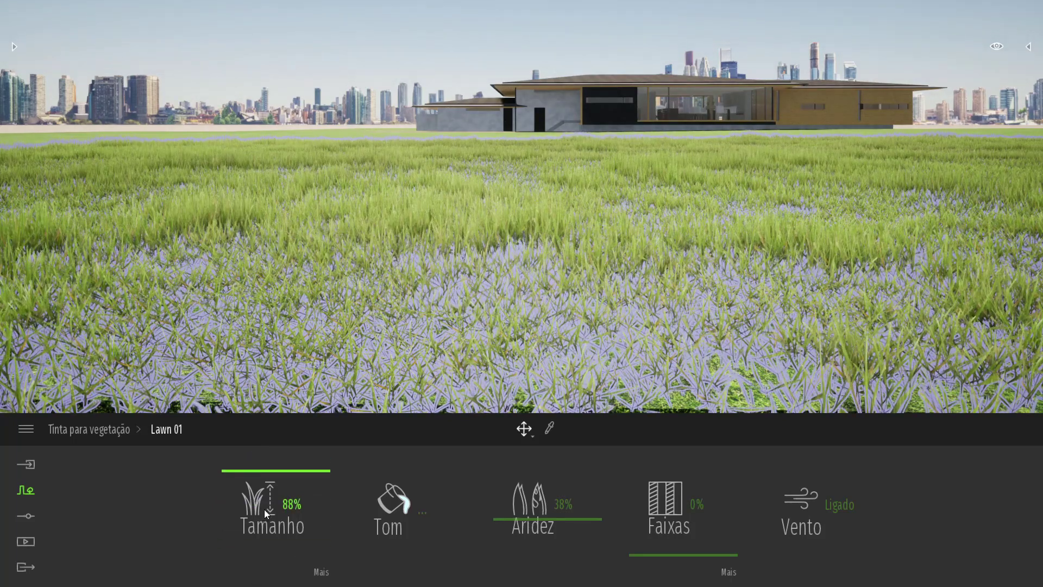
Step: Set the Lawn 01 growth type to Uniforme and its size to 59%
left_click(321, 572)
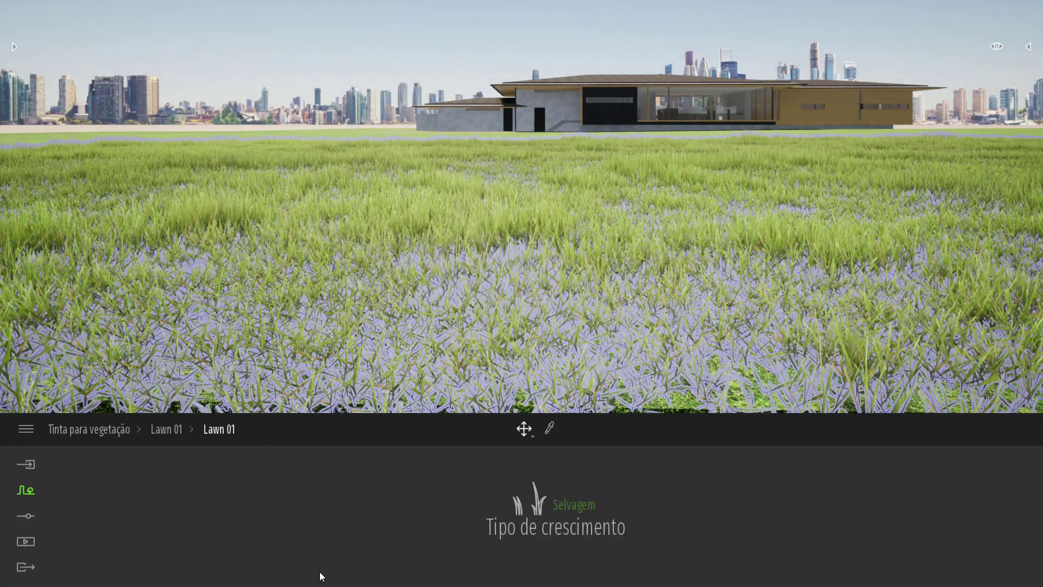
left_click(571, 507)
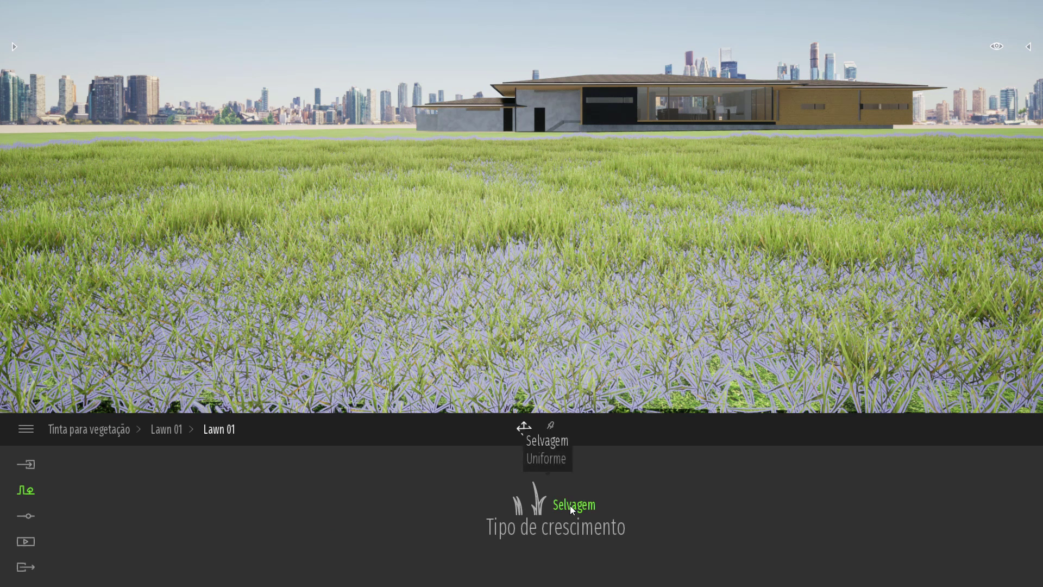
left_click(544, 461)
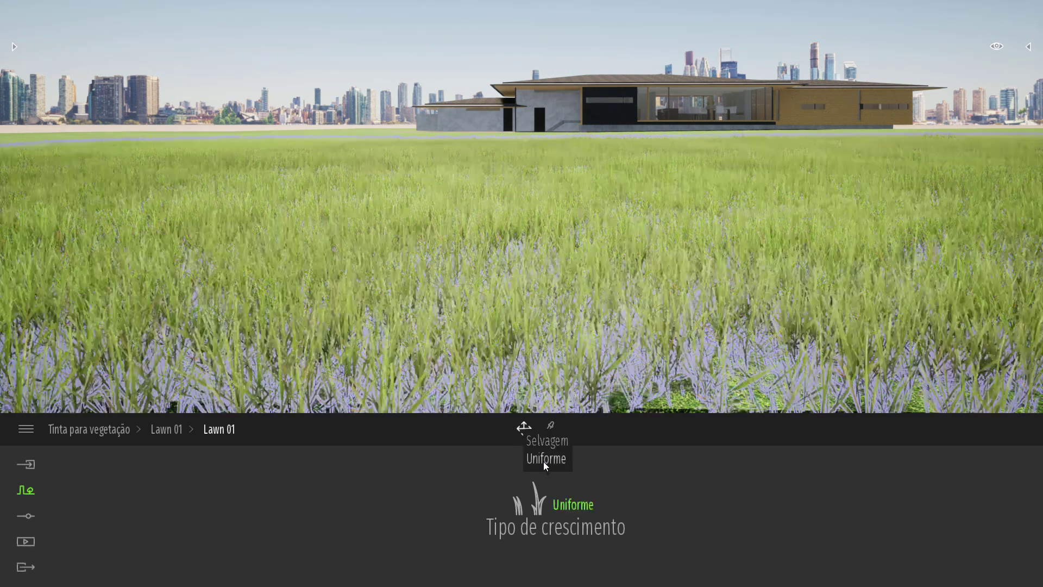
left_click(171, 430)
mouse_move(281, 483)
left_mouse_down()
mouse_move(276, 538)
mouse_move(284, 498)
left_mouse_up()
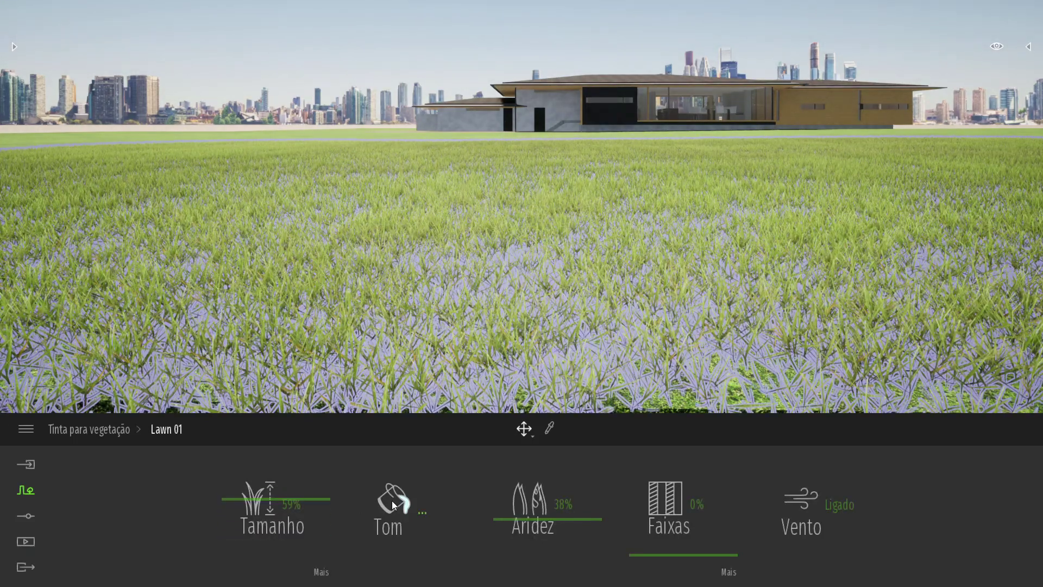
Step: Shift the Lawn 01 tint towards a more yellowish green and set its dryness (Aridez) to 93%
left_click(392, 505)
mouse_move(416, 276)
left_mouse_down()
mouse_move(441, 238)
mouse_move(480, 267)
mouse_move(414, 298)
mouse_move(456, 298)
left_mouse_up()
left_click(647, 398)
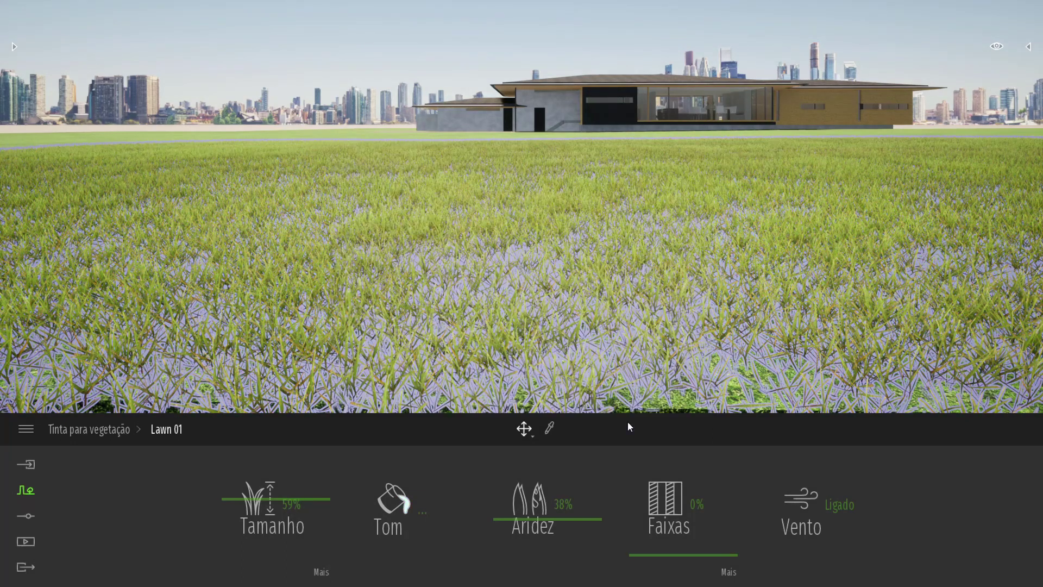
left_click_drag(513, 520, 509, 458)
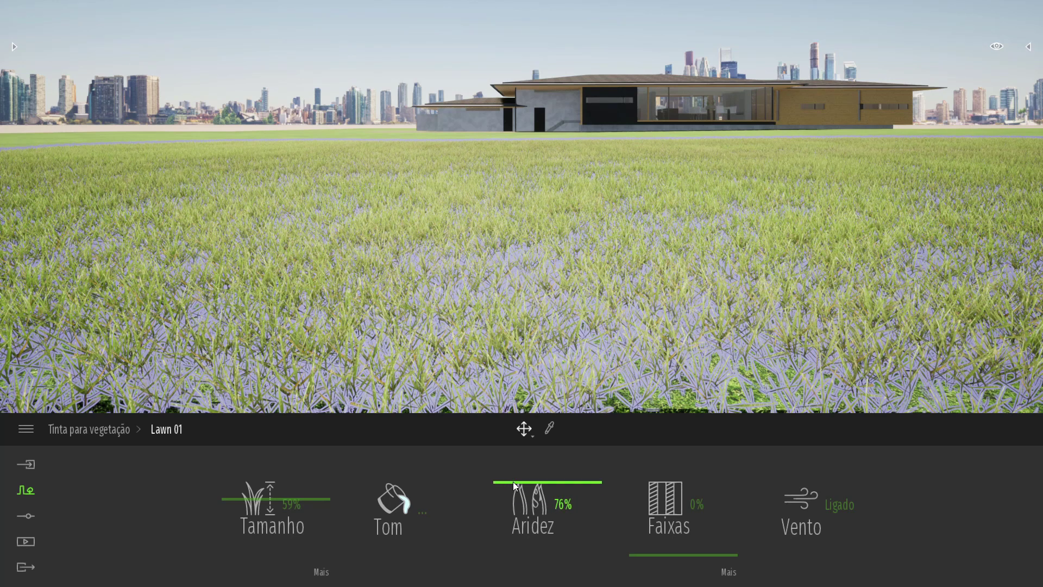
left_click_drag(513, 479, 513, 463)
Step: Set the Lawn 01 stripes (Faixas) to 100% and view the striped pattern across the lawn
left_click_drag(648, 555, 620, 465)
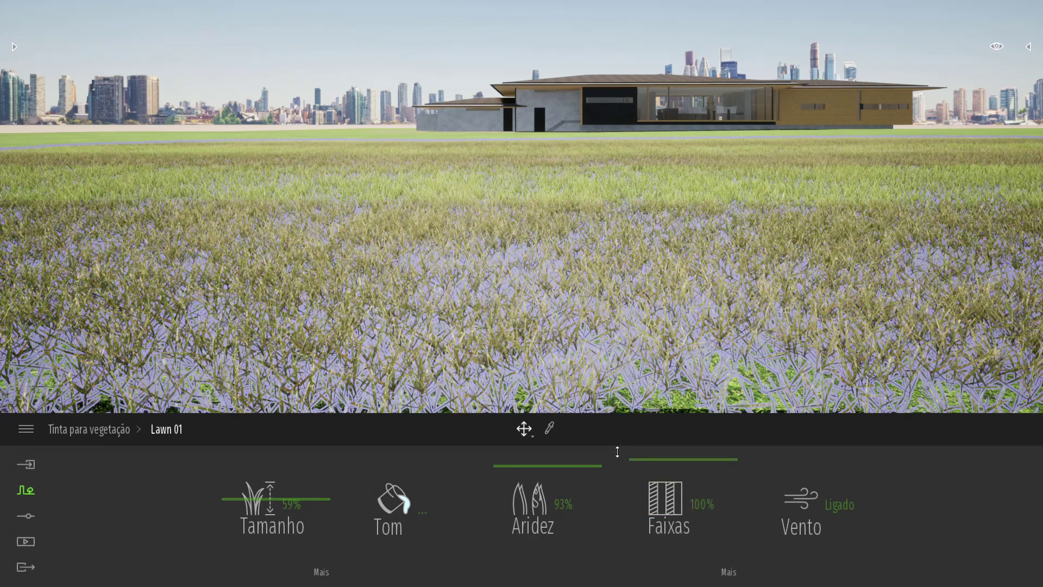
key("a")
right_click_drag(634, 236, 632, 226)
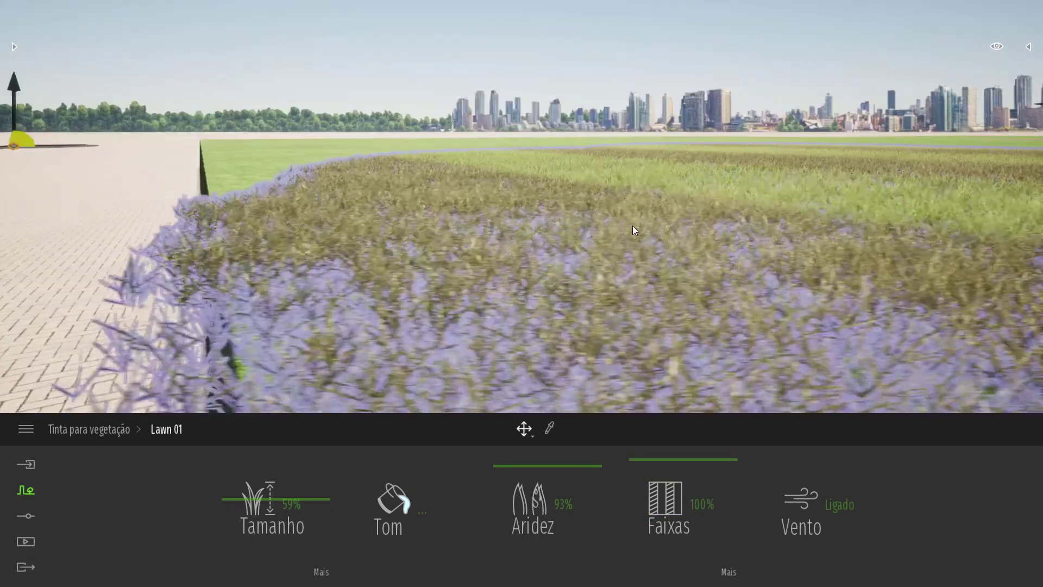
key("d")
key("w")
right_click_drag(451, 217, 438, 217)
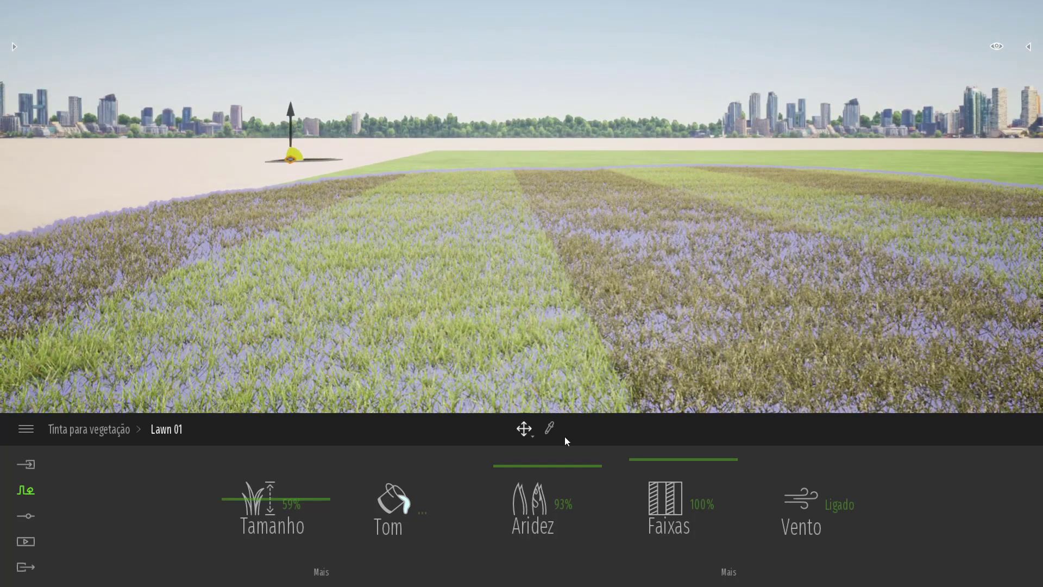
Step: Try the angle and size settings of the Lawn 01 stripes and reset the stripe amount to 0%
mouse_move(685, 460)
left_mouse_down()
mouse_move(687, 555)
mouse_move(688, 458)
left_mouse_up()
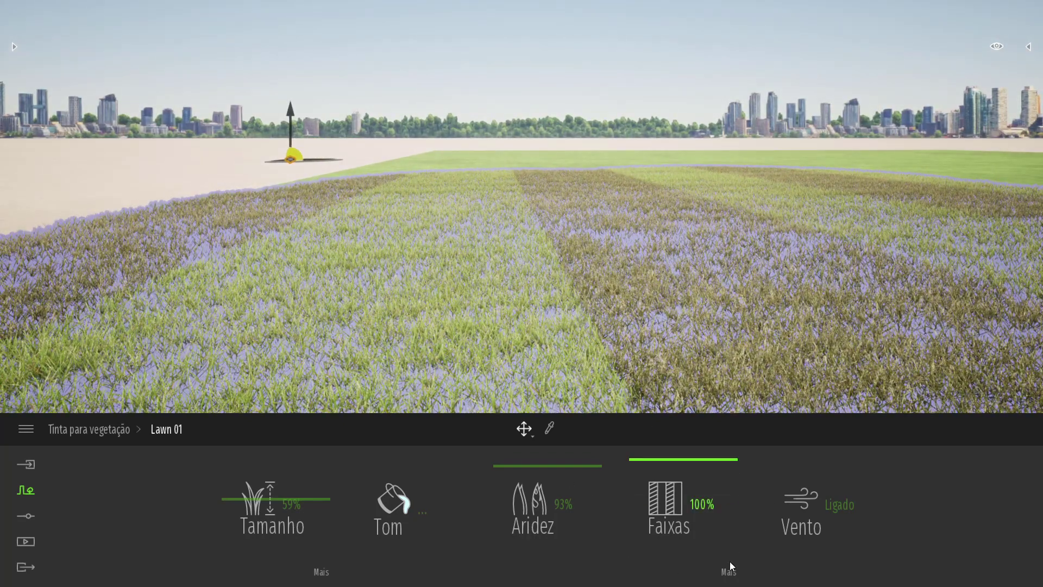
left_click(728, 572)
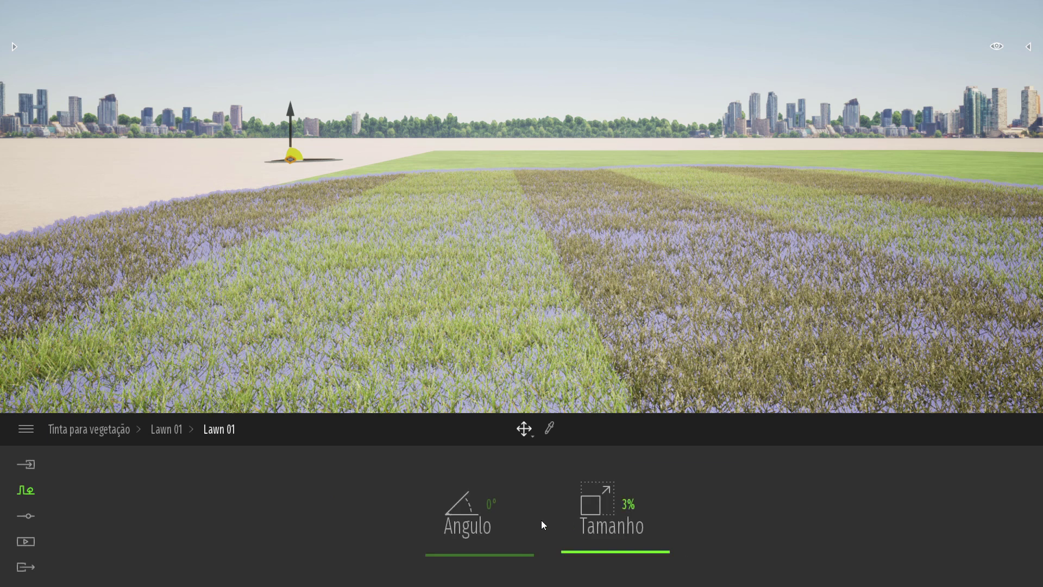
mouse_move(461, 549)
left_mouse_down()
mouse_move(462, 529)
mouse_move(463, 564)
left_mouse_up()
left_click_drag(596, 556, 592, 567)
left_click(166, 429)
left_click_drag(653, 467, 654, 583)
Step: Switch the wind effect of Lawn 01 off and back on
left_click(813, 508)
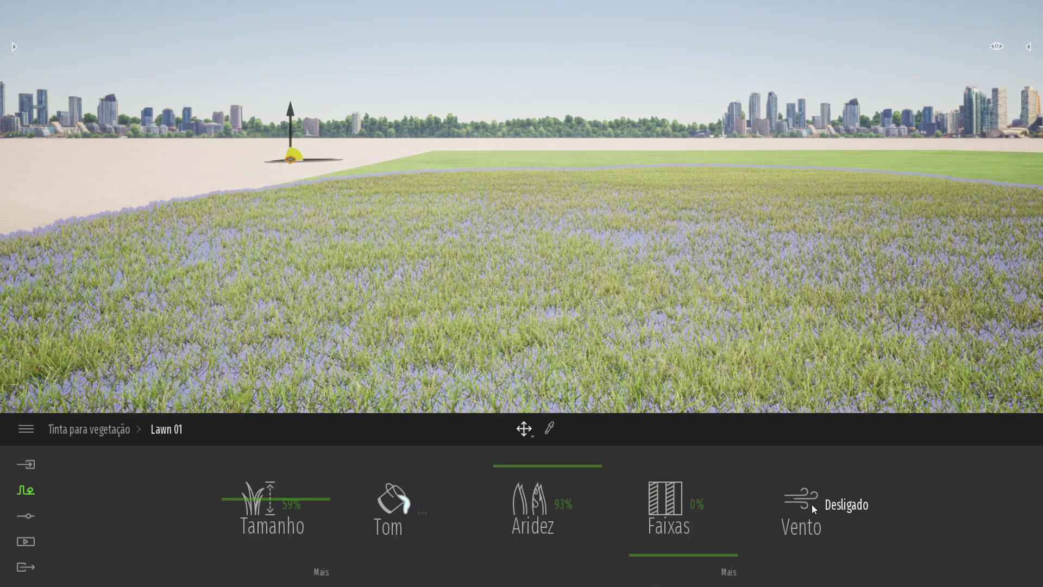
left_click(814, 508)
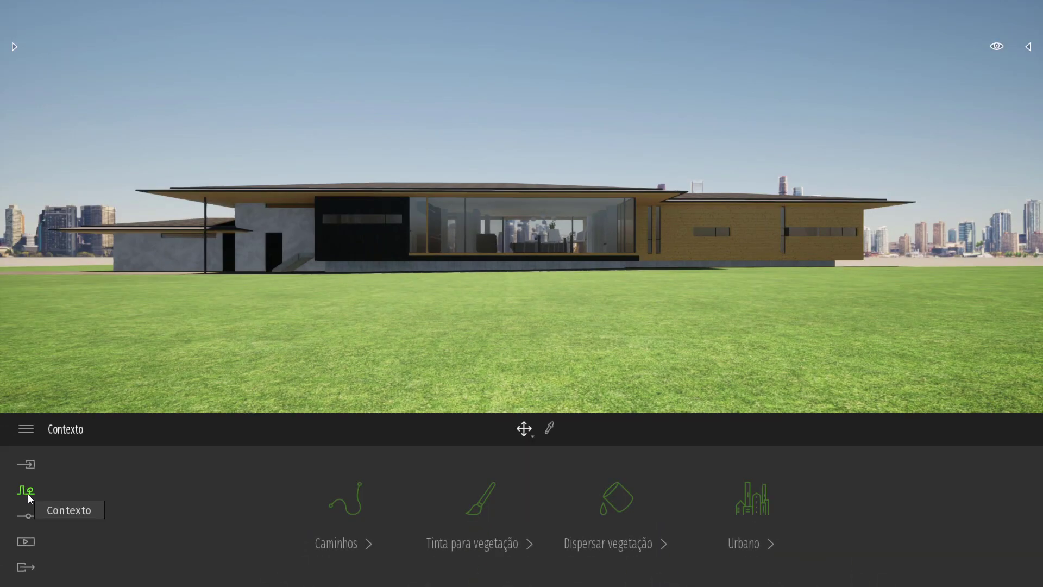
Step: Open the vegetation scatter tool and add Lawn 01 and Long grass 03 from the grass and flowers library to its palette
left_click(618, 500)
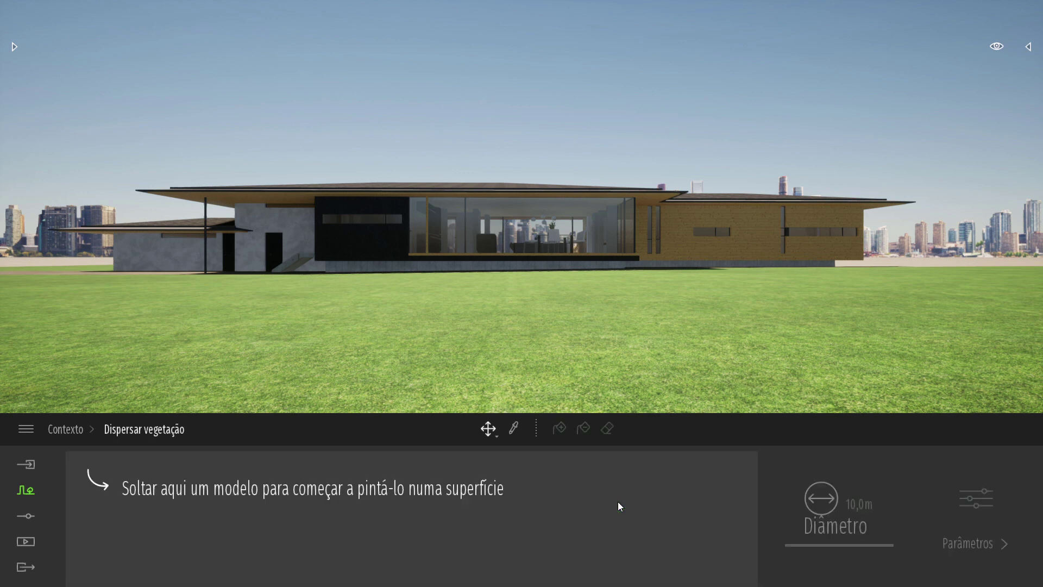
left_click(14, 47)
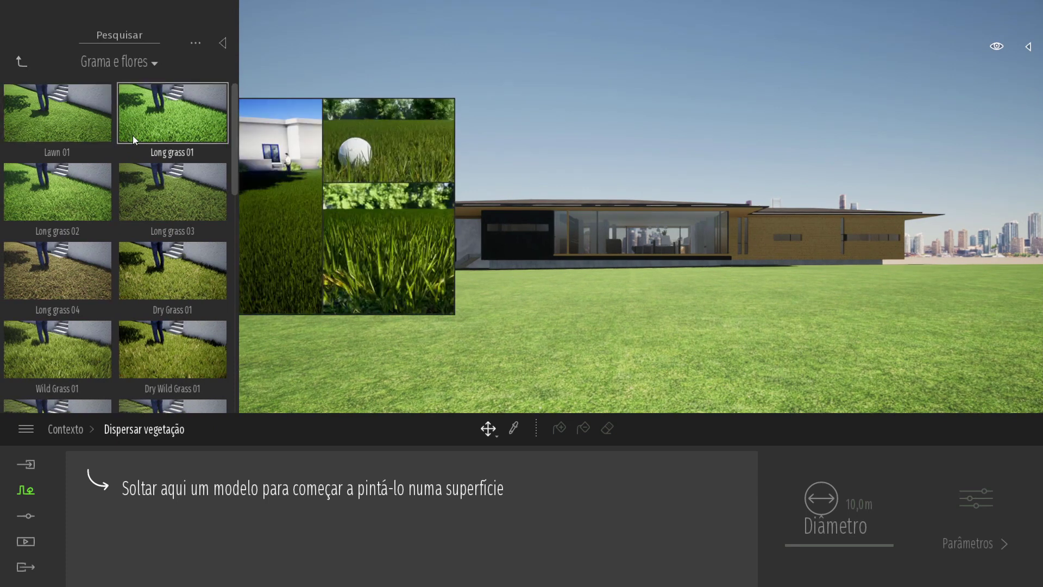
left_click_drag(62, 116, 135, 496)
left_click_drag(172, 114, 289, 474)
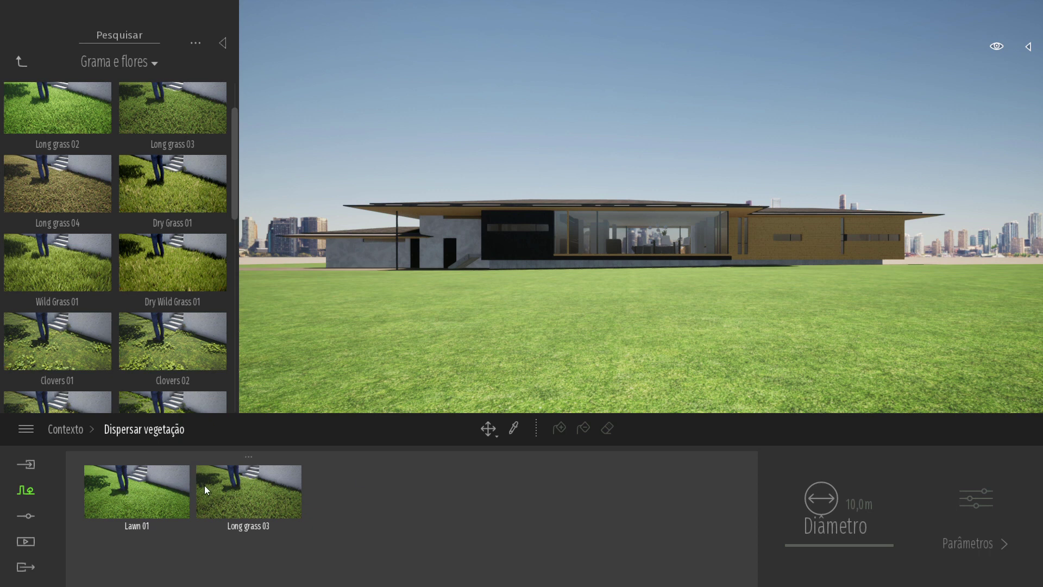
Step: Sample the lawn surface to inspect its assigned material and return to the context options
mouse_move(216, 347)
left_click(514, 428)
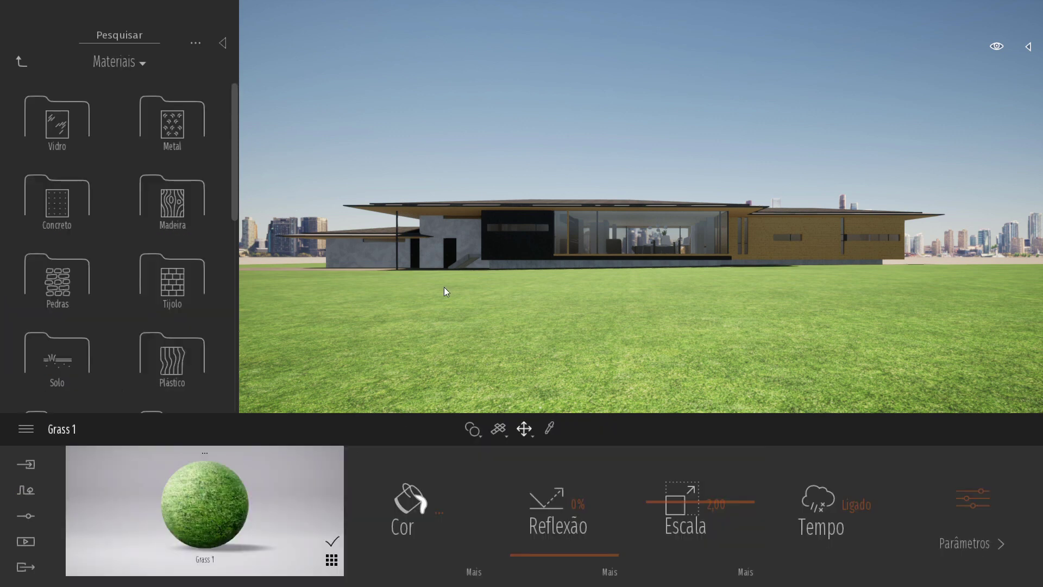
left_click(27, 494)
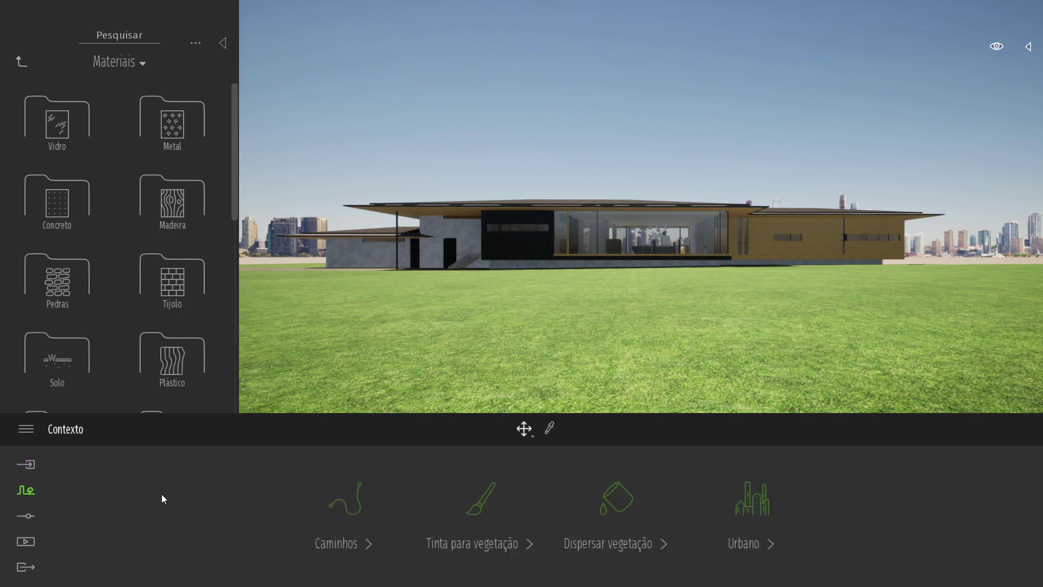
Step: Scatter Lawn 01 and Long grass 03 together across the lawn surface in front of the house
left_click(630, 497)
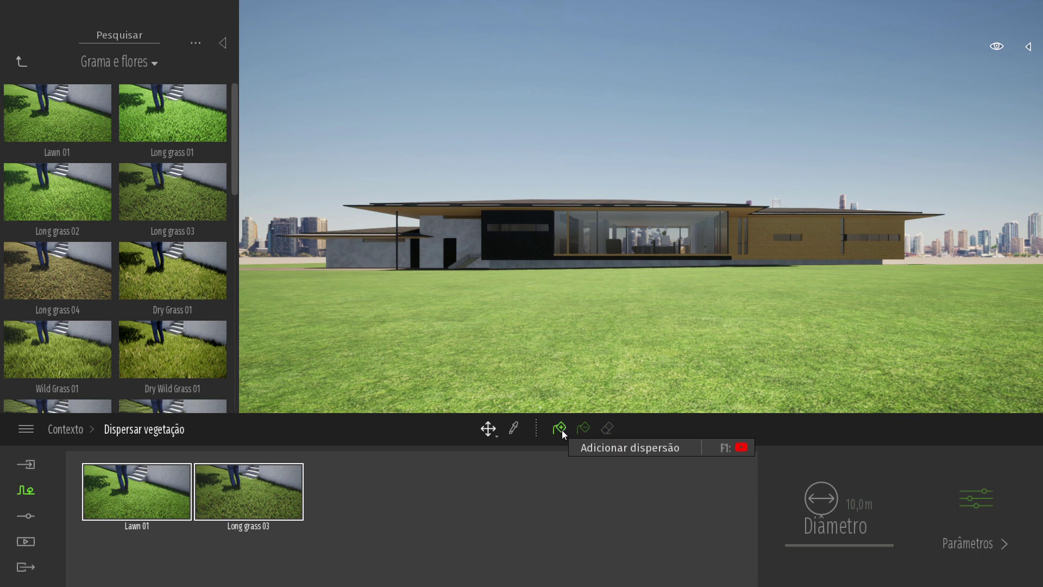
left_click(570, 366)
left_click_drag(570, 367, 494, 352)
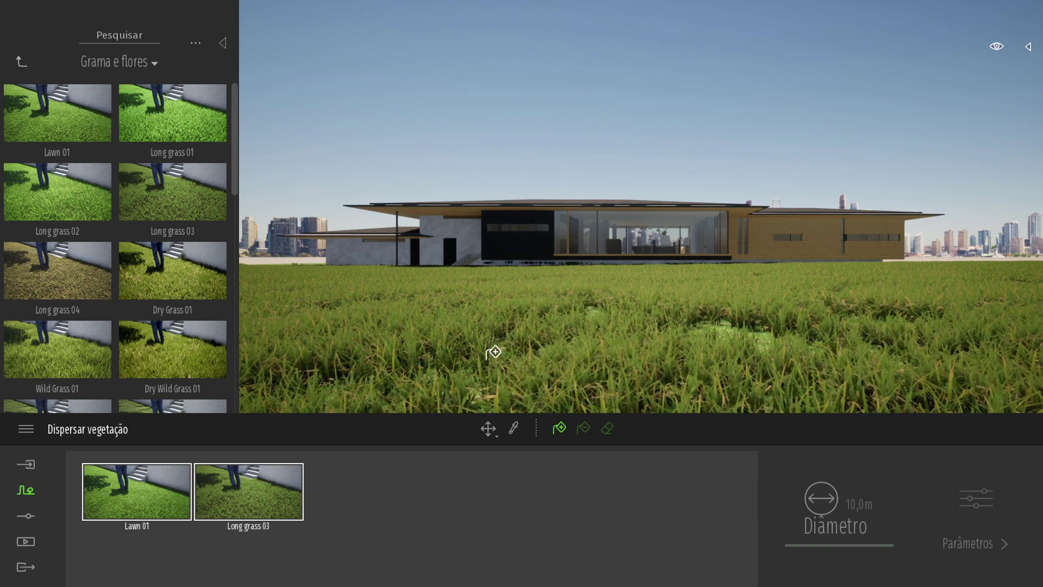
Step: Thin the scattered grass with the remove-scatter tool and erase a strip in front of the house with a 2.8 m eraser diameter
left_click(583, 429)
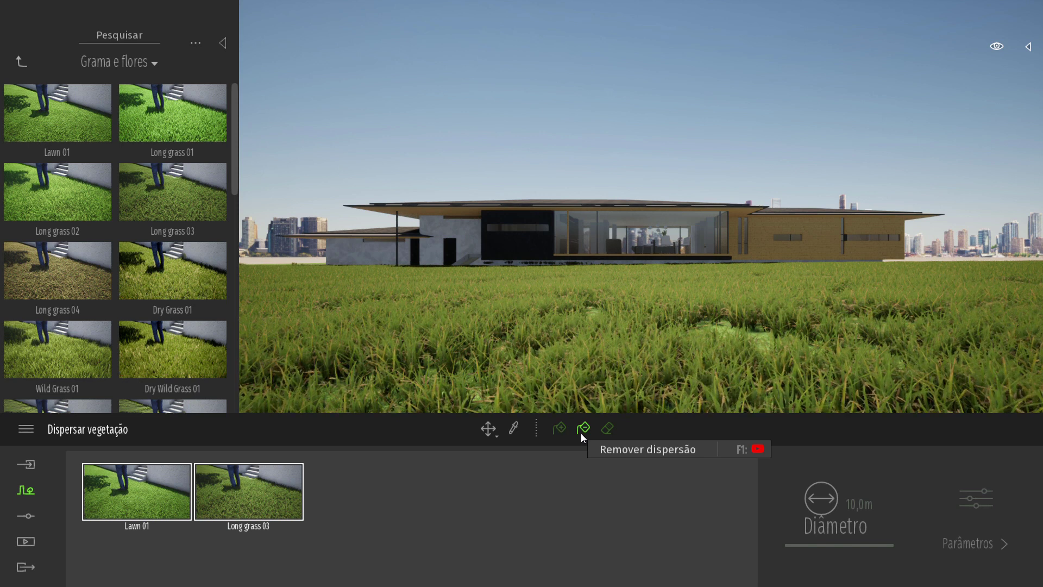
left_click_drag(577, 350, 600, 400)
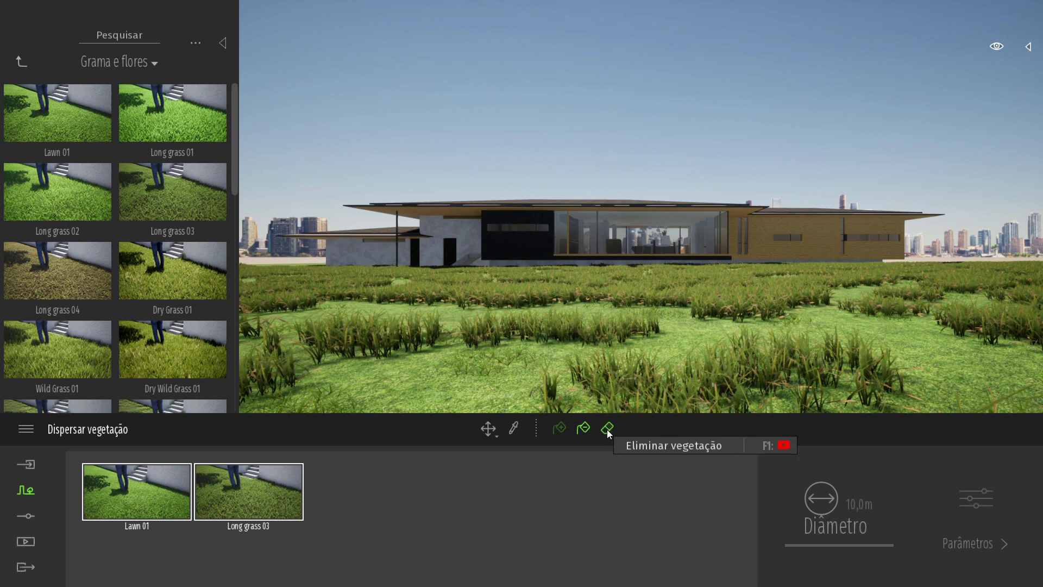
left_click(608, 429)
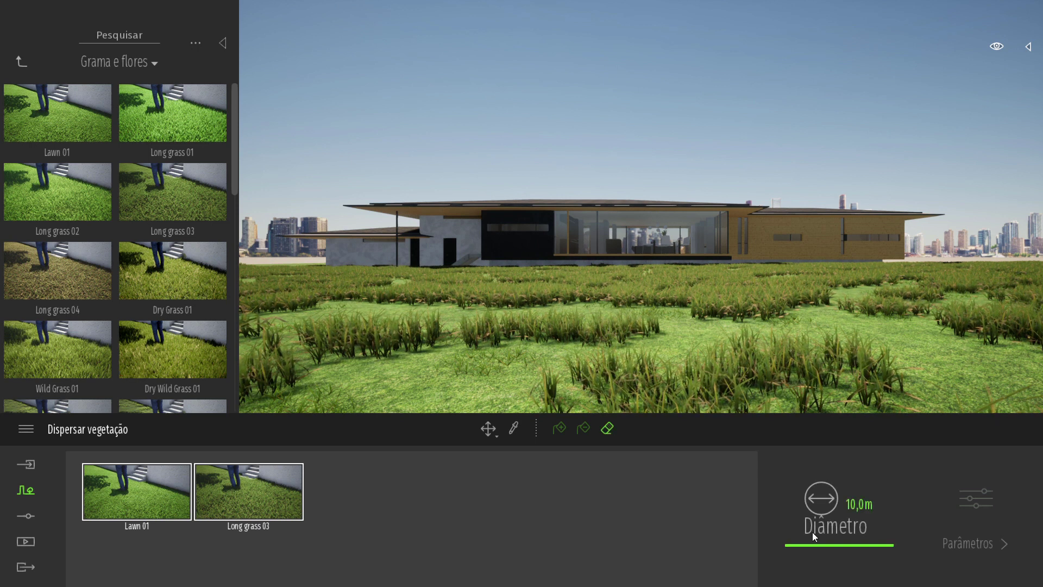
left_click_drag(813, 545, 814, 553)
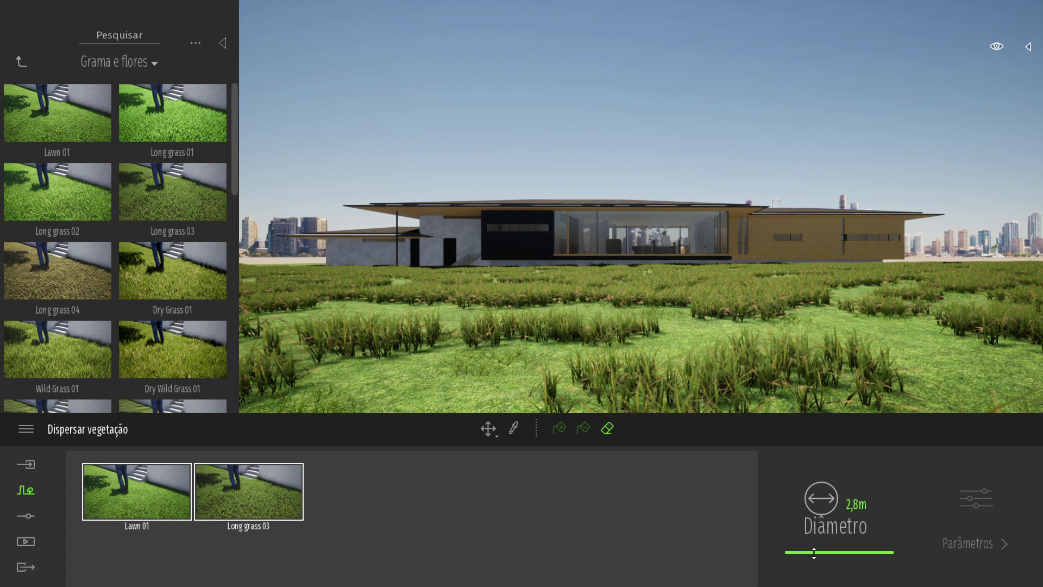
mouse_move(731, 308)
left_mouse_down()
mouse_move(804, 309)
mouse_move(679, 292)
left_mouse_up()
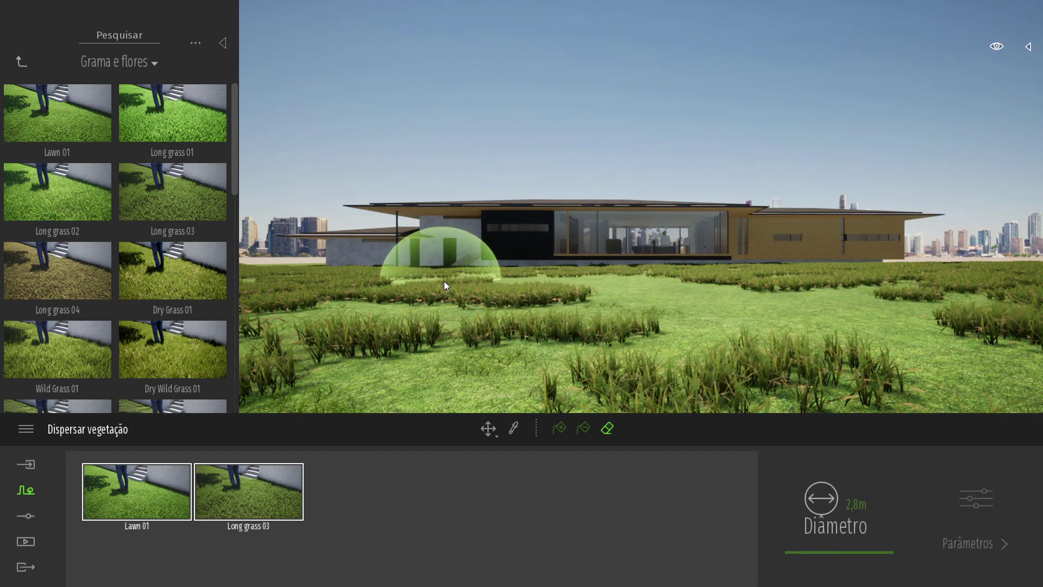
Step: Erase the scattered grass across the middle of the lawn in front of the house with the 2.8 m eraser
mouse_move(444, 281)
left_mouse_down()
mouse_move(436, 288)
mouse_move(487, 324)
mouse_move(612, 323)
mouse_move(573, 297)
mouse_move(598, 327)
left_mouse_up()
key("e")
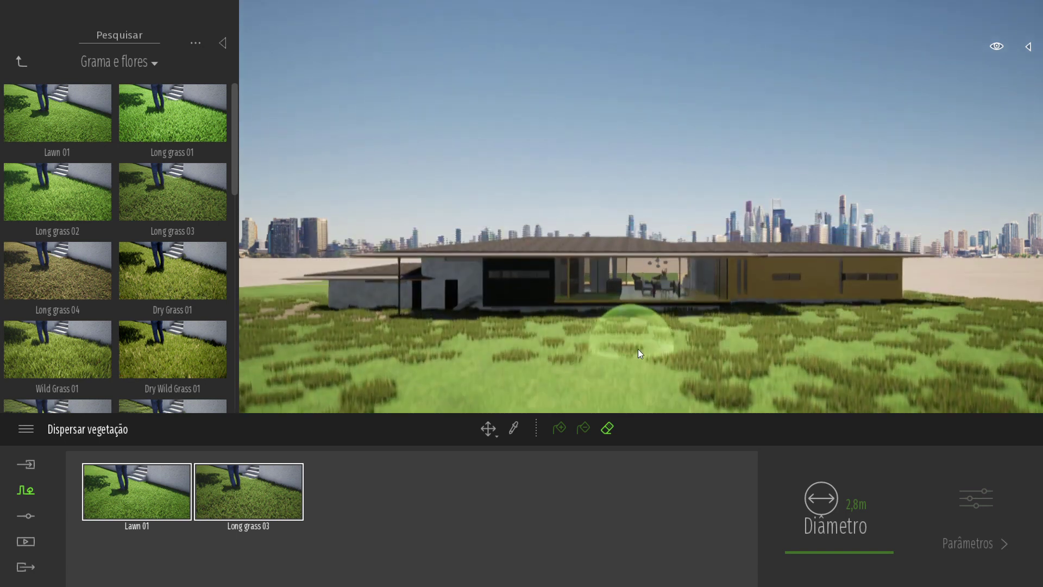
mouse_move(634, 366)
left_mouse_down()
mouse_move(413, 392)
mouse_move(706, 380)
left_mouse_up()
key("e")
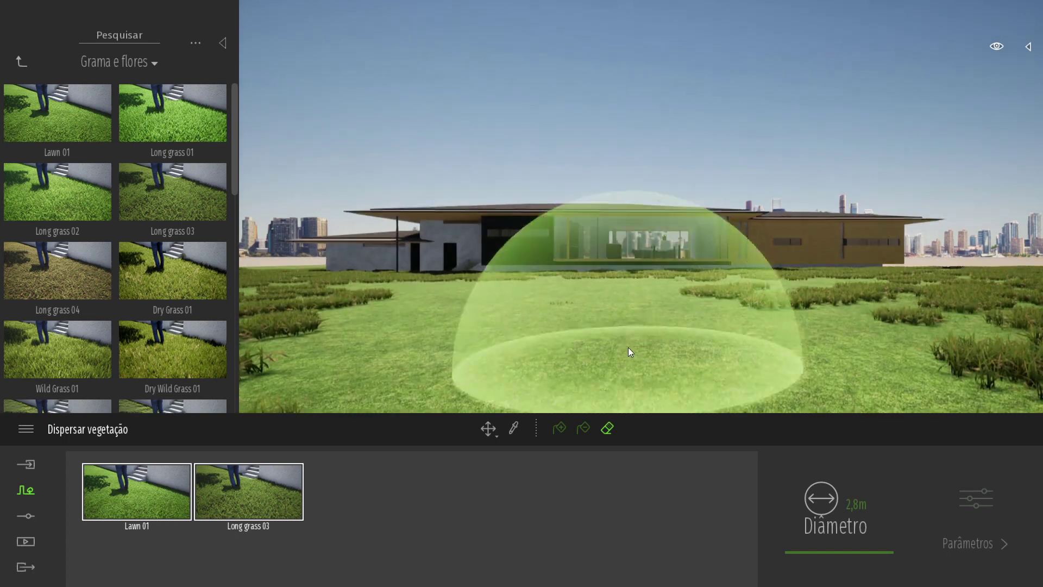
Step: Scatter Lawn 01 and Long grass 03 again to refill the lawn in front of the house
key("q")
left_click(559, 428)
left_click_drag(537, 301, 655, 304)
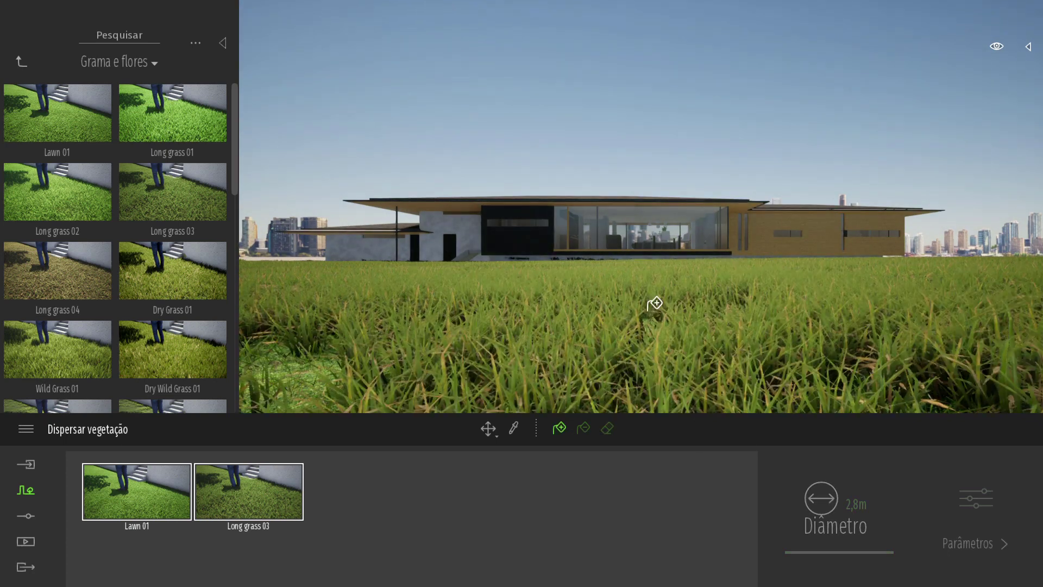
key("e")
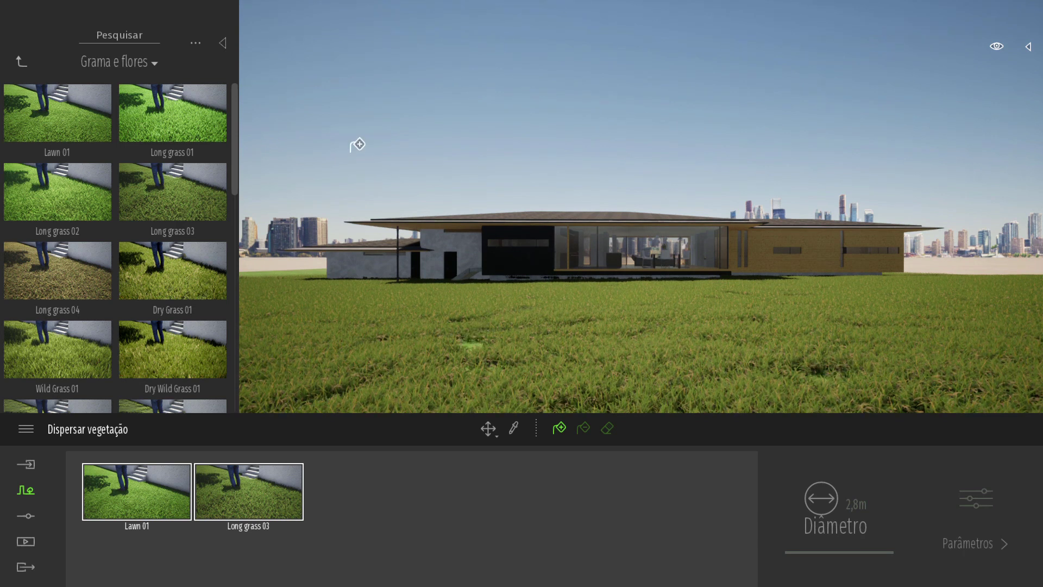
Step: Collapse the library and examine the grass coverage from the front of the house around to the deck side
left_click(223, 43)
key("a")
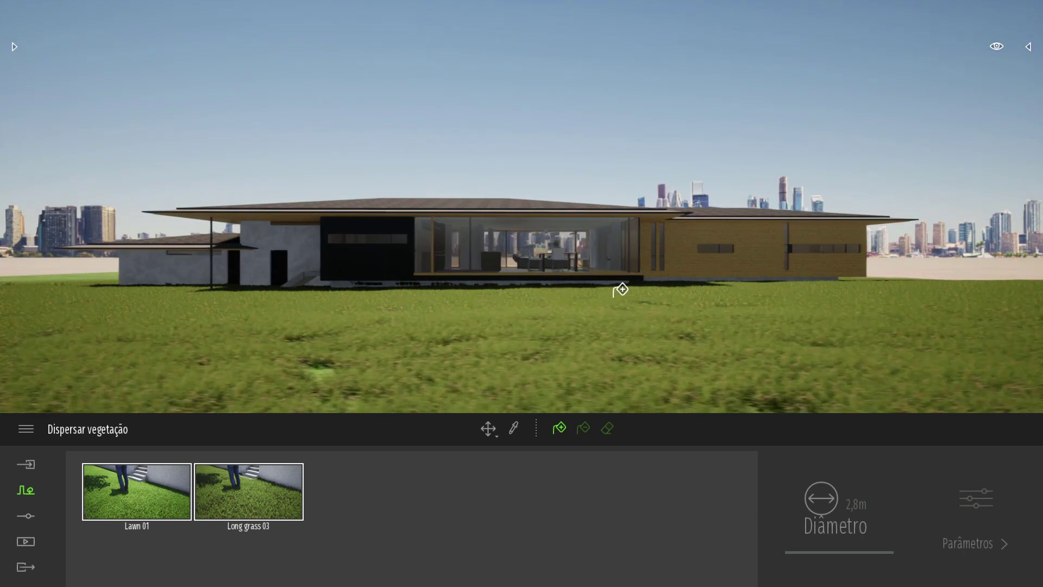
key("a")
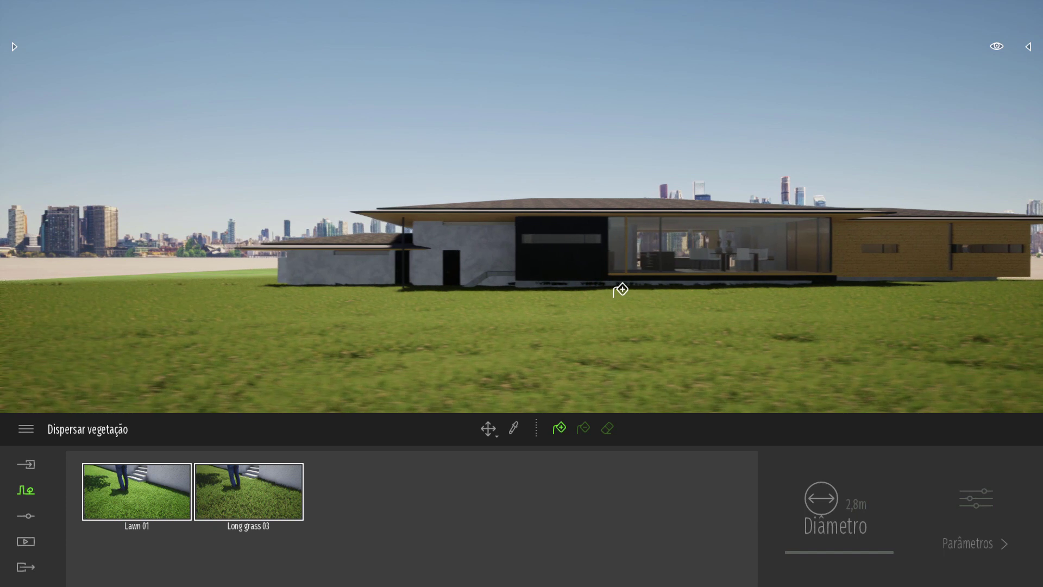
key("a")
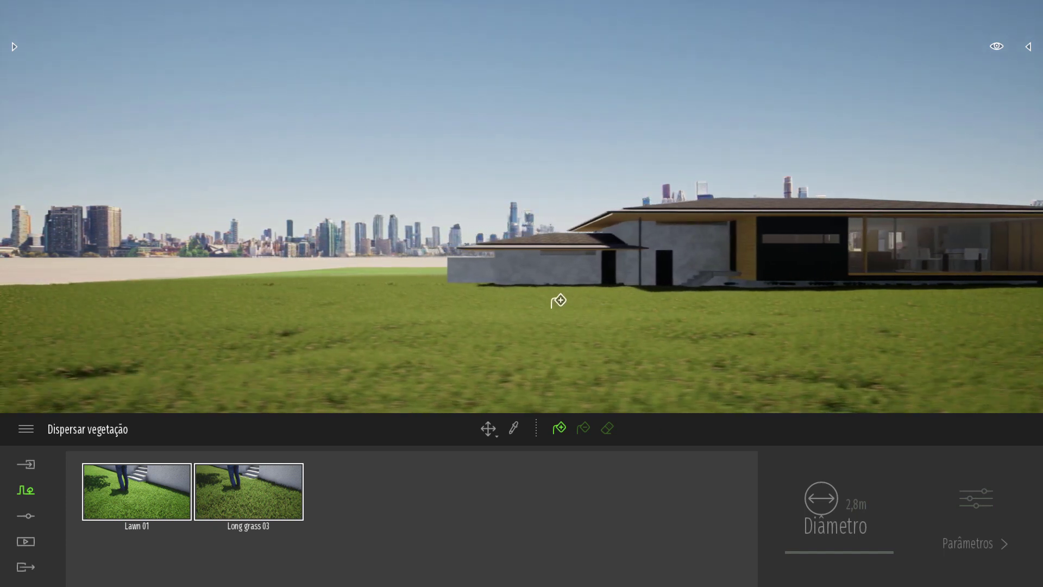
key("w")
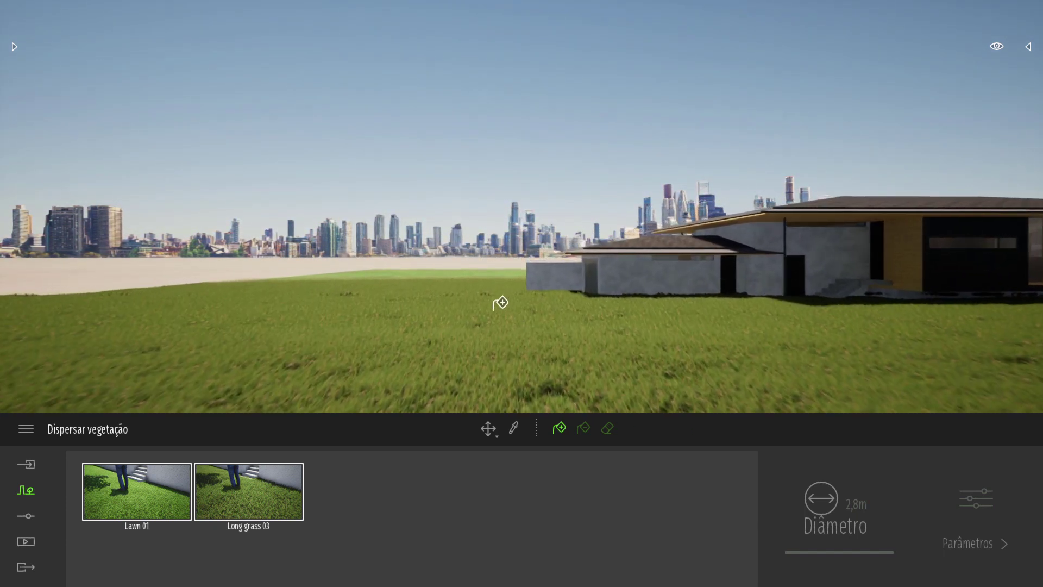
key("e")
key("w")
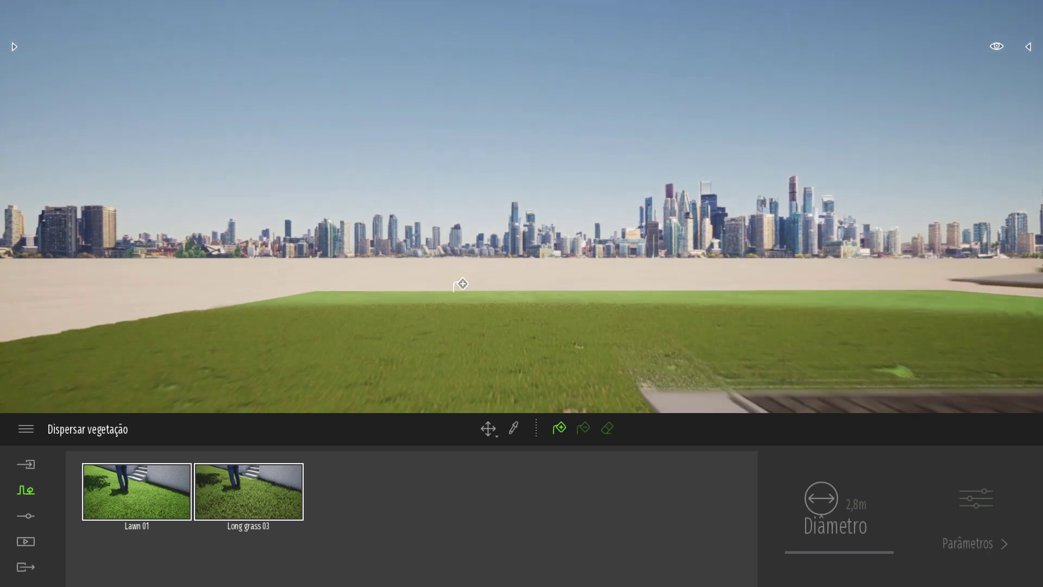
right_click_drag(442, 326, 482, 292)
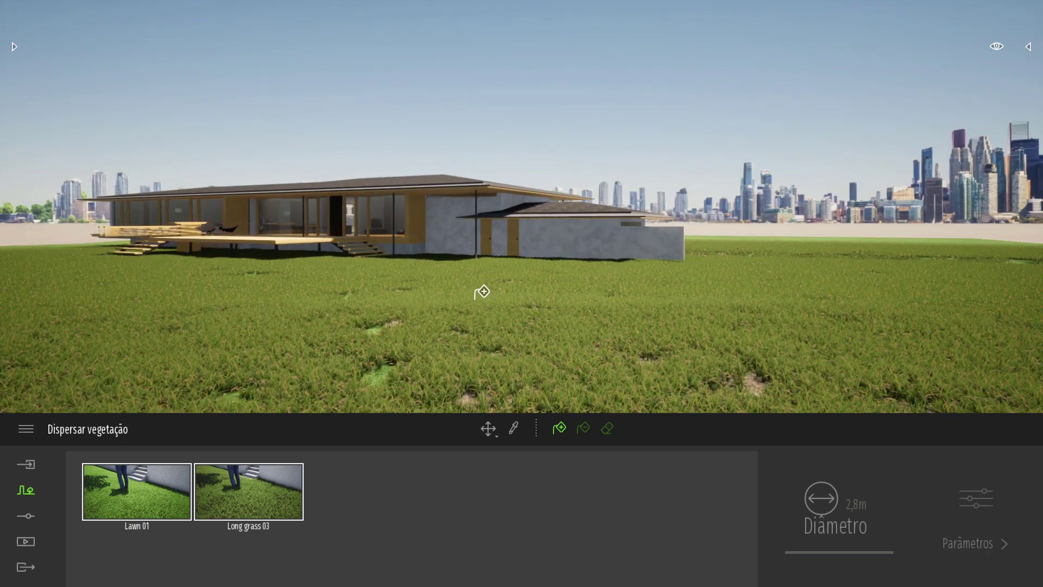
Step: Set the grass fading (Descoloração da grama) preference to Perto and apply it
key("ctrl+p")
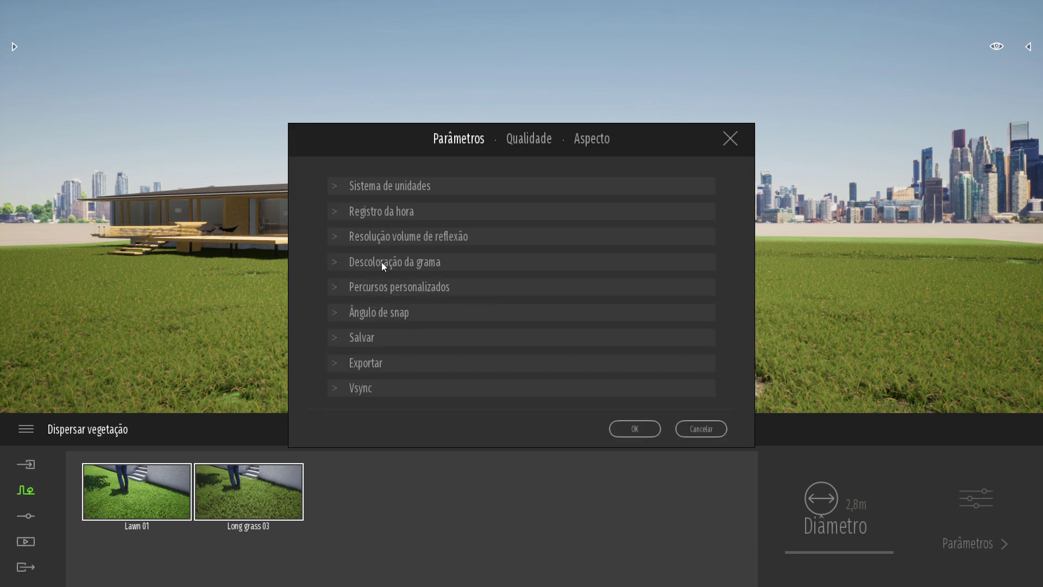
left_click(347, 263)
left_click_drag(409, 137, 754, 36)
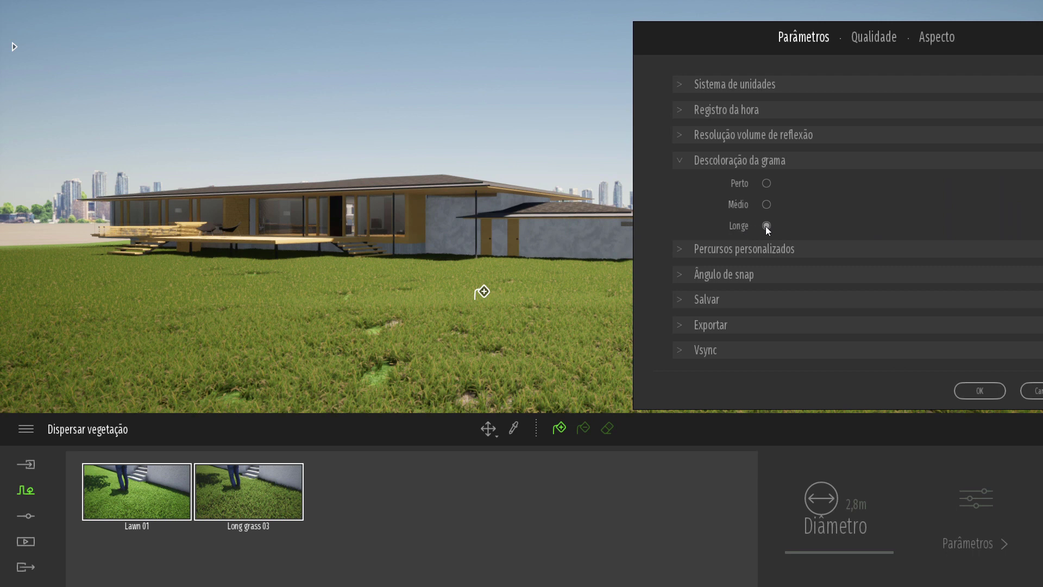
left_click(767, 183)
left_click(976, 391)
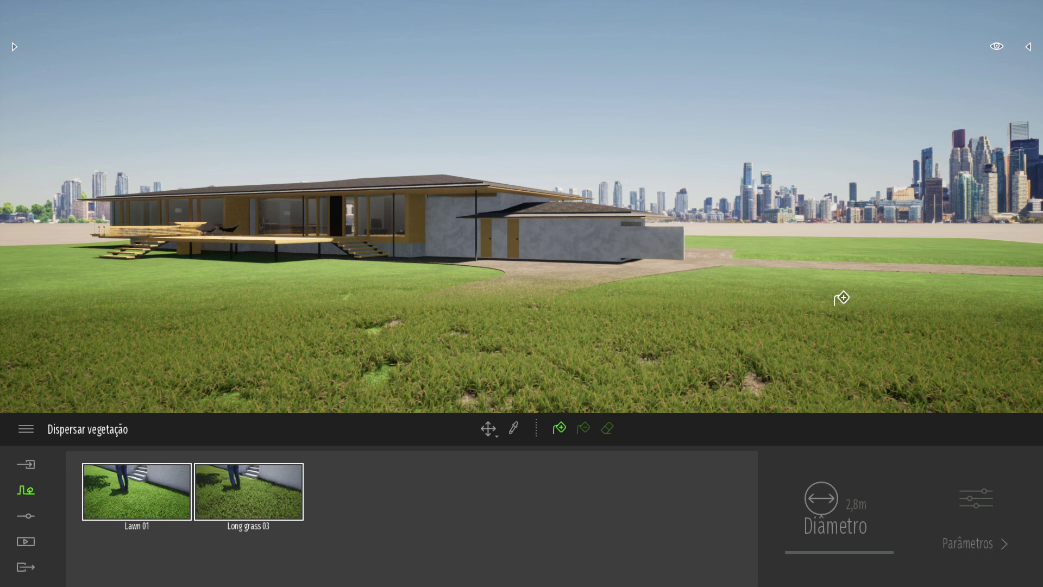
Step: Examine the grass fading near the garage, and set Descoloração da grama to Médio
key("w")
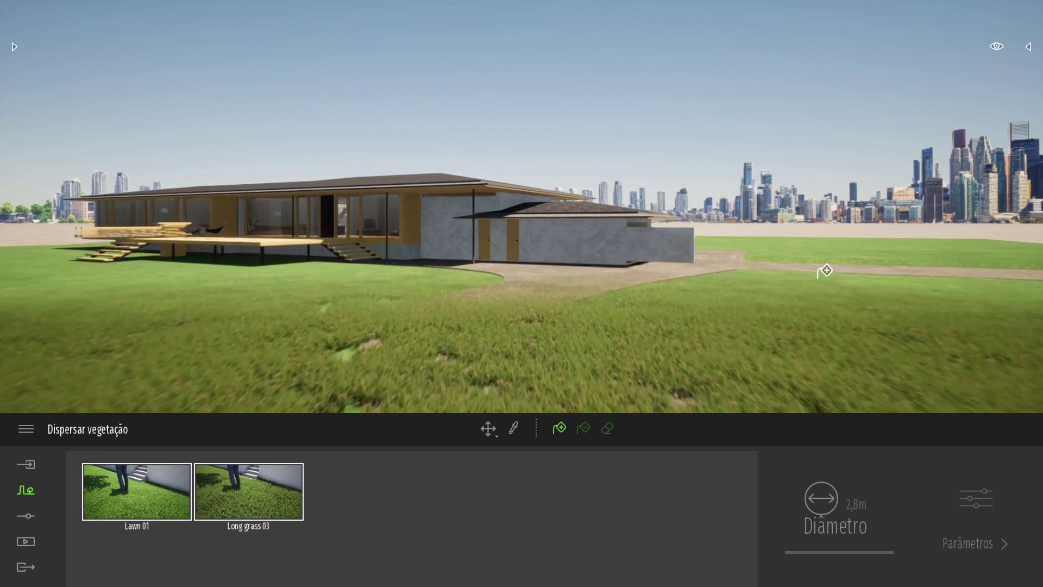
key("w")
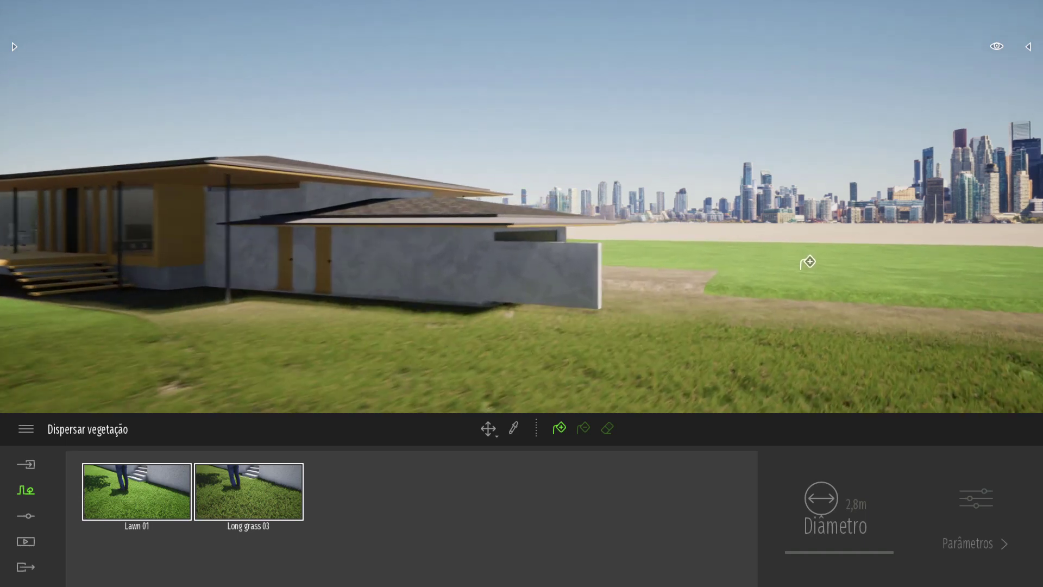
key("w")
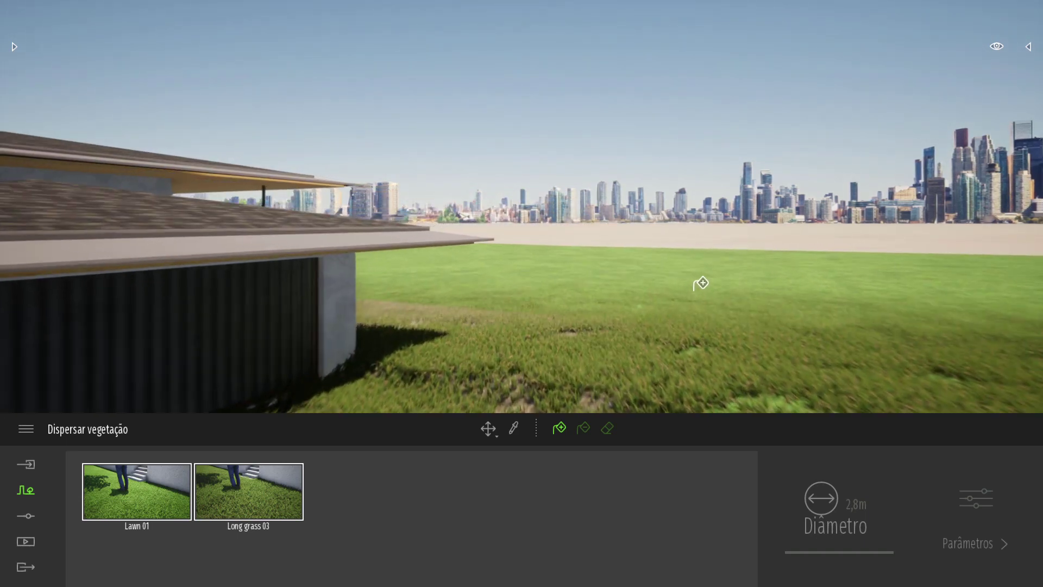
key("d")
right_click_drag(761, 283, 745, 290)
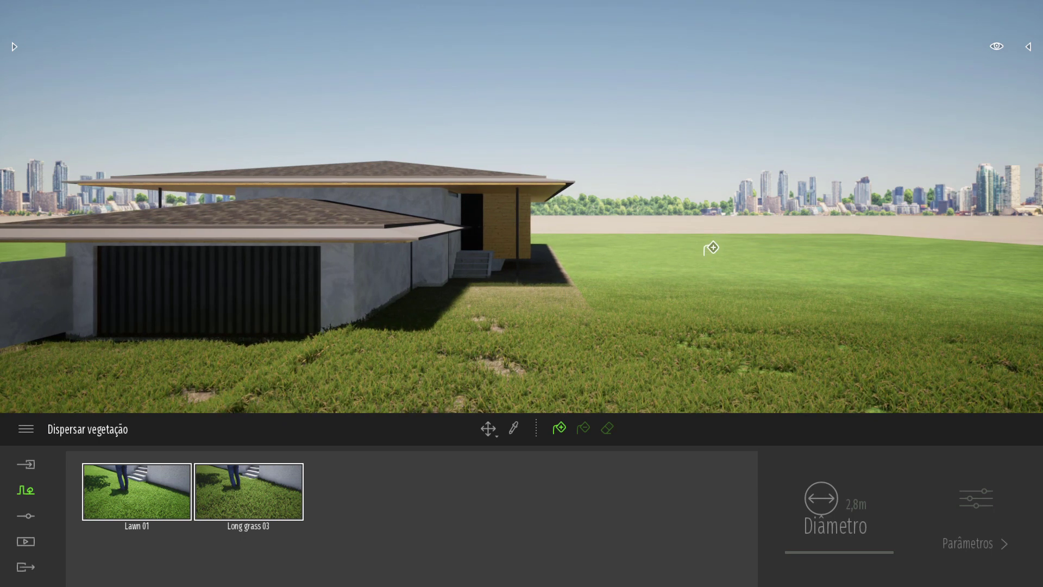
key("ctrl+p")
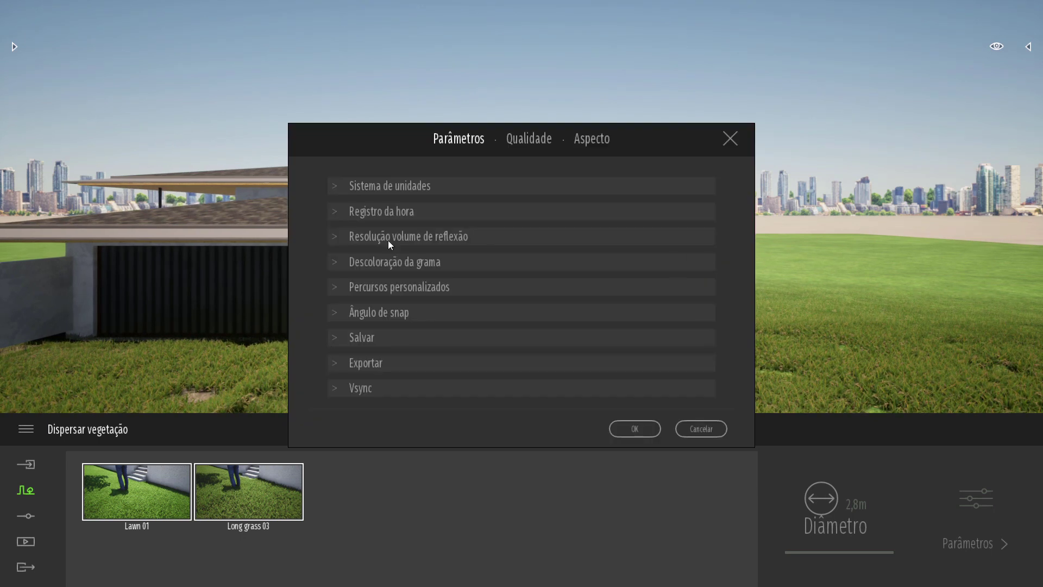
left_click(333, 263)
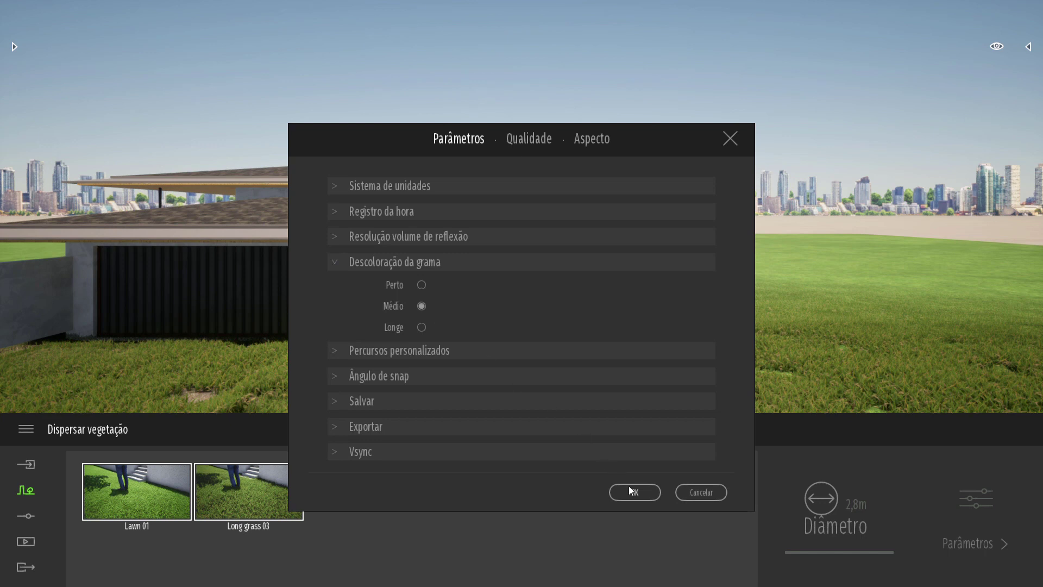
left_click(633, 491)
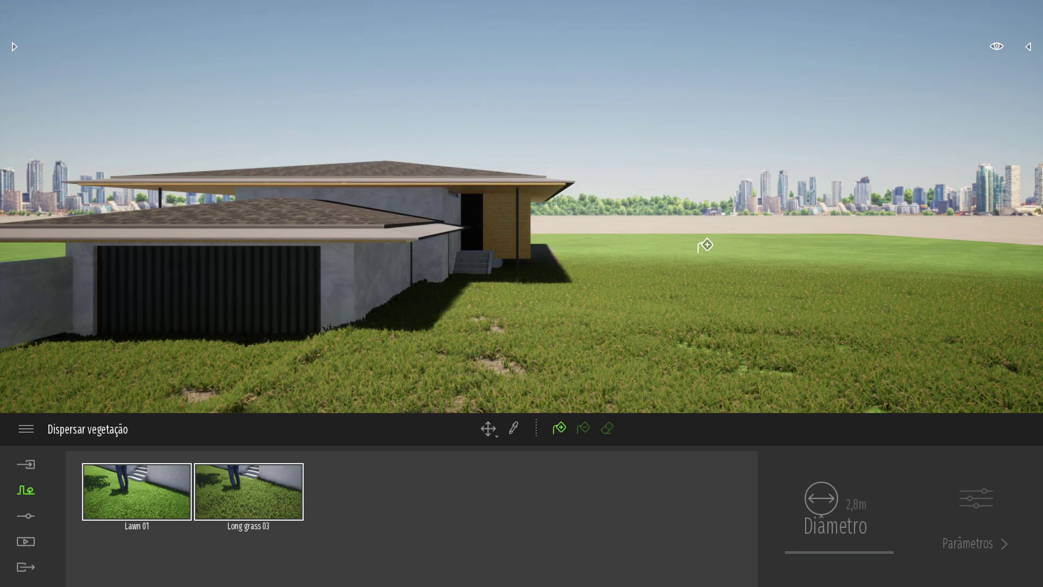
Step: Set the Descoloração da grama preference to Longe and apply it
key("ctrl+p")
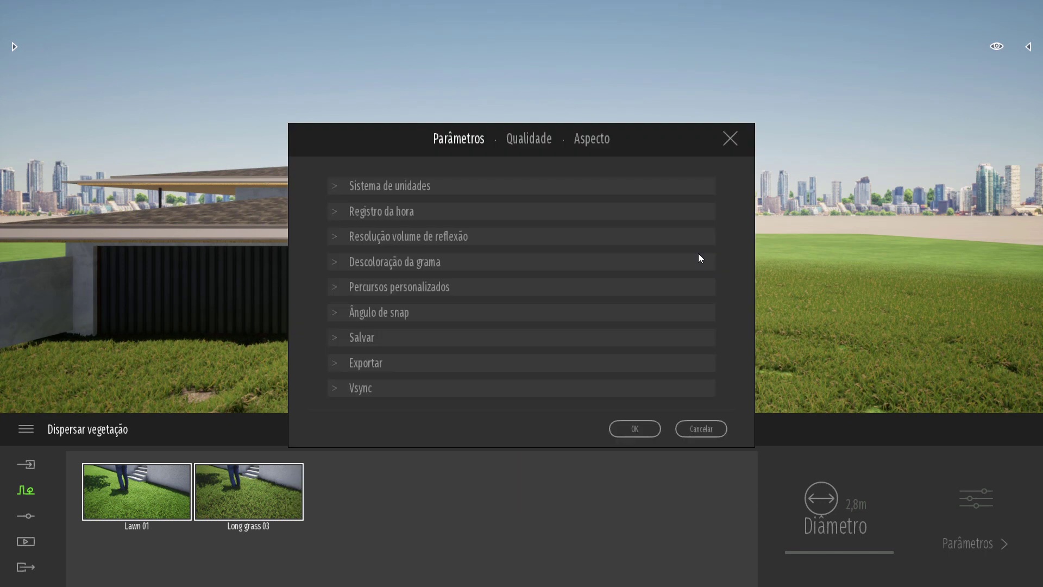
left_click(335, 263)
left_click(422, 328)
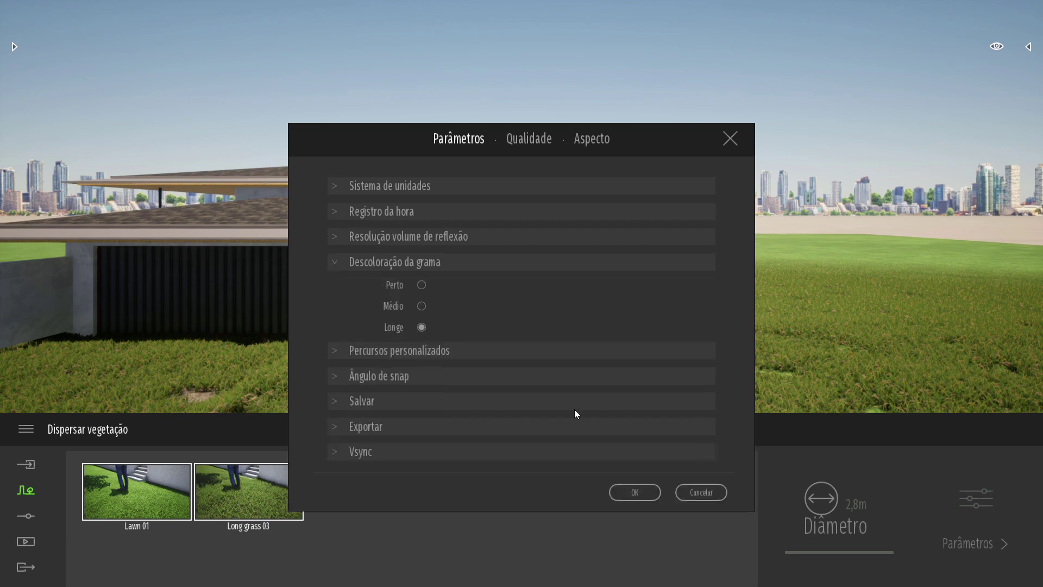
key("ctrl+p")
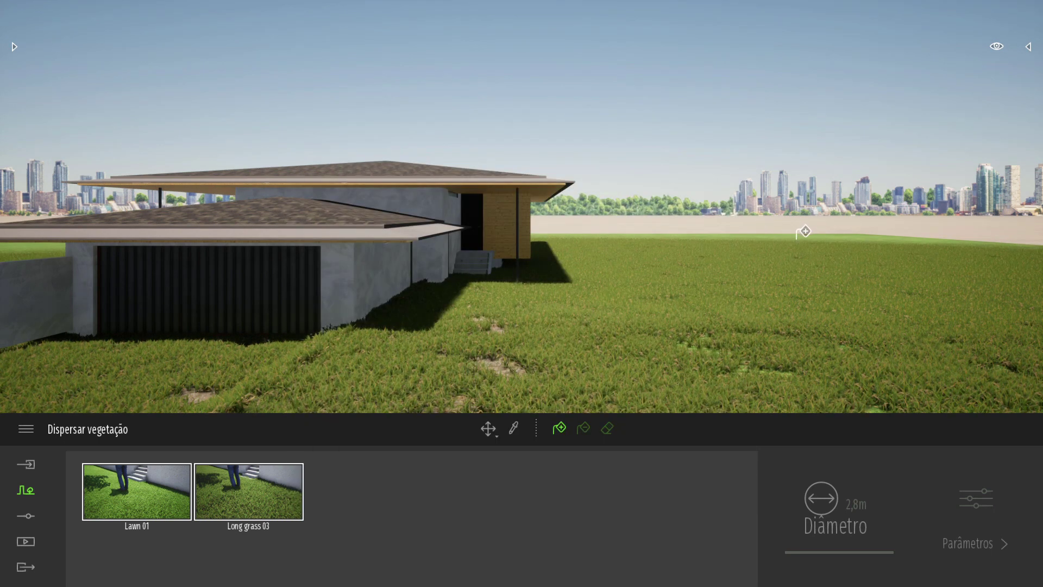
Step: Erase the scattered grass from the dirt area in front of the garage door with the 2.8 m eraser
scroll(646, 214, "down", 3)
right_click_drag(646, 214, 645, 212)
middle_click_drag(645, 212, 603, 193)
right_click_drag(603, 194, 605, 184)
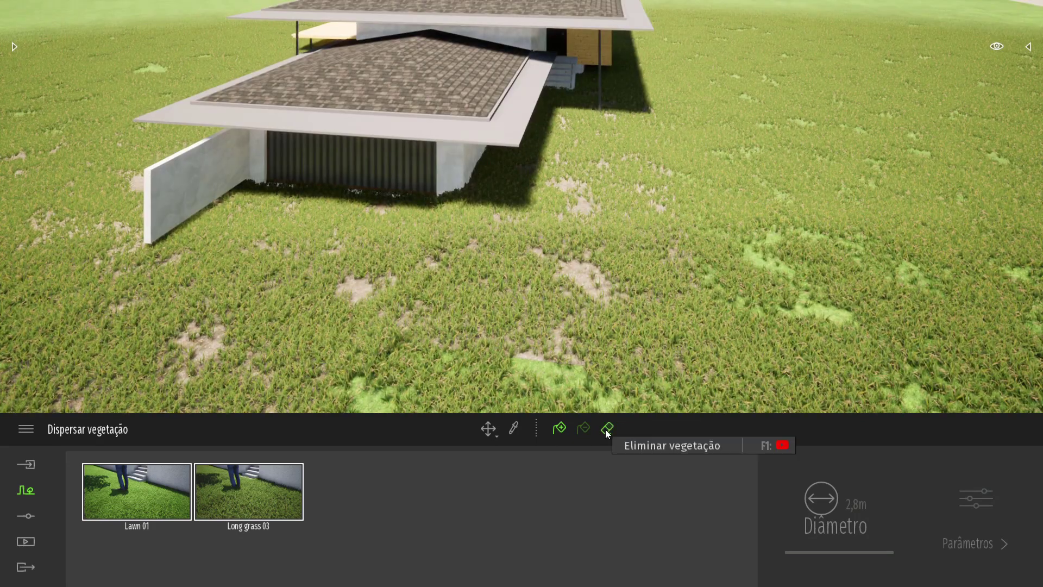
mouse_move(636, 317)
left_mouse_down()
mouse_move(602, 263)
mouse_move(289, 221)
mouse_move(256, 220)
mouse_move(234, 236)
mouse_move(254, 259)
mouse_move(270, 214)
mouse_move(313, 208)
mouse_move(396, 221)
mouse_move(449, 271)
mouse_move(429, 298)
mouse_move(283, 283)
mouse_move(344, 260)
left_mouse_up()
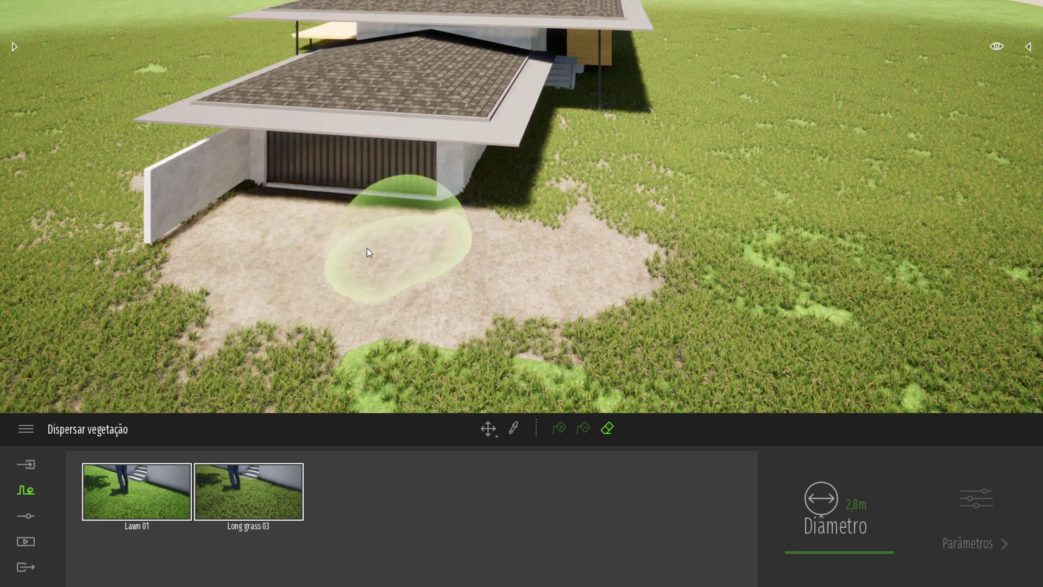
Step: Erase the grass covering the dirt path along the side of the garage up to the entrance steps
mouse_move(357, 265)
right_mouse_down()
mouse_move(571, 293)
mouse_move(598, 307)
right_mouse_up()
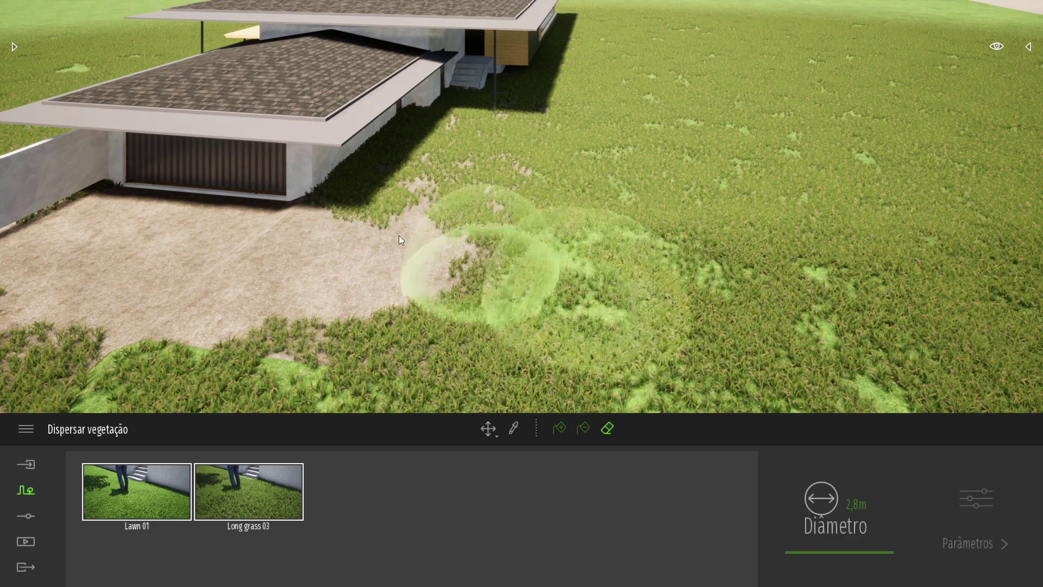
mouse_move(481, 82)
left_mouse_down()
mouse_move(476, 175)
mouse_move(485, 106)
left_mouse_up()
mouse_move(484, 106)
middle_mouse_down("shift")
mouse_move(462, 145)
mouse_move(721, 55)
mouse_move(391, 256)
middle_mouse_up("shift")
scroll(390, 257, "down", 5)
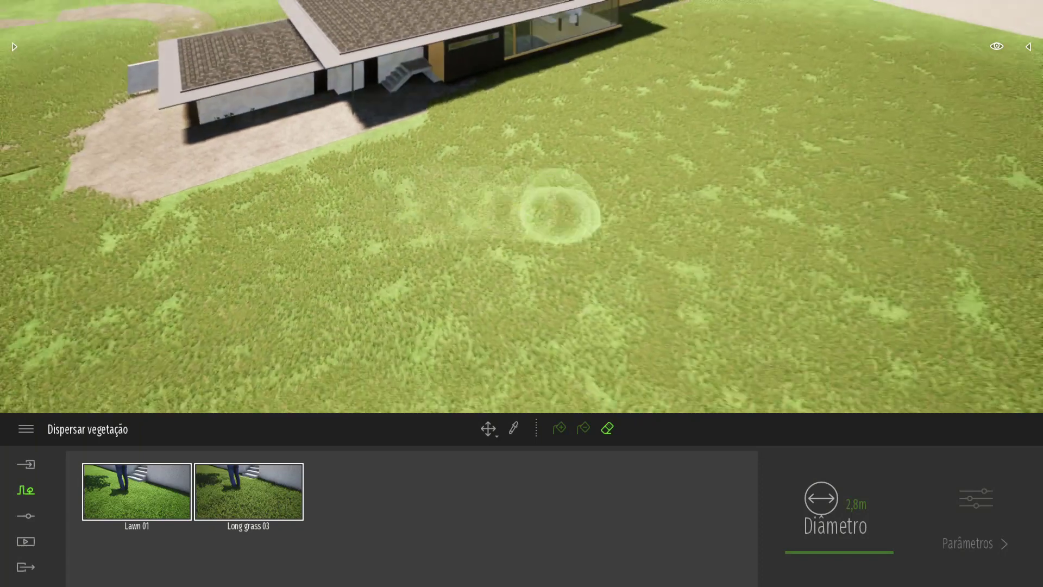
middle_click_drag(558, 209, 456, 151, "shift")
mouse_move(417, 120)
left_mouse_down()
mouse_move(165, 157)
mouse_move(324, 149)
mouse_move(5, 160)
mouse_move(374, 150)
left_mouse_up()
Step: Erase the remaining grass strip along the front facade of the house
key("d")
mouse_move(544, 188)
left_mouse_down()
mouse_move(620, 191)
mouse_move(788, 158)
mouse_move(773, 139)
mouse_move(796, 129)
mouse_move(883, 127)
left_mouse_up()
key("w")
key("d")
scroll(608, 183, "down", 3)
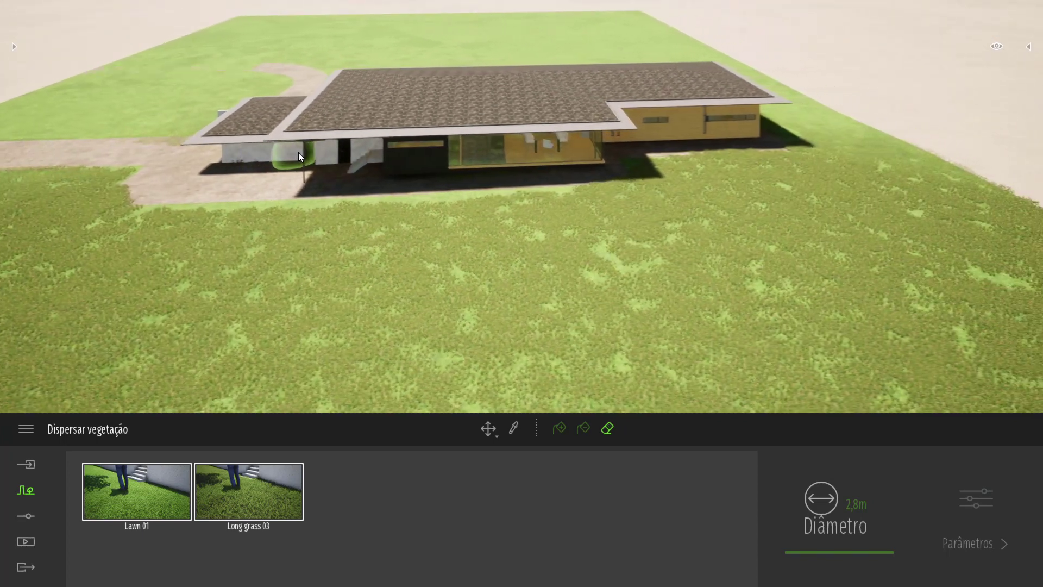
Step: Add the Flat landscape from the vegetation and landscape library to the scene around the house's lot
key("d")
key("s")
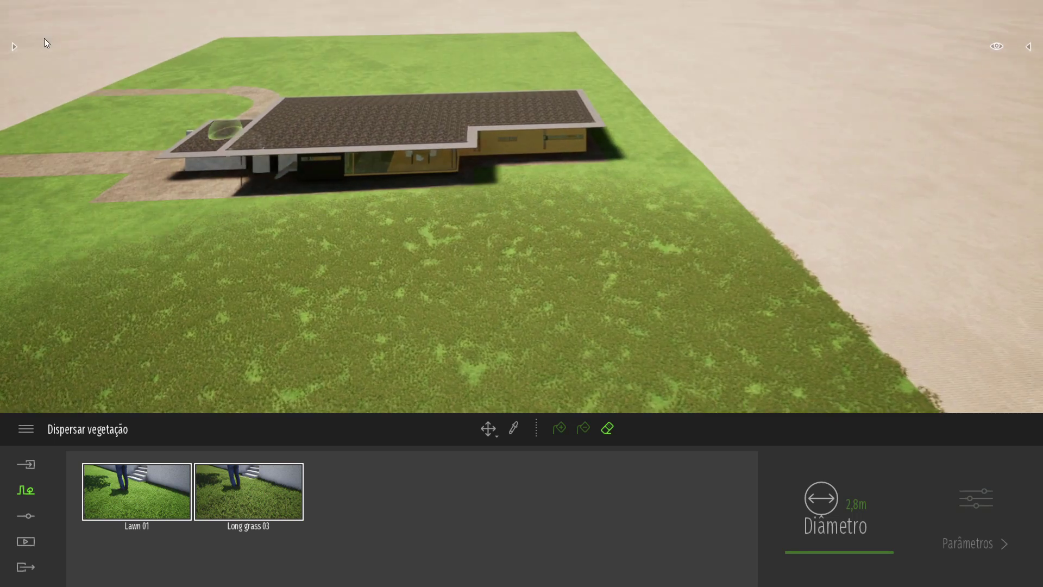
left_click(15, 47)
left_click(23, 64)
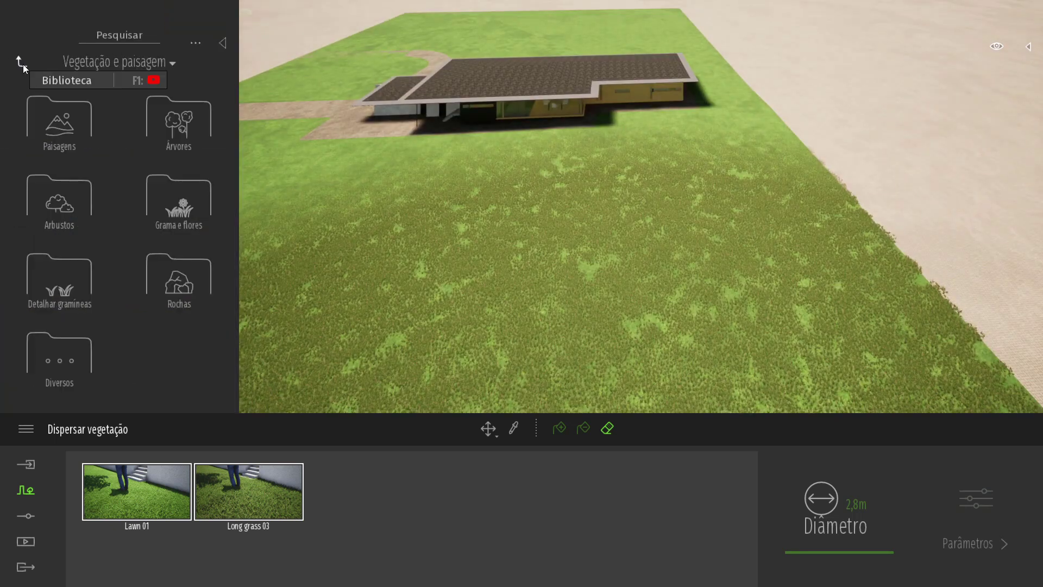
left_click(60, 117)
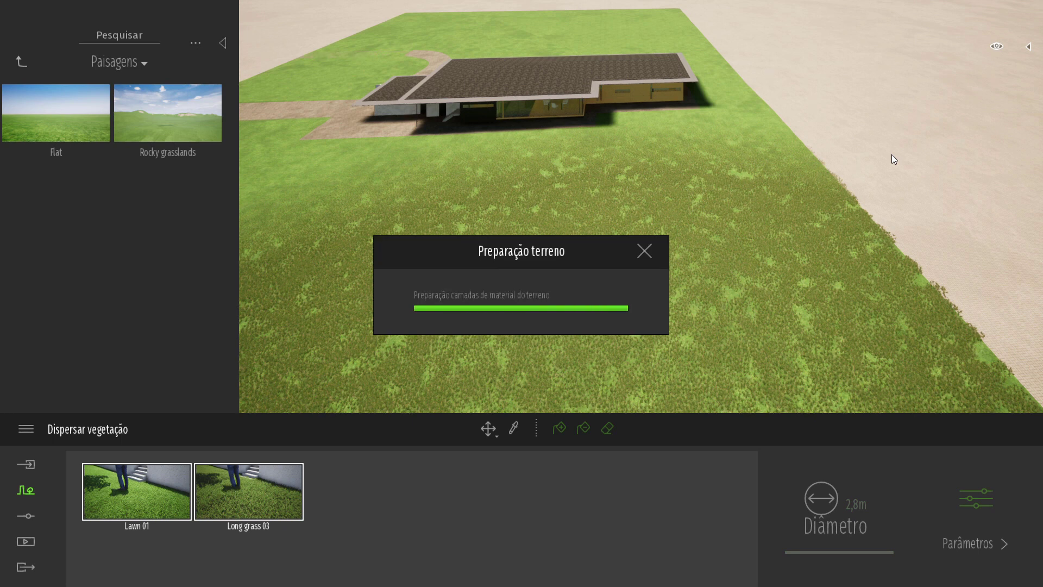
Step: Check the edge between the lot and the new landscape, and select the scattered grass there
key("d")
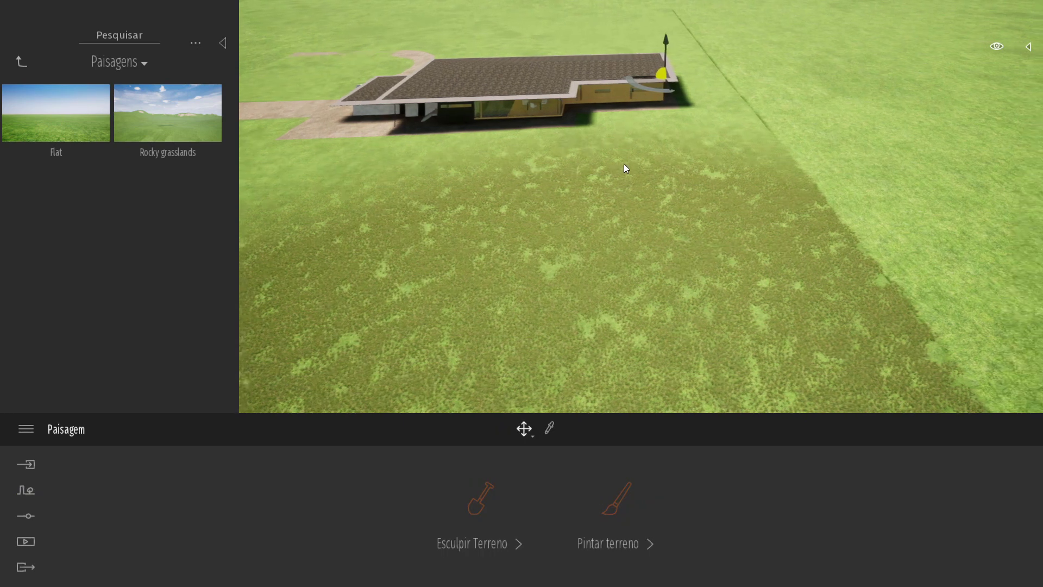
key("w")
right_click_drag(729, 168, 530, 197)
key("w")
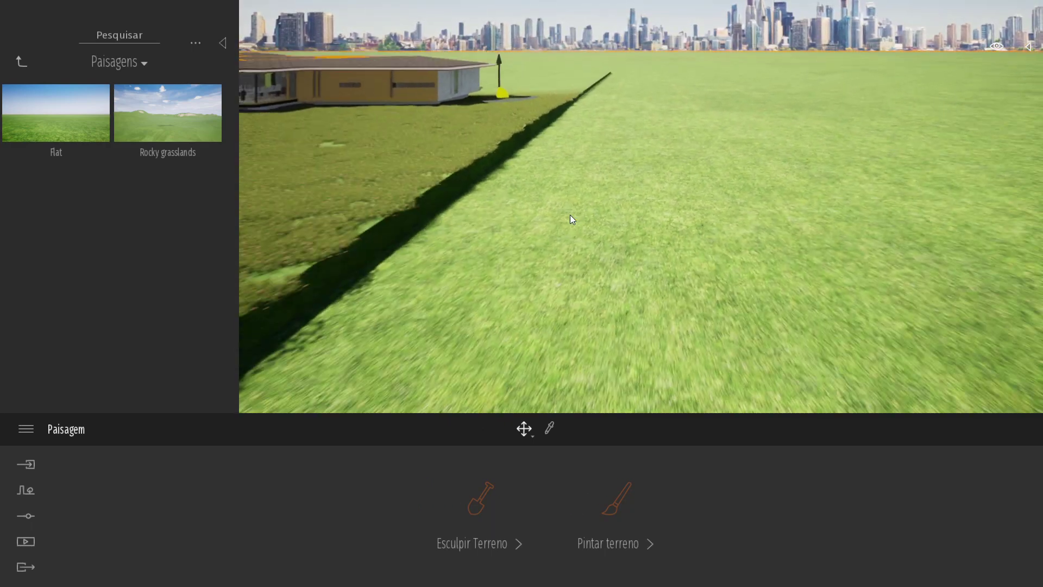
key("w")
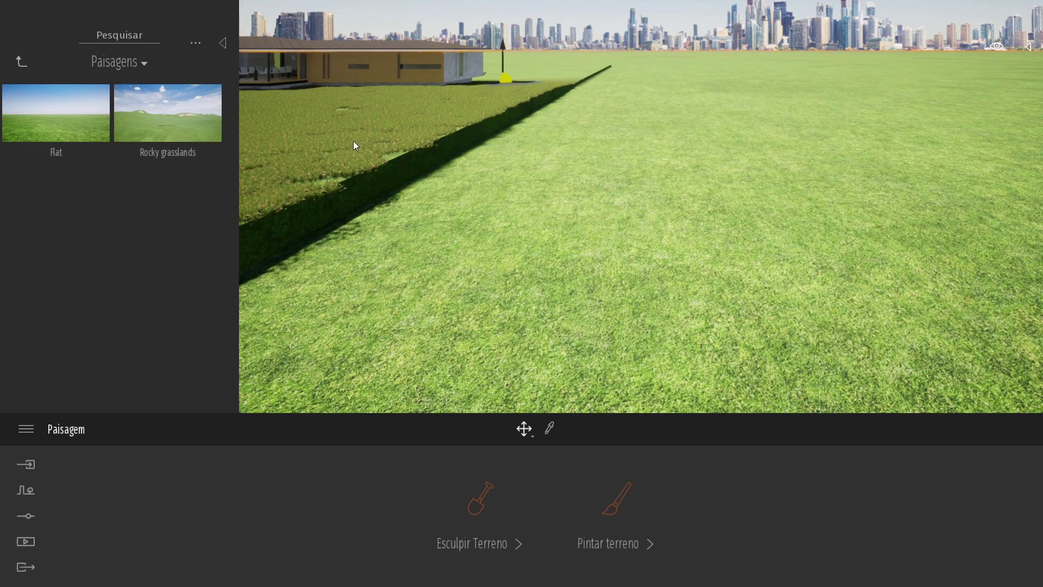
left_click(351, 155)
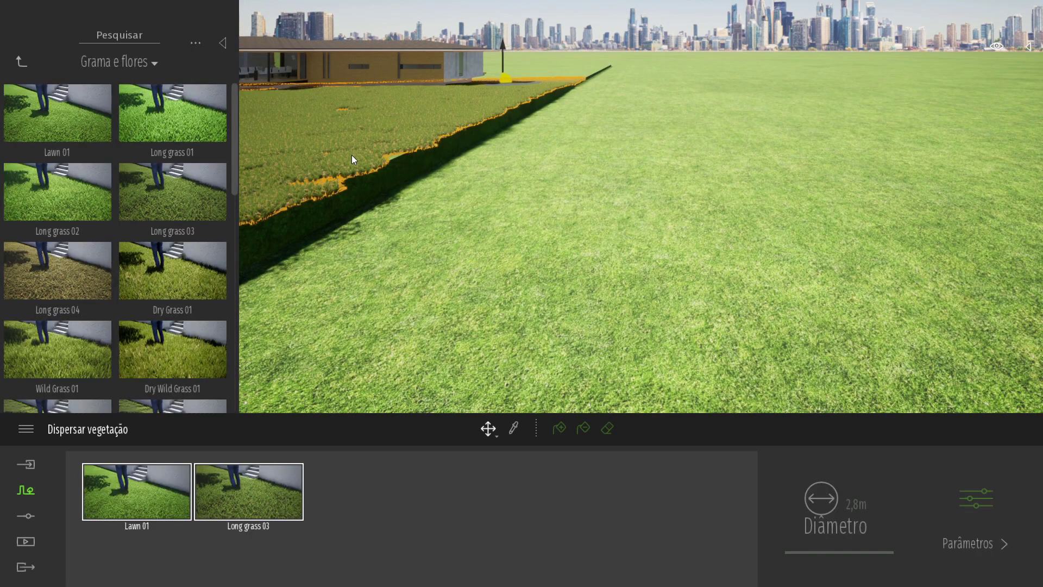
Step: Start a vegetation painting with the Lawn 01 grass for the flat landscape beside the lot
left_click(560, 428)
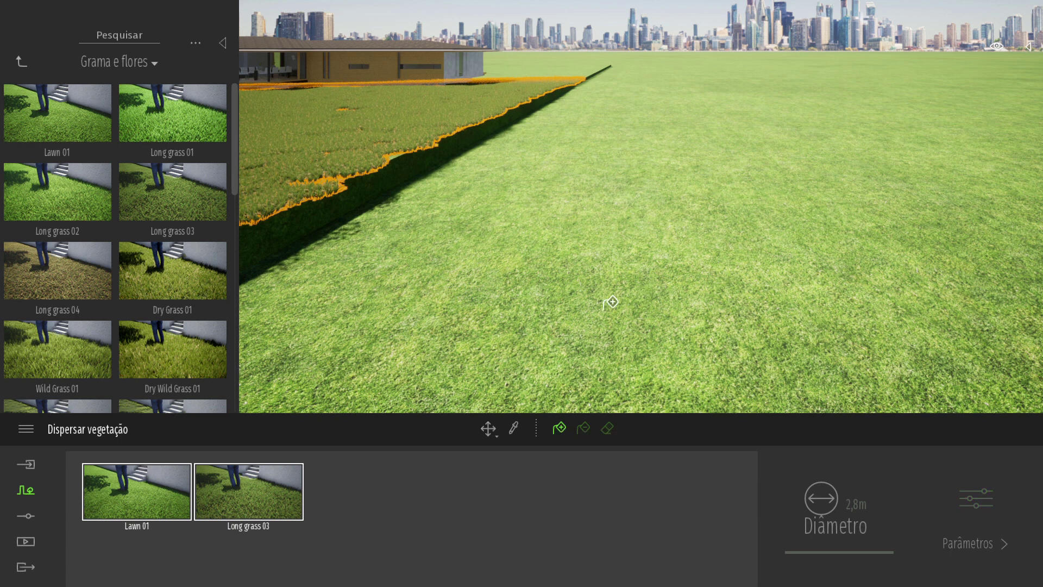
left_click(29, 491)
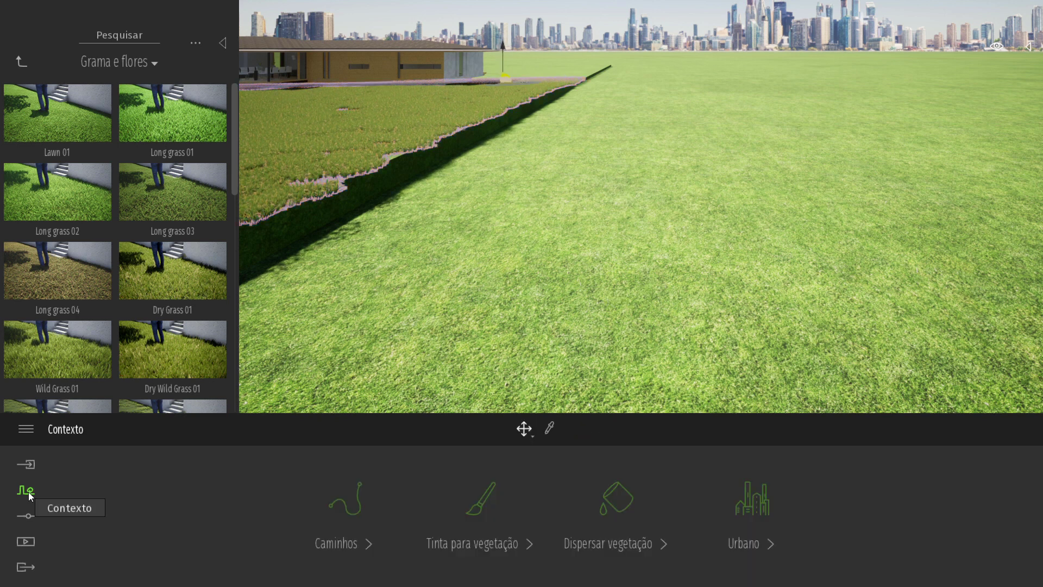
left_click(468, 499)
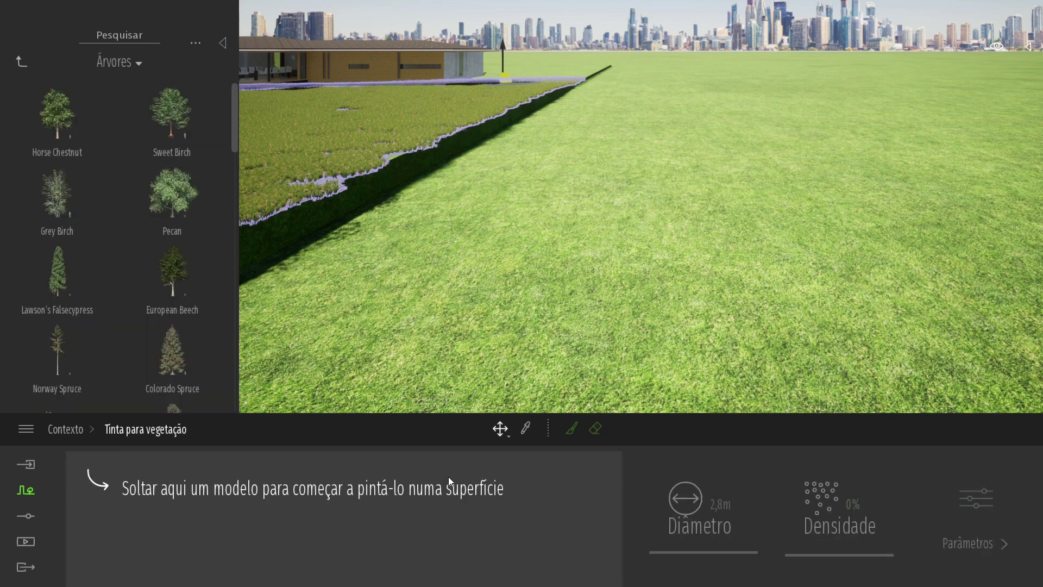
left_click(21, 61)
left_click_drag(184, 475, 177, 508)
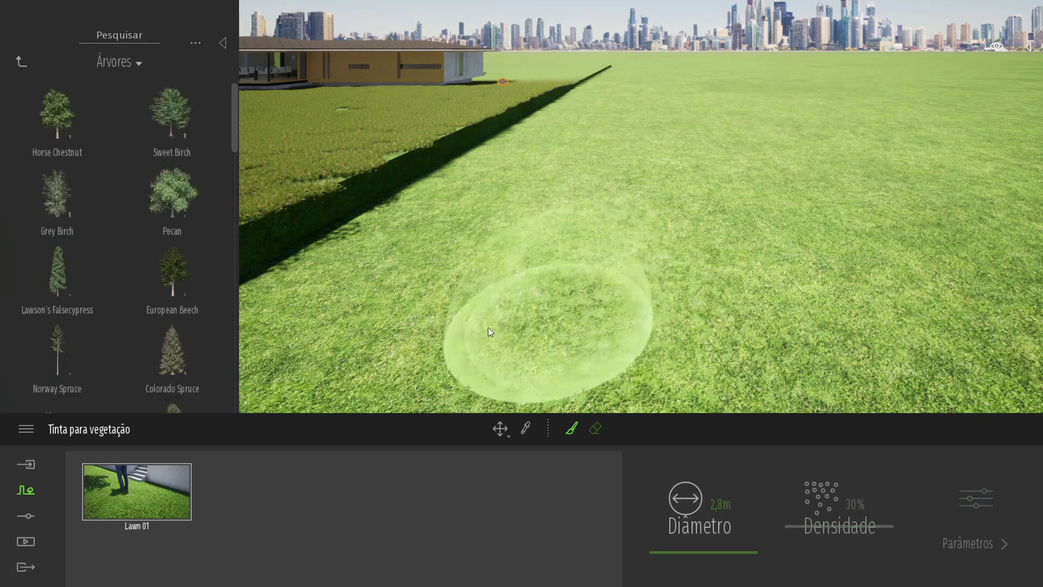
Step: Paint Lawn 01 grass onto the flat landscape at 100% density and try erasing part of it
key("q")
key("Escape")
left_click_drag(839, 525, 839, 459)
mouse_move(546, 221)
middle_mouse_down()
mouse_move(554, 142)
mouse_move(554, 263)
middle_mouse_up()
left_click(571, 428)
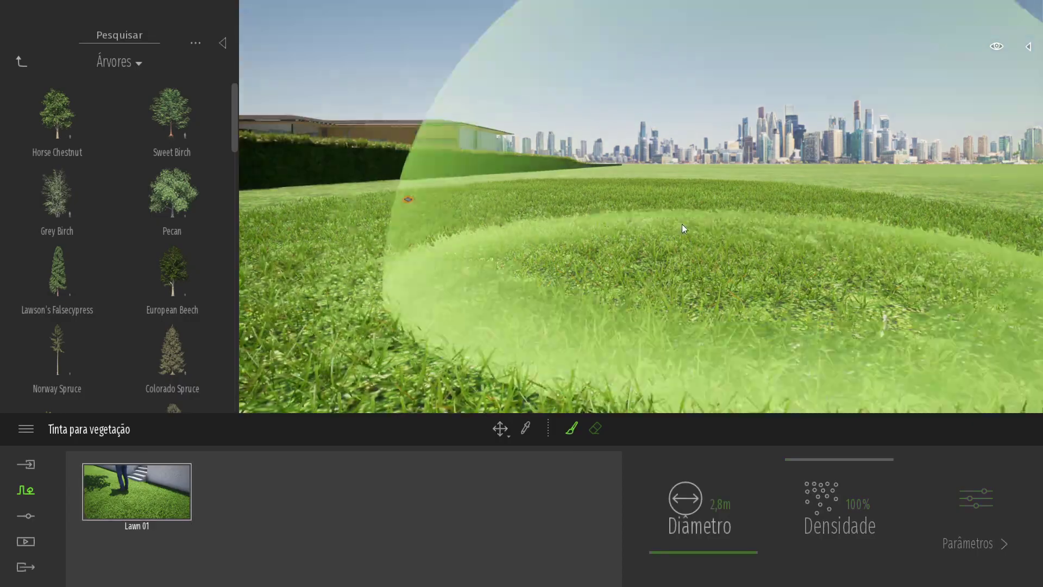
left_click(595, 428)
left_click_drag(598, 258, 524, 250)
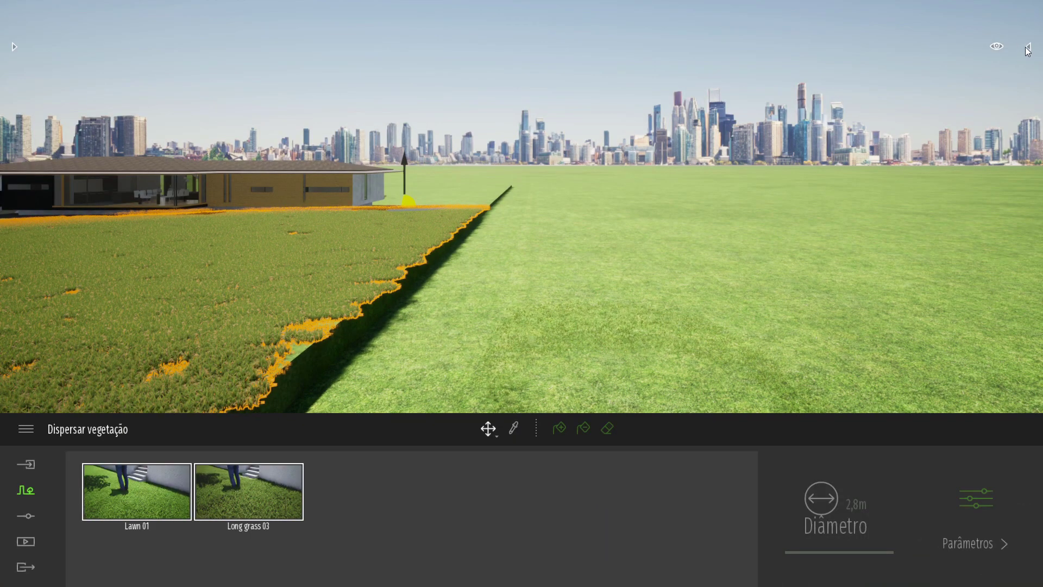
Step: Delete the scattered vegetation, the Flat landscape and the painted vegetation from the scene graph
left_click(1028, 48)
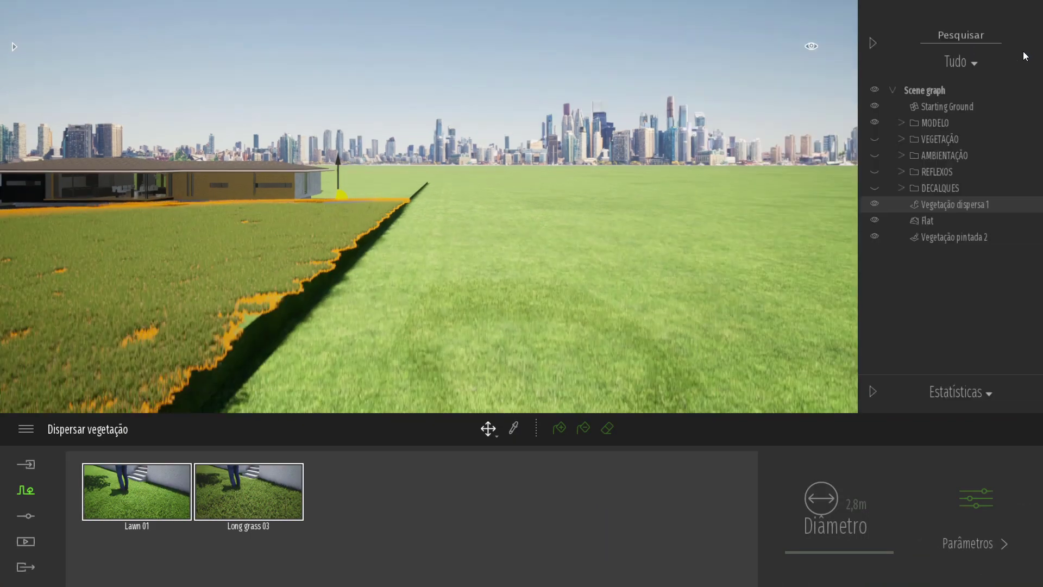
right_click(924, 205)
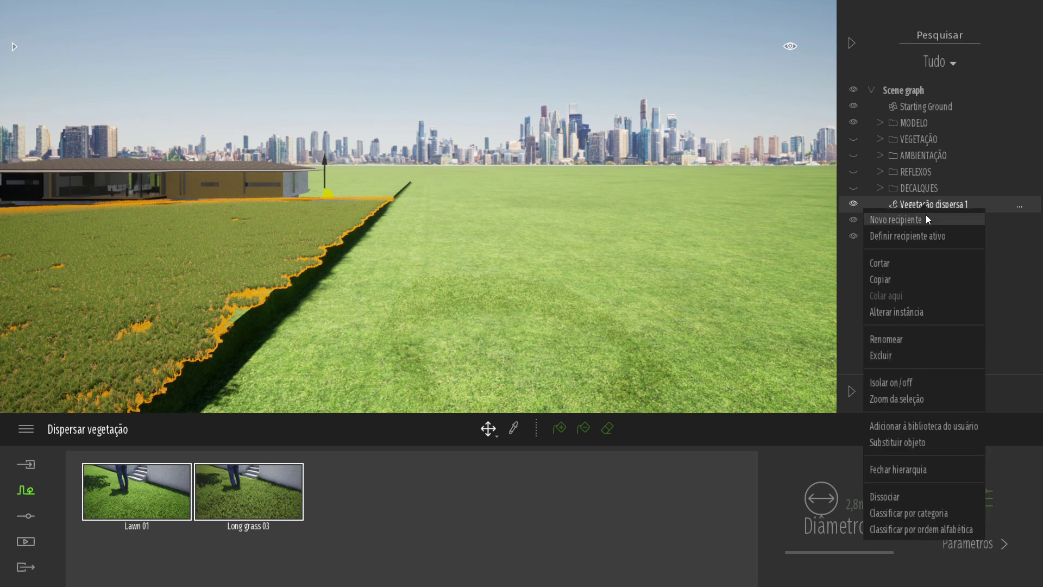
left_click(894, 354)
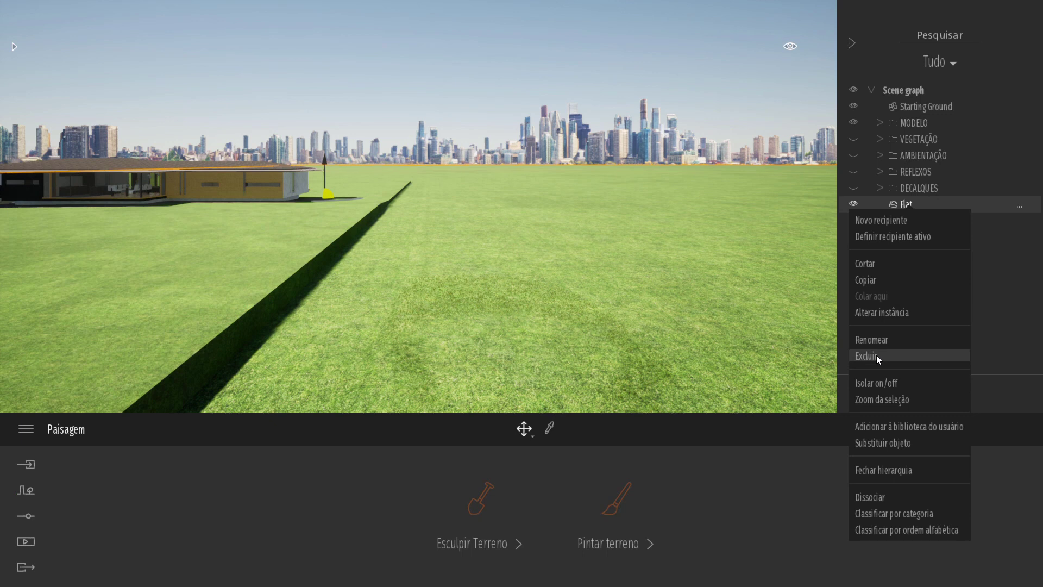
left_click(876, 354)
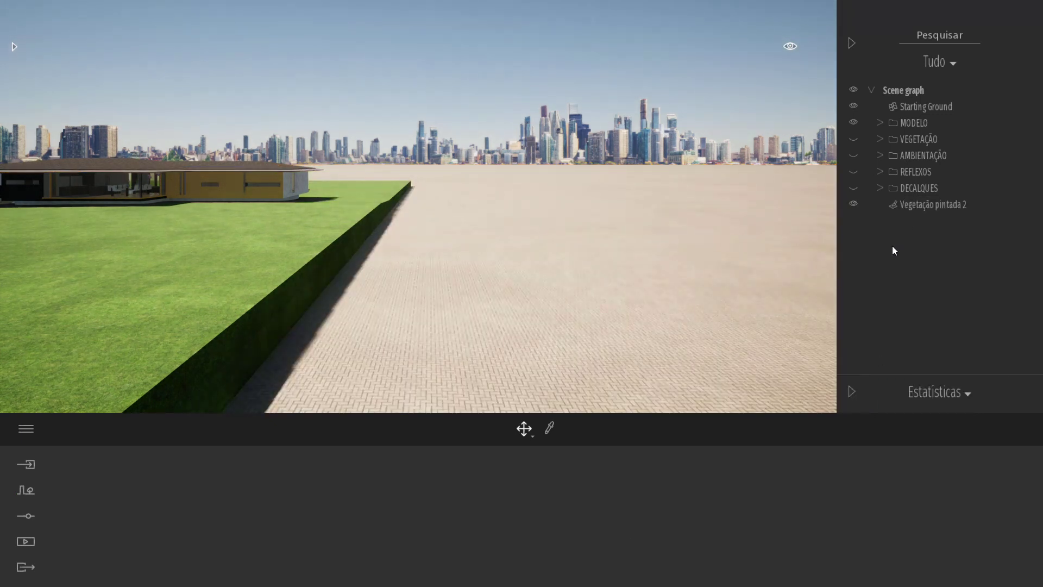
right_click(928, 207)
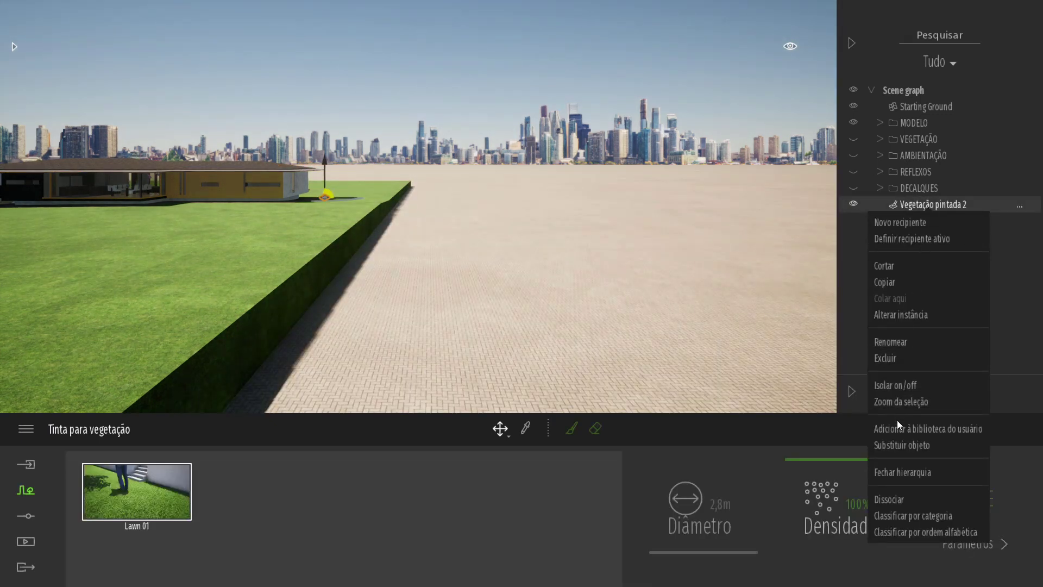
Step: Open the saved image view of the house and add Lawn 01 to a new vegetation scatter
left_click(25, 541)
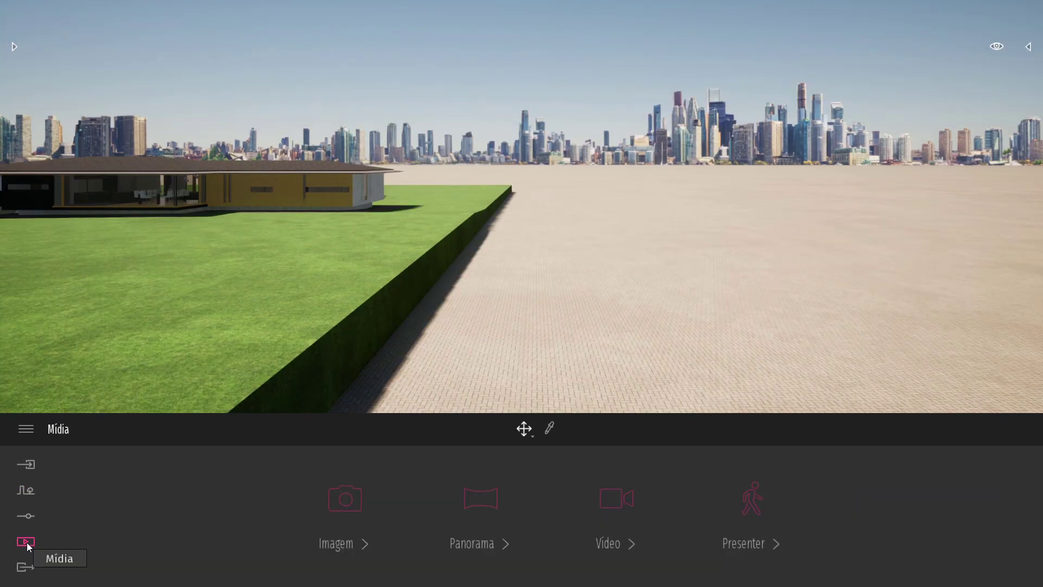
left_click(352, 501)
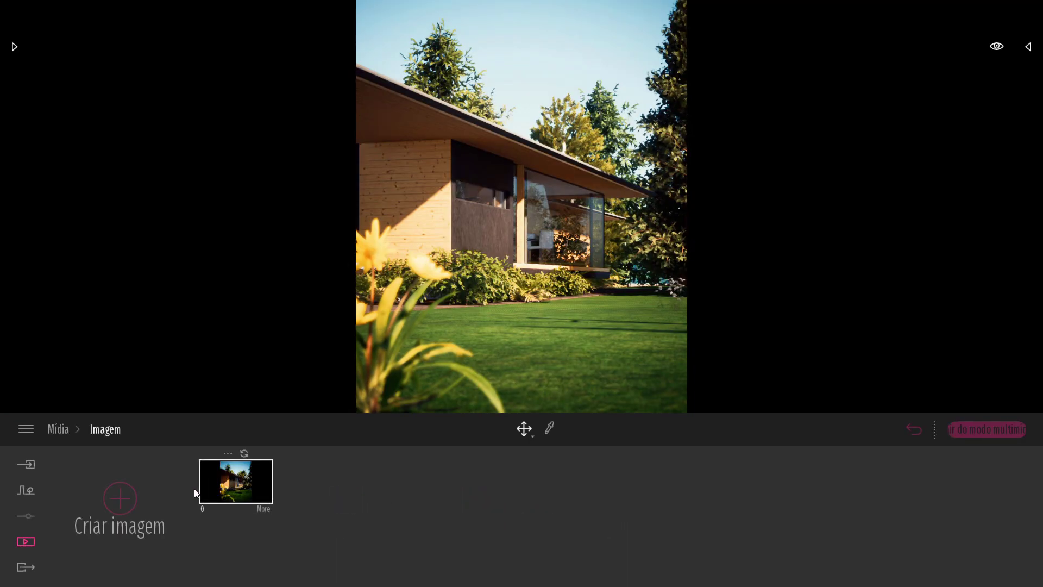
left_click(26, 491)
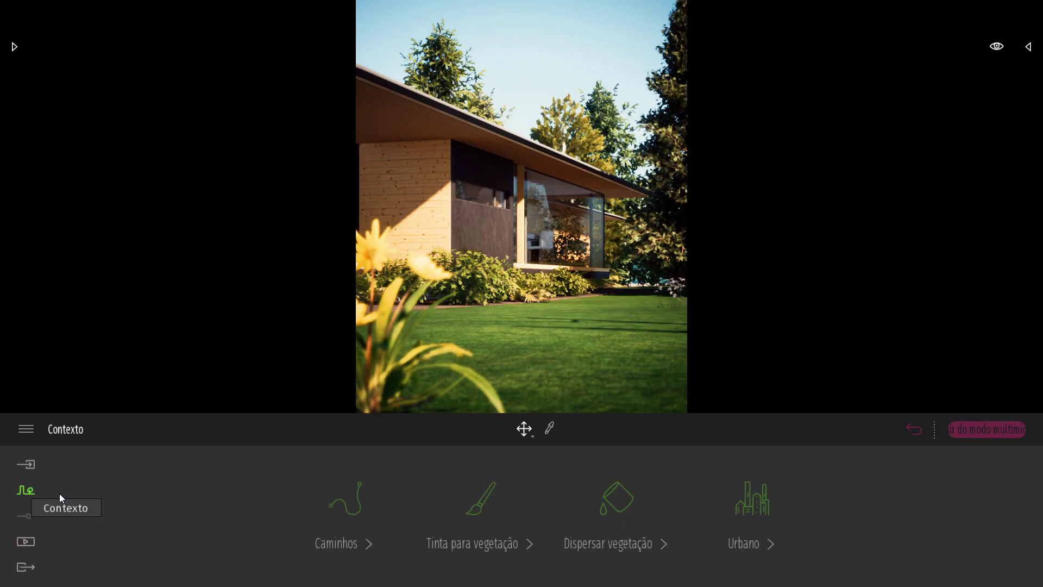
left_click(622, 507)
left_click(16, 47)
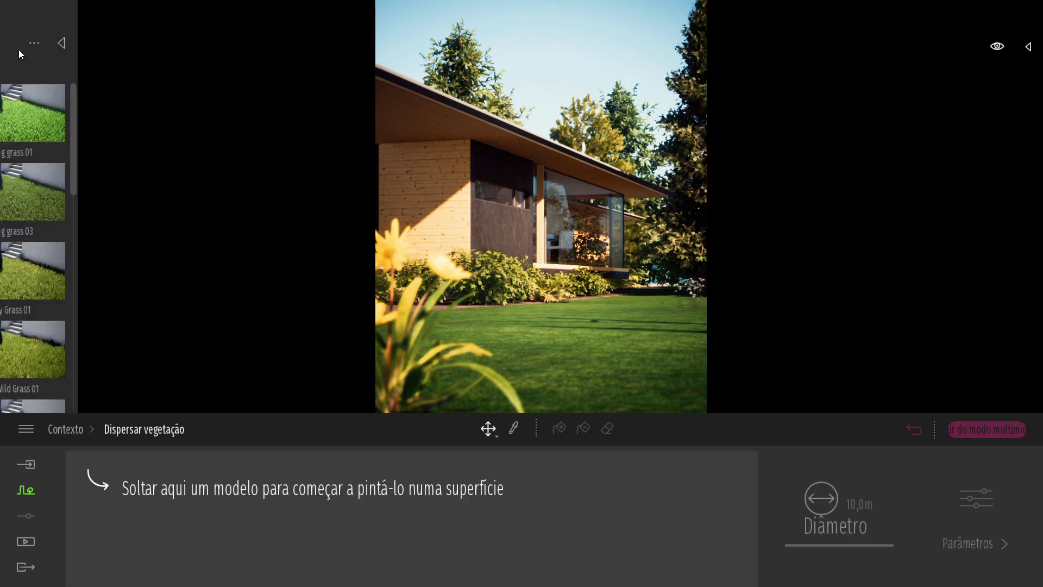
mouse_move(38, 119)
left_click_drag(47, 113, 136, 504)
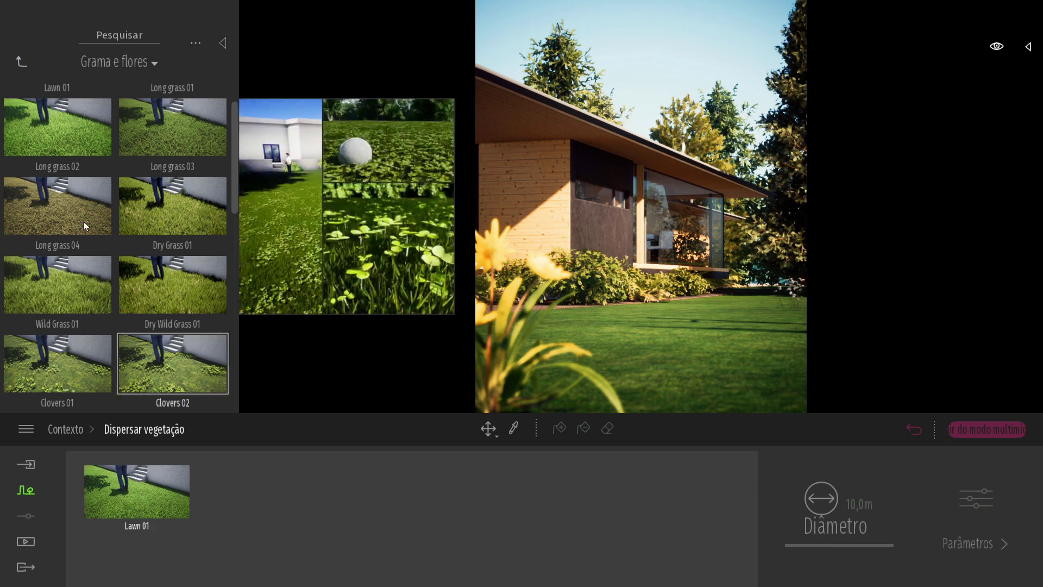
left_click_drag(65, 140, 241, 493)
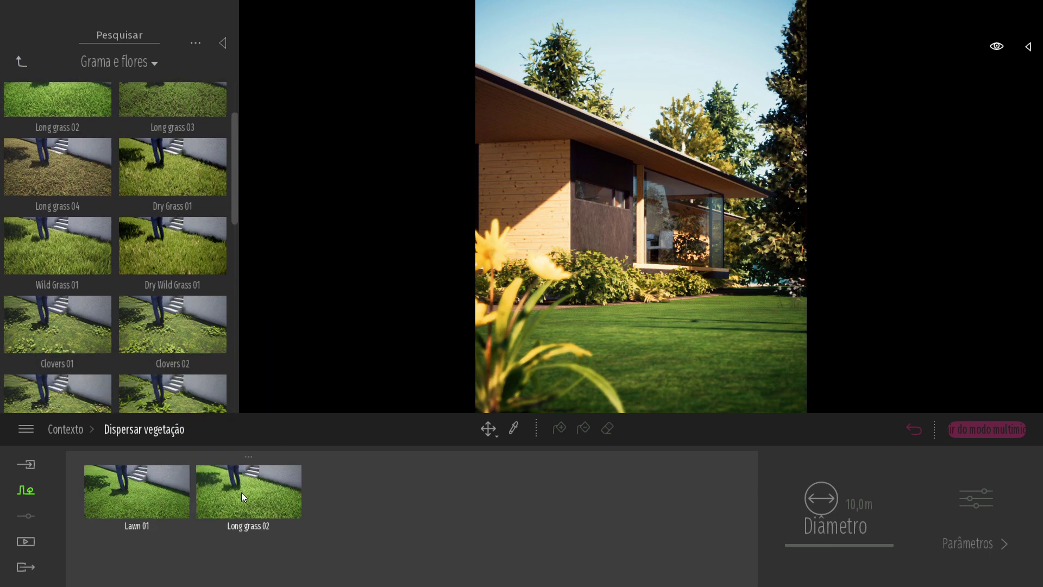
left_click(253, 472)
key("Delete")
Step: Add a second Lawn 01 to the scatter and scatter both grasses over the lawn in front of the house
scroll(65, 122, "up", 3)
left_click_drag(65, 122, 203, 496)
left_click(164, 494)
left_click(221, 491, "ctrl")
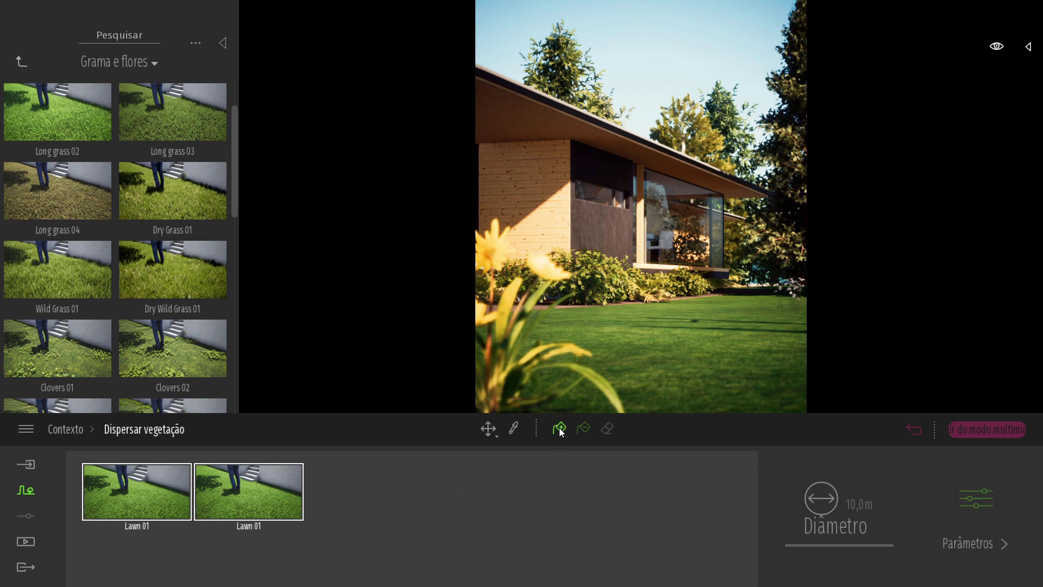
left_click(704, 343)
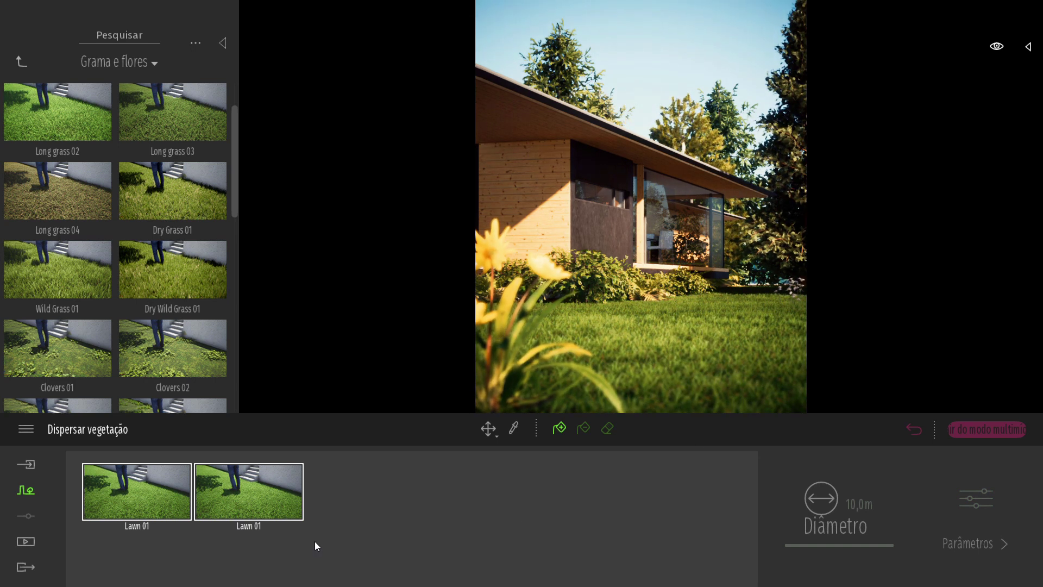
Step: Set the first Lawn 01's growth type to Uniforme and its size to 42%
left_click(132, 497)
mouse_move(171, 104)
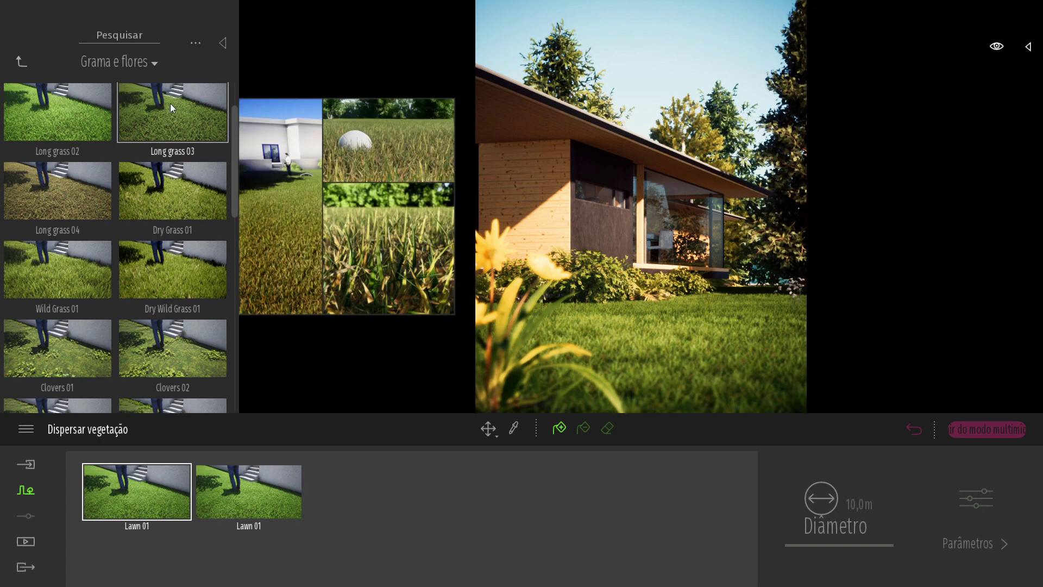
left_click(222, 44)
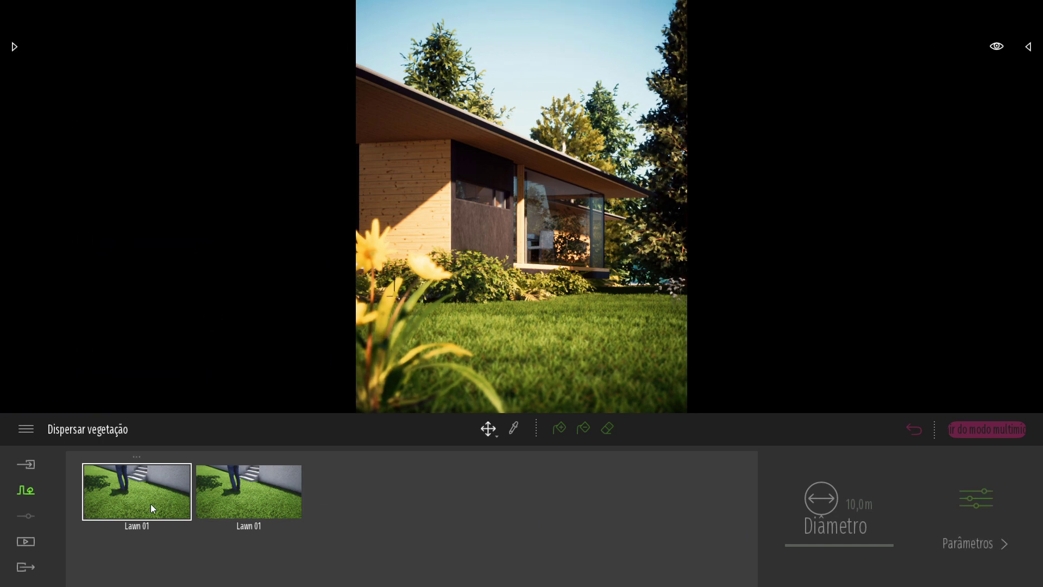
left_click(973, 498)
left_click(321, 572)
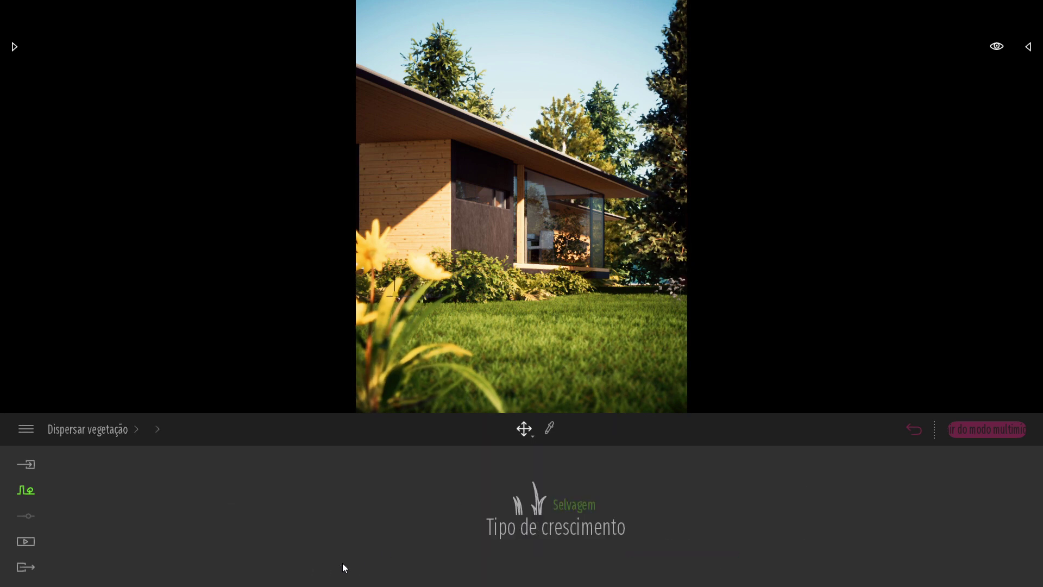
left_click(571, 508)
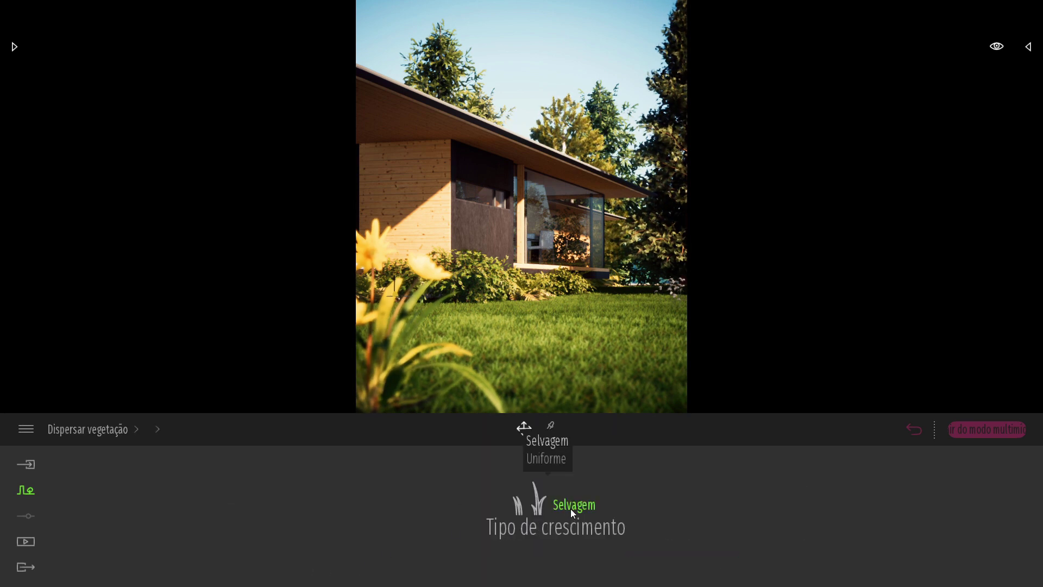
left_click(552, 463)
left_click(155, 430)
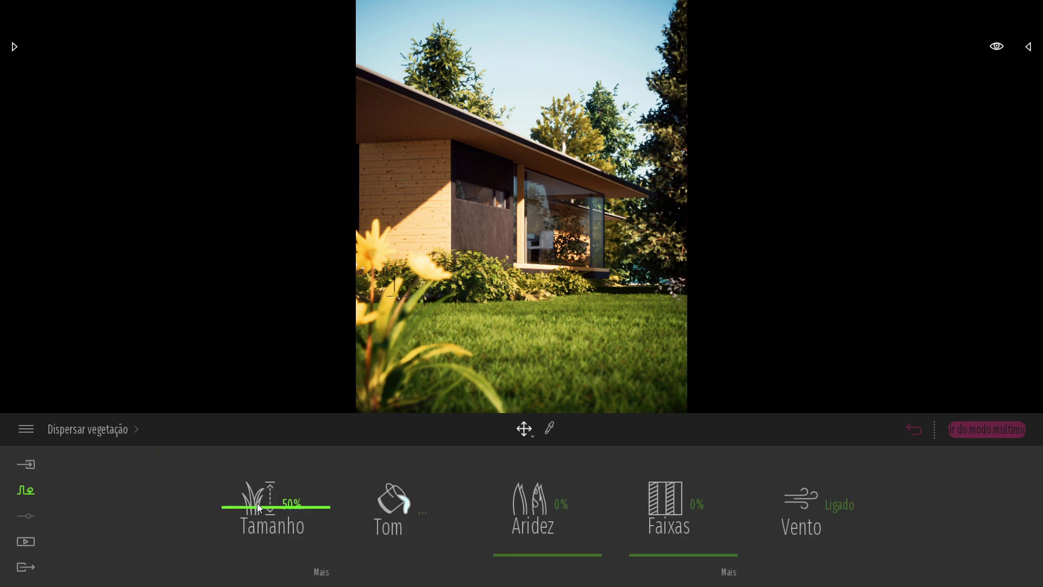
left_click_drag(256, 503, 257, 515)
Step: Darken the first Lawn 01's tint to grey-blue #667879 and set its aridity to 55%
left_click(393, 503)
left_click_drag(435, 171, 780, 80)
left_click_drag(828, 126, 836, 198)
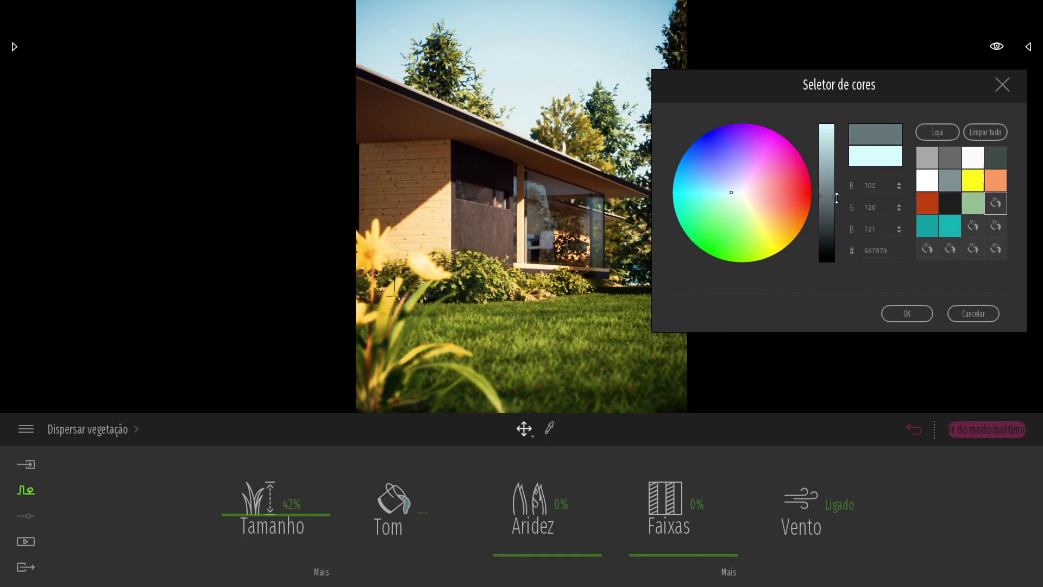
left_click(907, 314)
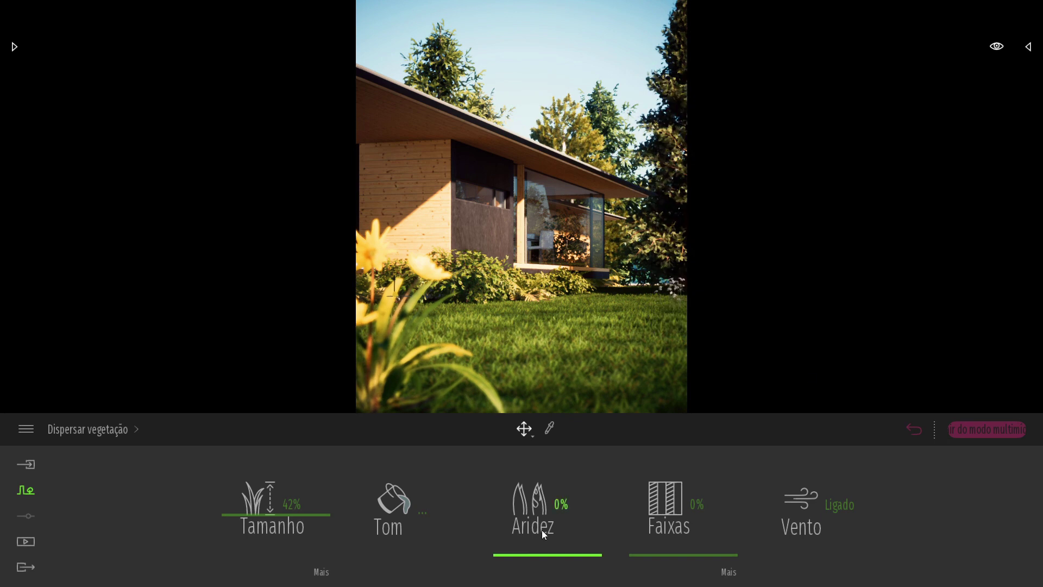
left_click_drag(524, 553, 533, 501)
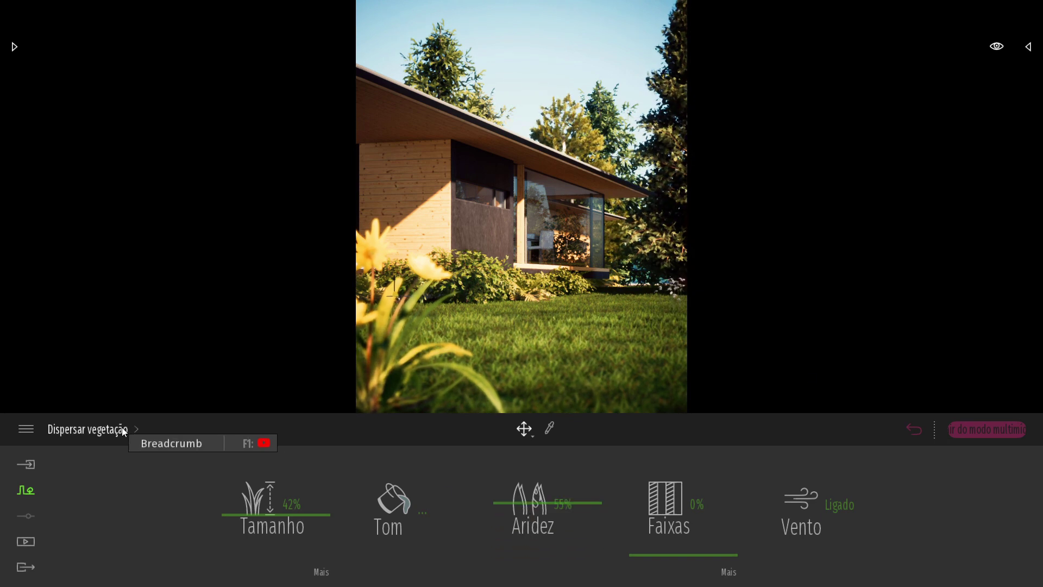
left_click(124, 432)
Step: Give the second Lawn 01 a size of 49%, a pale green tint and an aridity of 77%
left_click(242, 488)
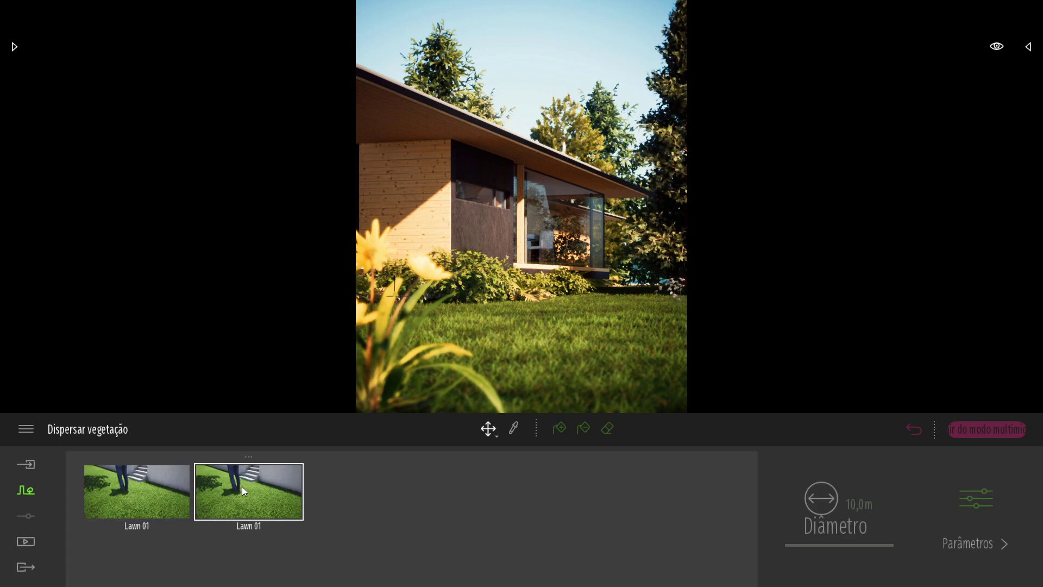
left_click(946, 545)
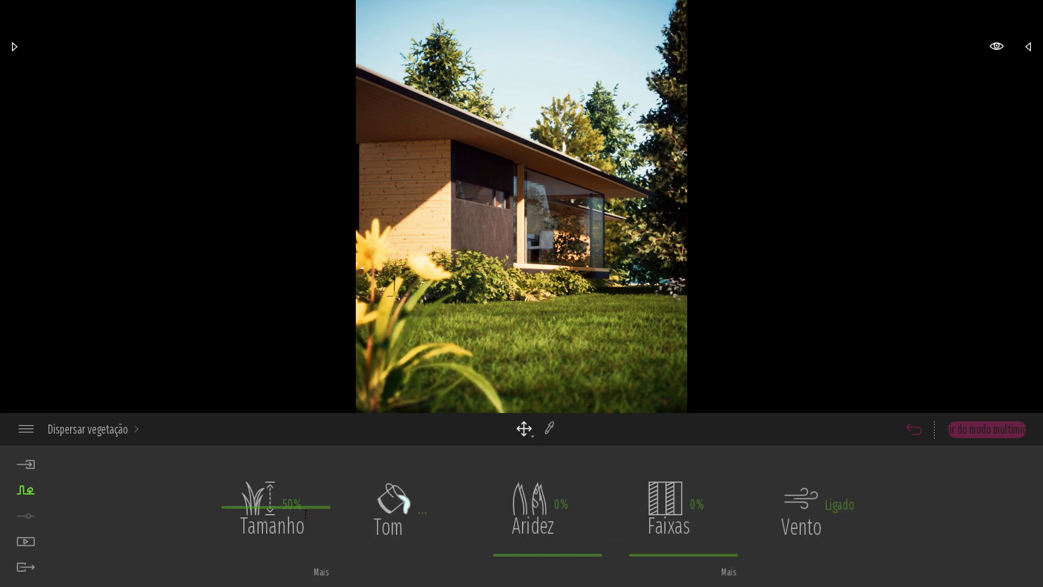
left_click(392, 499)
left_click(327, 224)
left_click(326, 212)
left_click(348, 211)
left_click_drag(202, 162, 202, 136)
left_click(282, 320)
left_click_drag(515, 554, 515, 482)
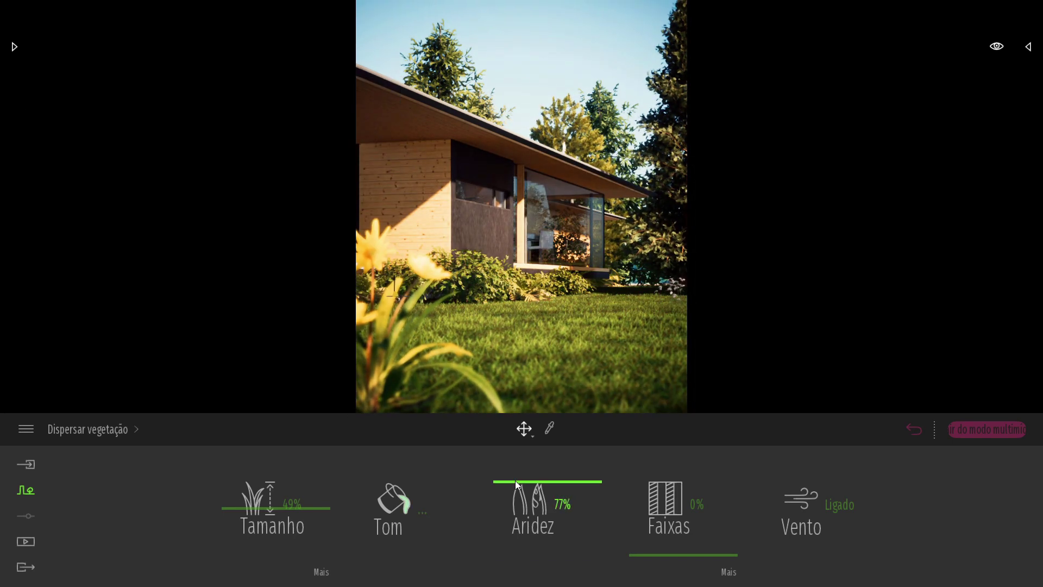
left_click(137, 430)
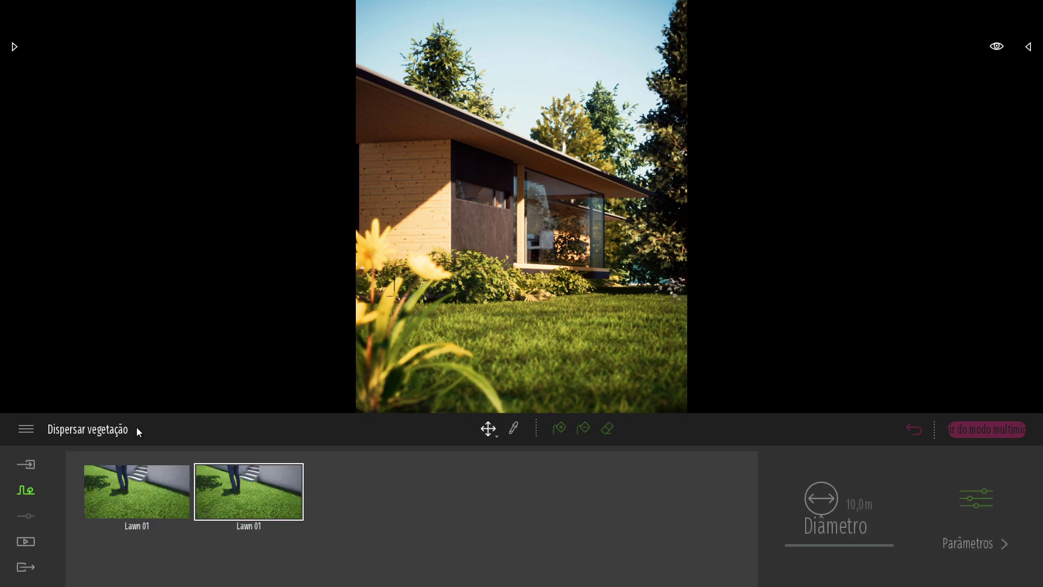
Step: Add Clovers 02 to the vegetation scatter and scatter it over the same lawn
left_click(15, 46)
mouse_move(142, 292)
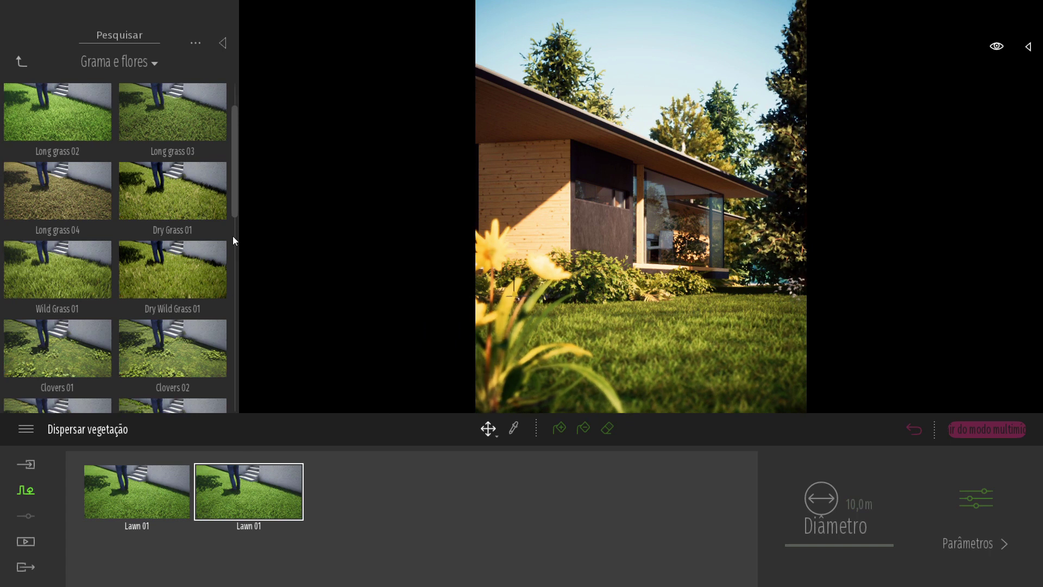
scroll(232, 236, "down", 5)
scroll(180, 313, "up", 5)
left_click_drag(172, 248, 386, 502)
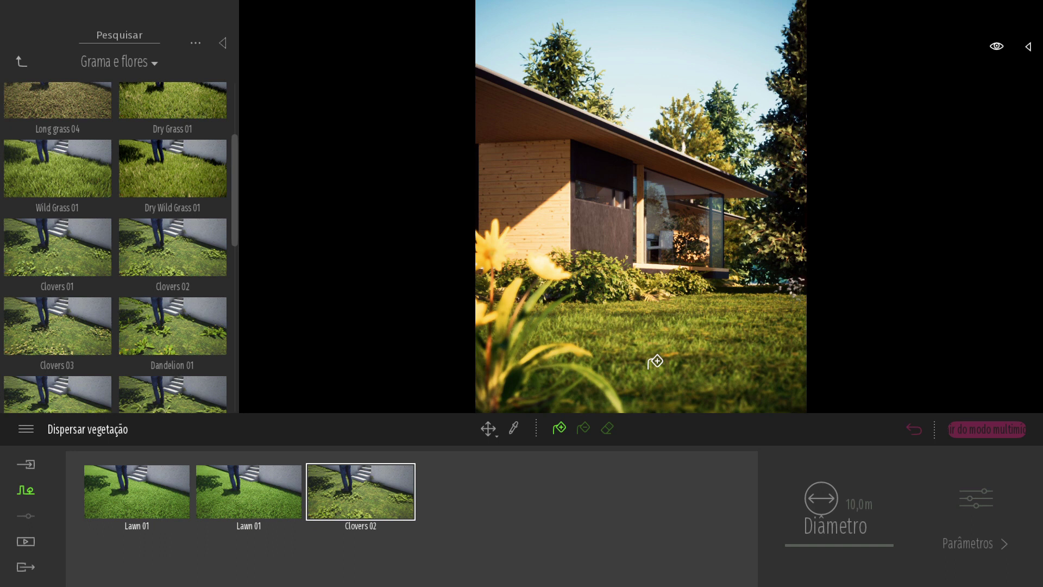
key("Escape")
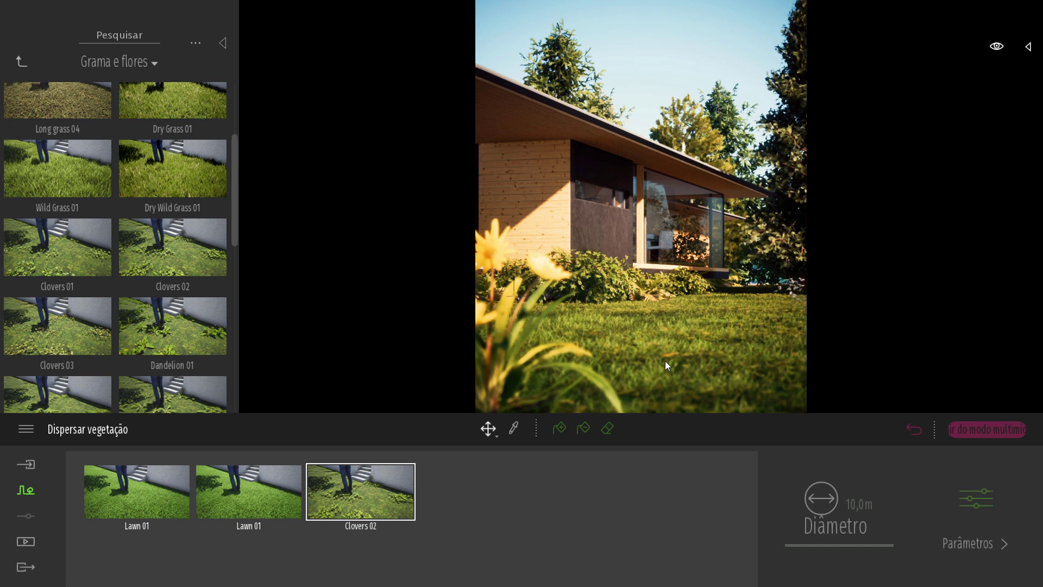
Step: Replace the ground material under the lawn with Grass 5 from the natural soil materials and set its scale to 7,65
key("t")
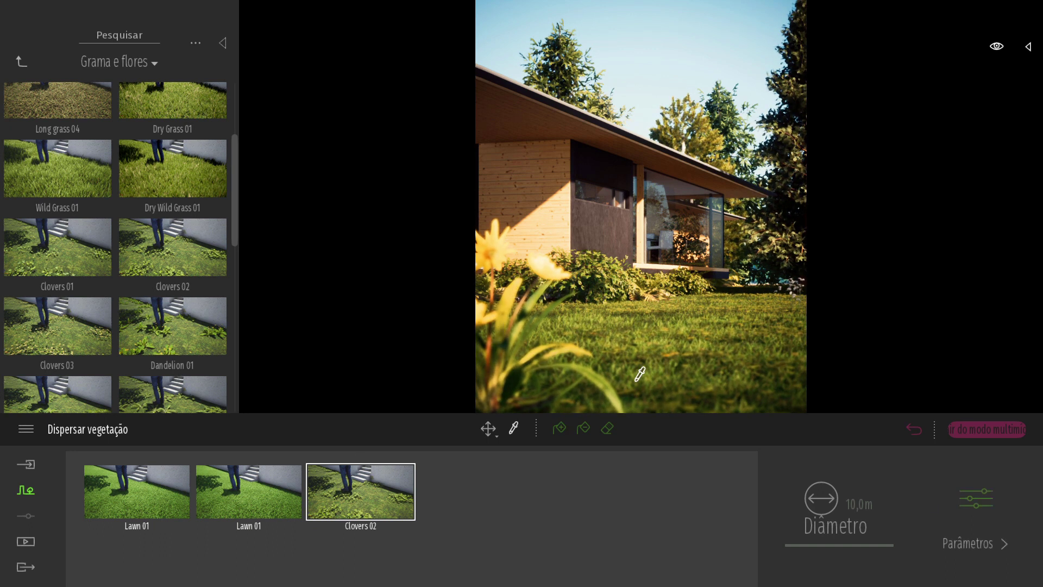
left_click(690, 356)
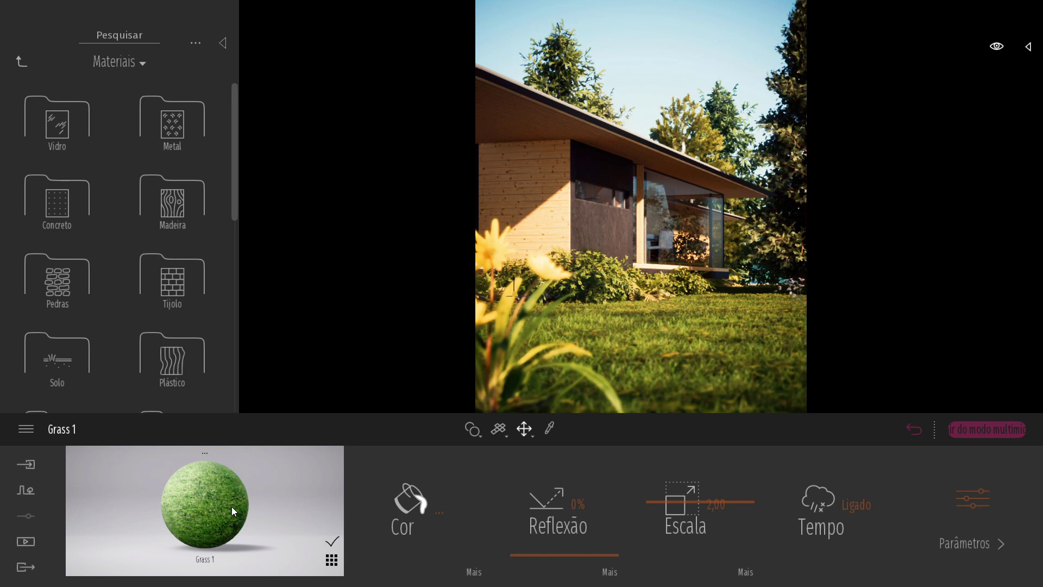
left_click(21, 62)
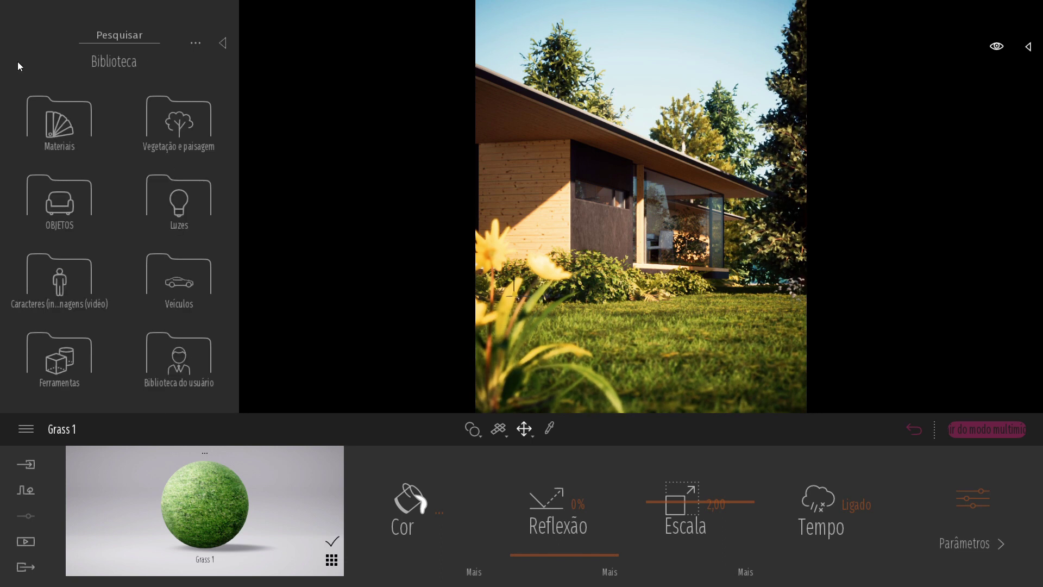
left_click(60, 121)
left_click(61, 356)
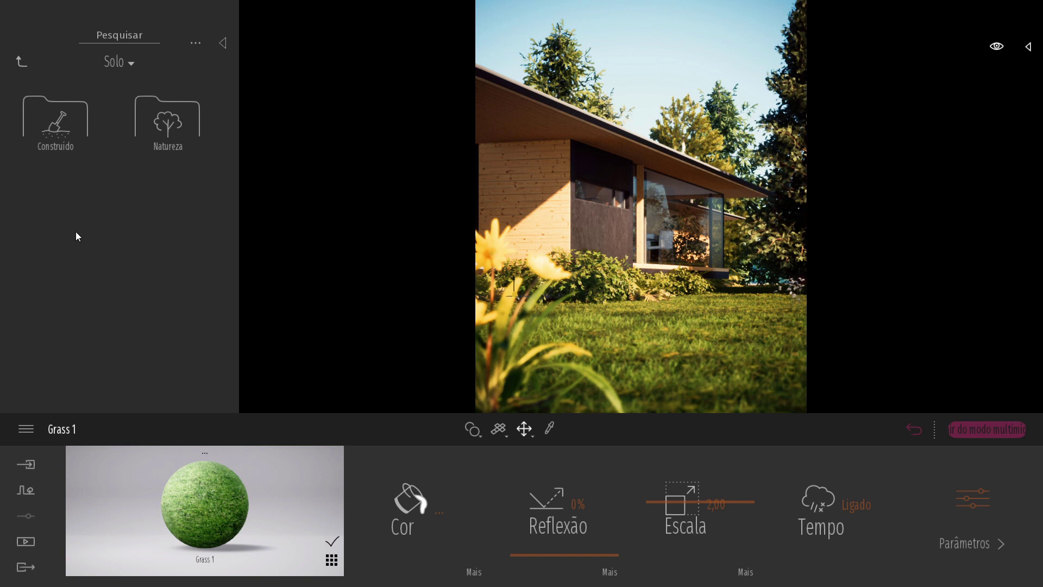
left_click(164, 125)
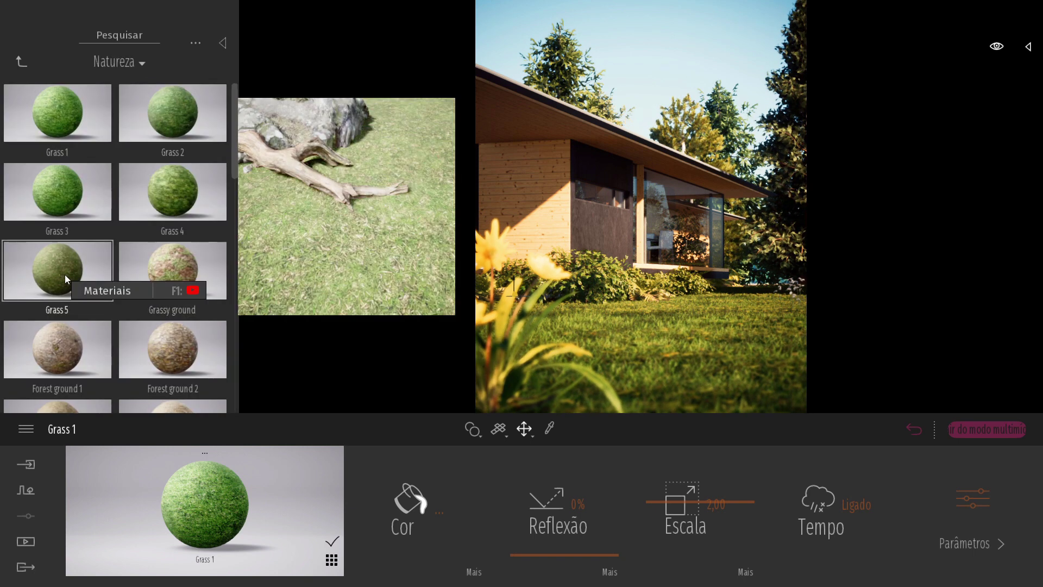
left_click_drag(63, 264, 209, 506)
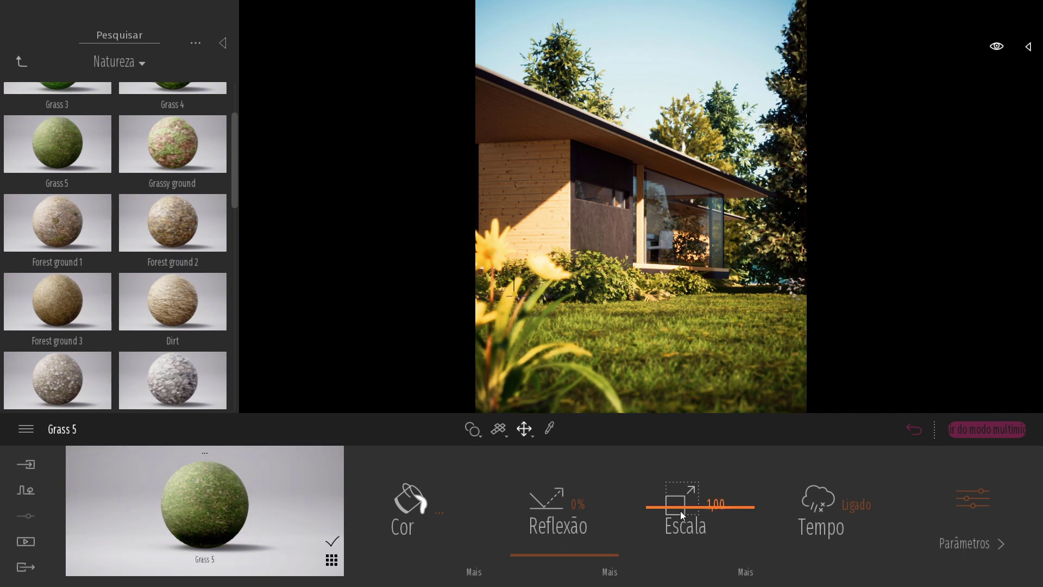
left_click_drag(678, 507, 673, 470)
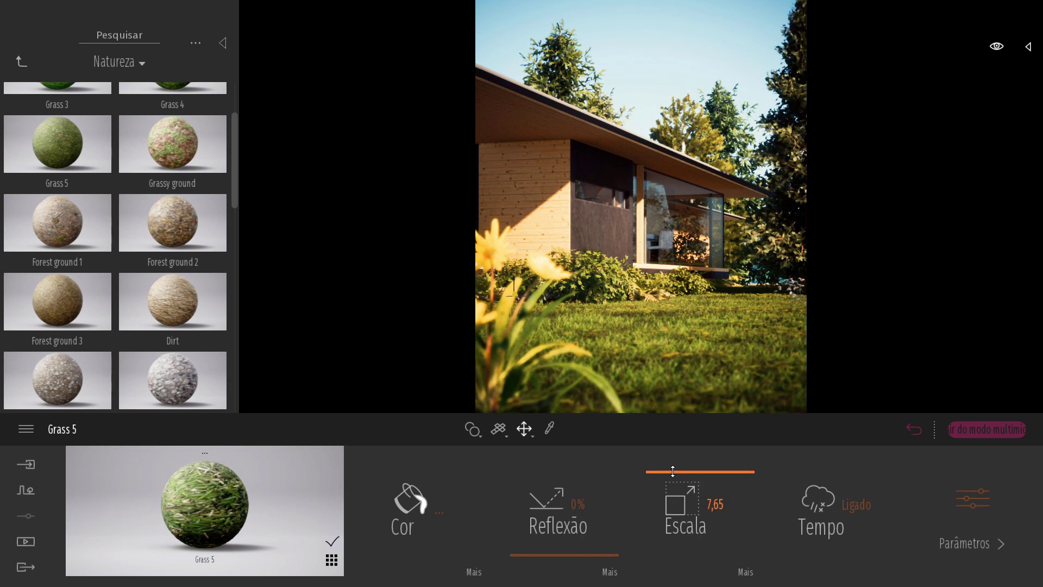
Step: Clear the second Lawn 01's scatter from the lawn and refill the surface with it
left_click(662, 376)
left_click(249, 481)
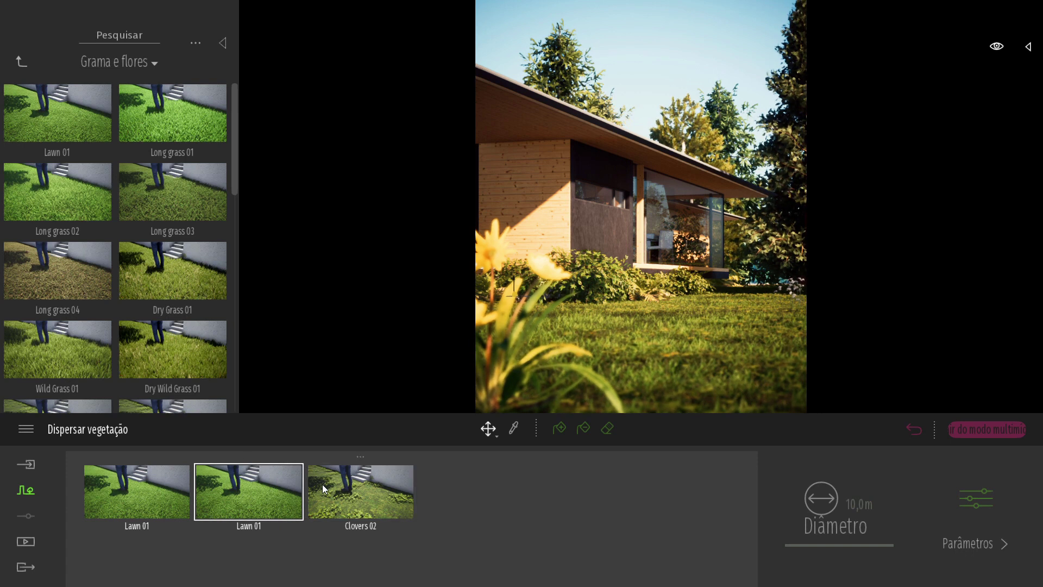
left_click(584, 429)
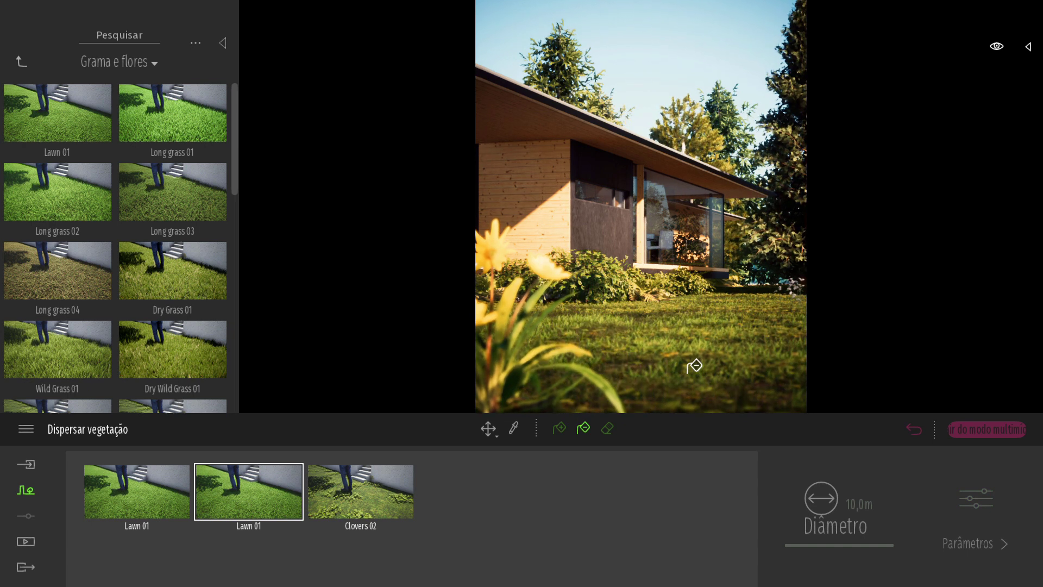
left_click(559, 428)
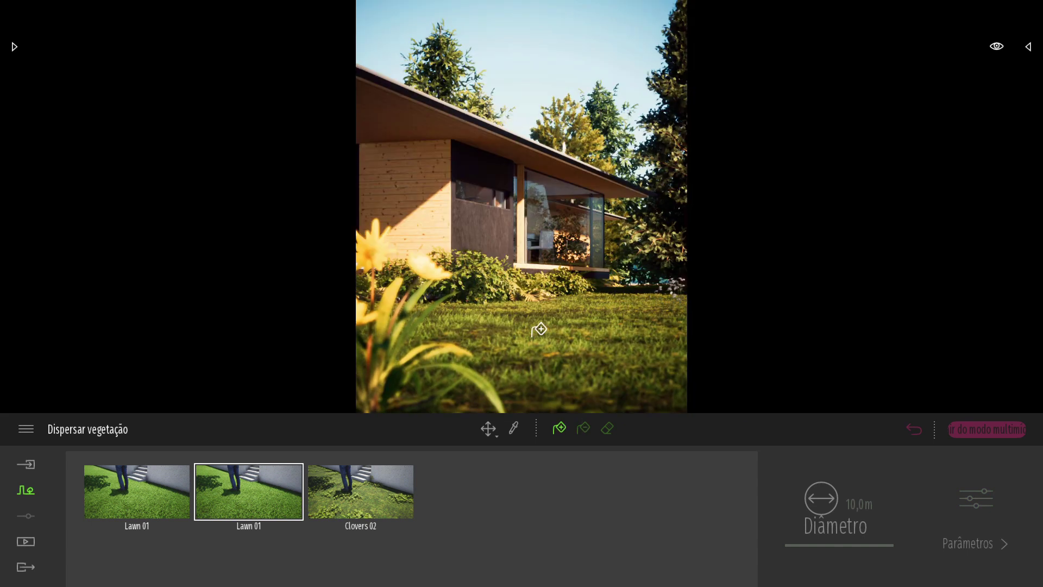
Step: Sample the Grass 5 ground material beneath the lawn again and readjust its texture scale
key("t")
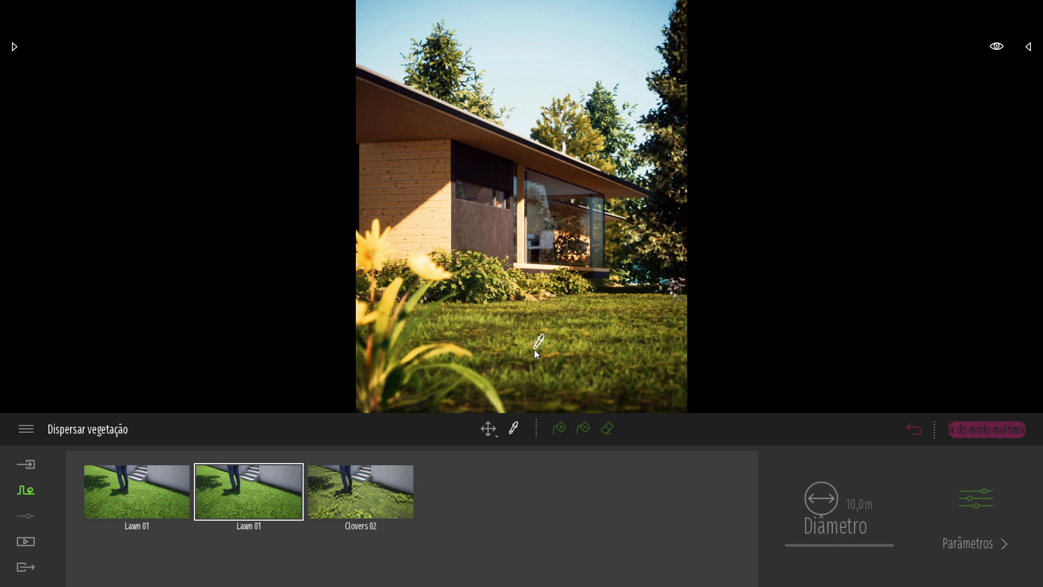
left_click(536, 352)
left_click_drag(684, 474, 695, 572)
left_click_drag(690, 527, 687, 490)
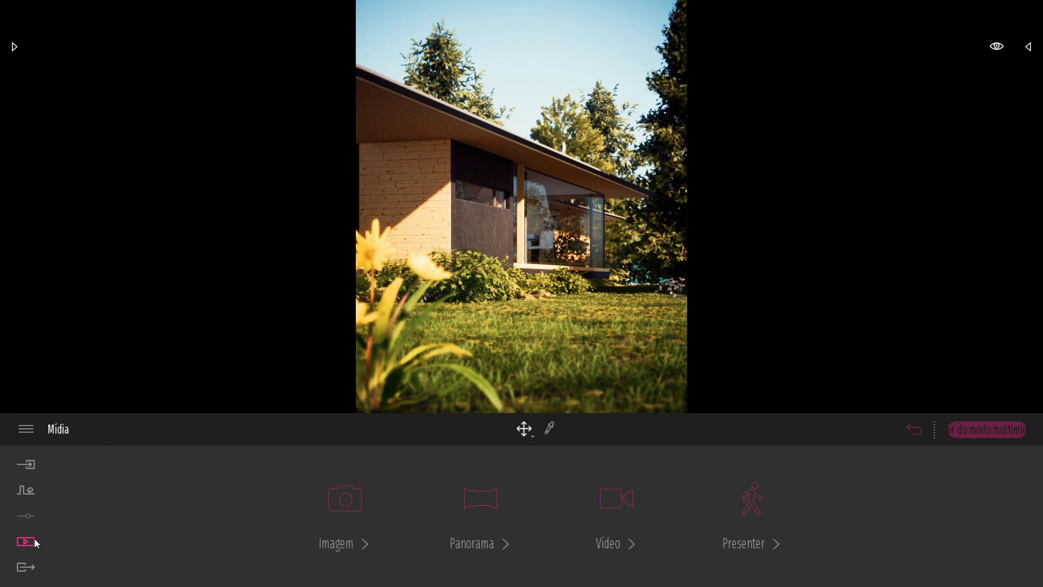
Step: Open the GRAMA REALISTA image's settings and review its location, time of day, month and orientation
left_click(354, 501)
mouse_move(203, 456)
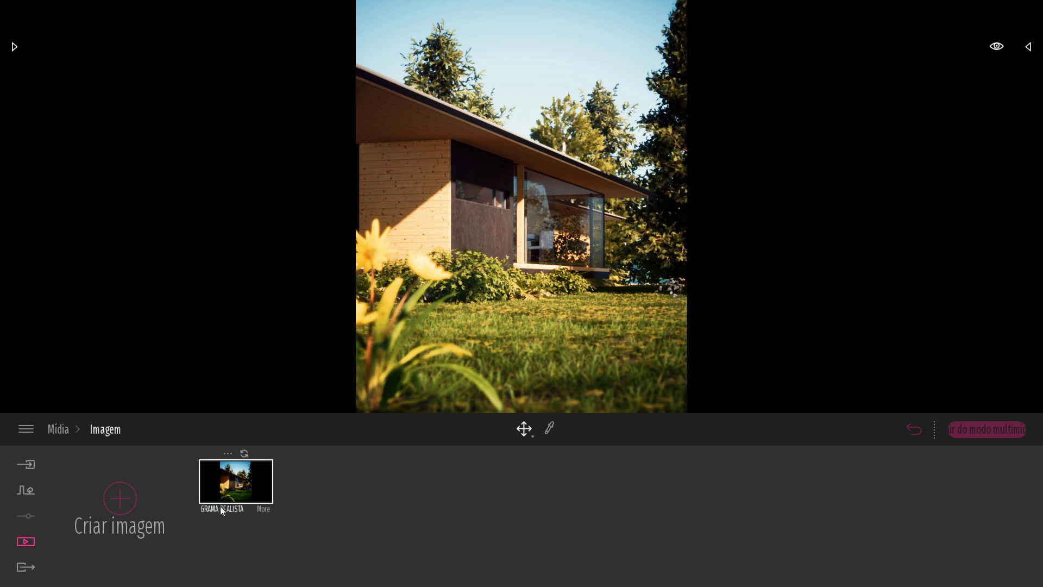
left_click(262, 508)
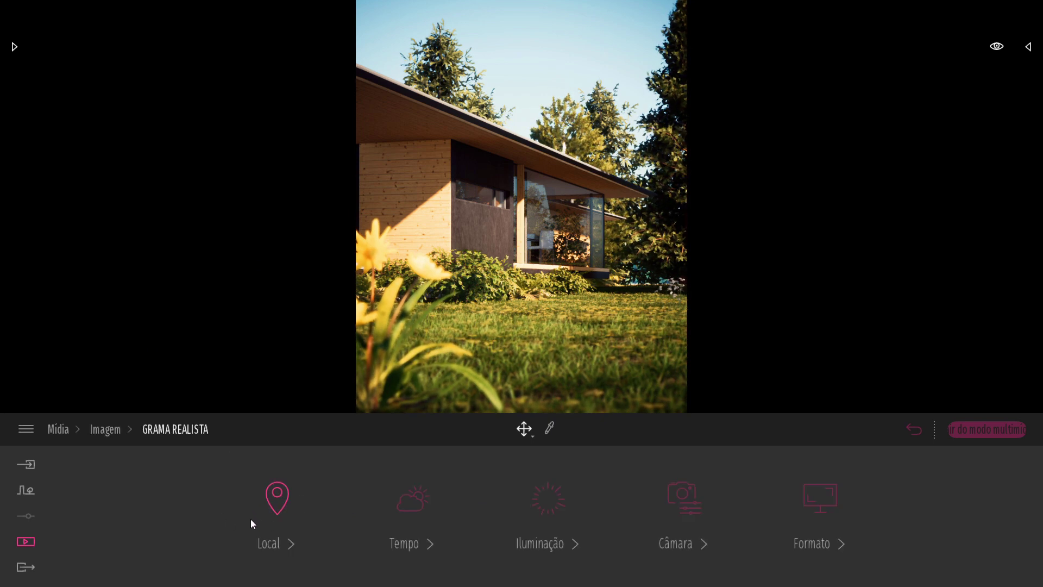
left_click(283, 505)
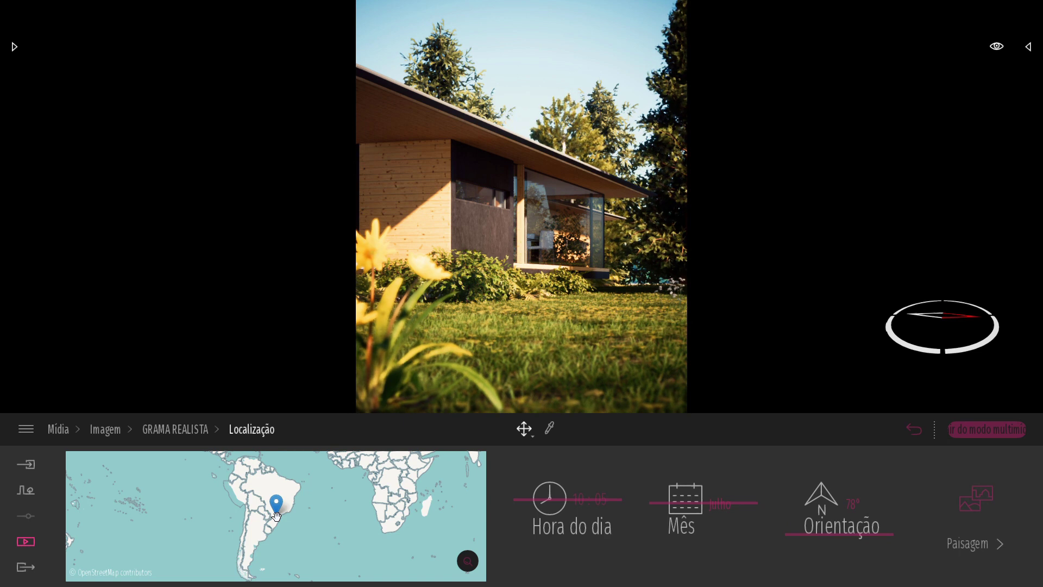
Step: Review the GRAMA REALISTA image's weather, season and growth settings along with its wind, smog and particle effects
left_click(175, 429)
mouse_move(90, 488)
left_mouse_down()
mouse_move(201, 484)
mouse_move(81, 488)
left_mouse_up()
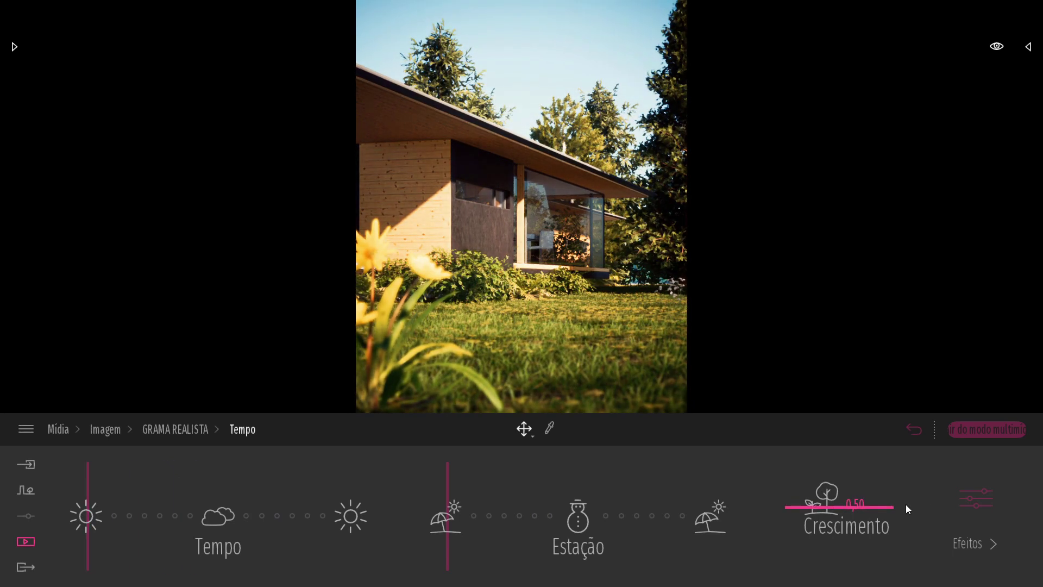
left_click(975, 501)
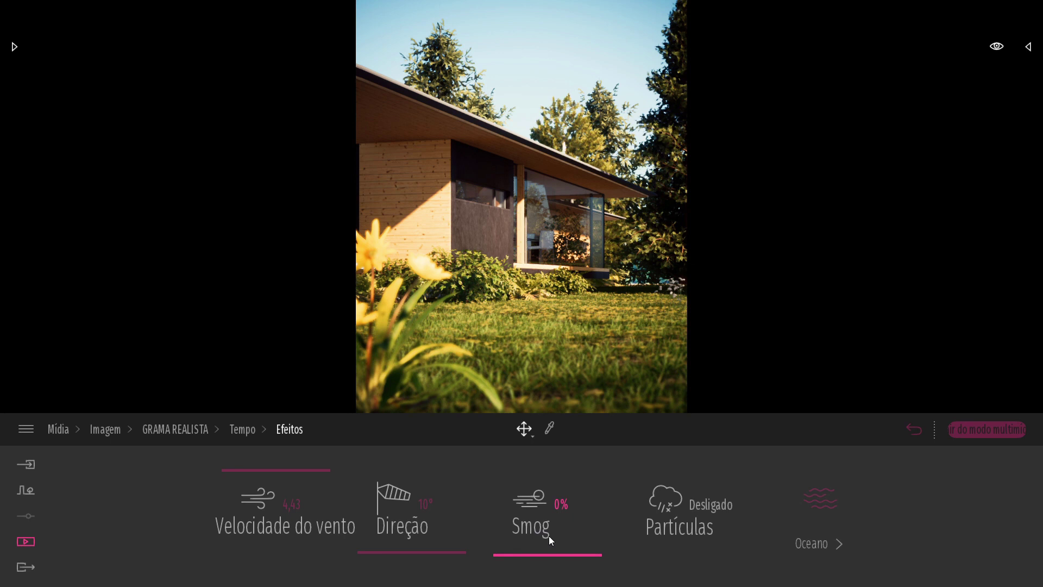
left_click(248, 431)
left_click(195, 431)
Step: Examine the image's lighting settings, including exposure, white balance, GI, shadow distance, shadow bias, and the sun reflection and ambient parameters
left_click(539, 505)
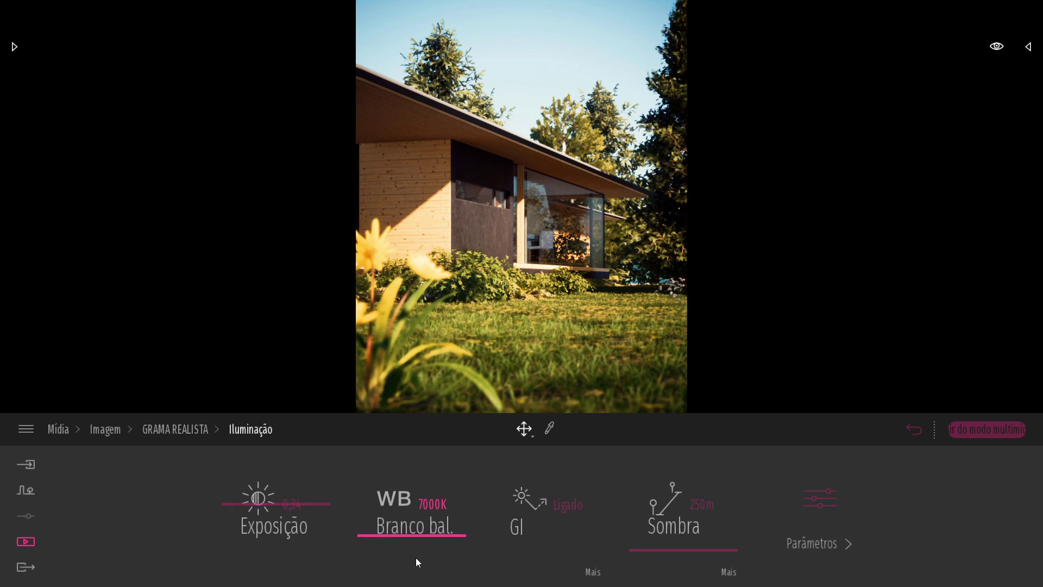
left_click(549, 506)
left_click(549, 507)
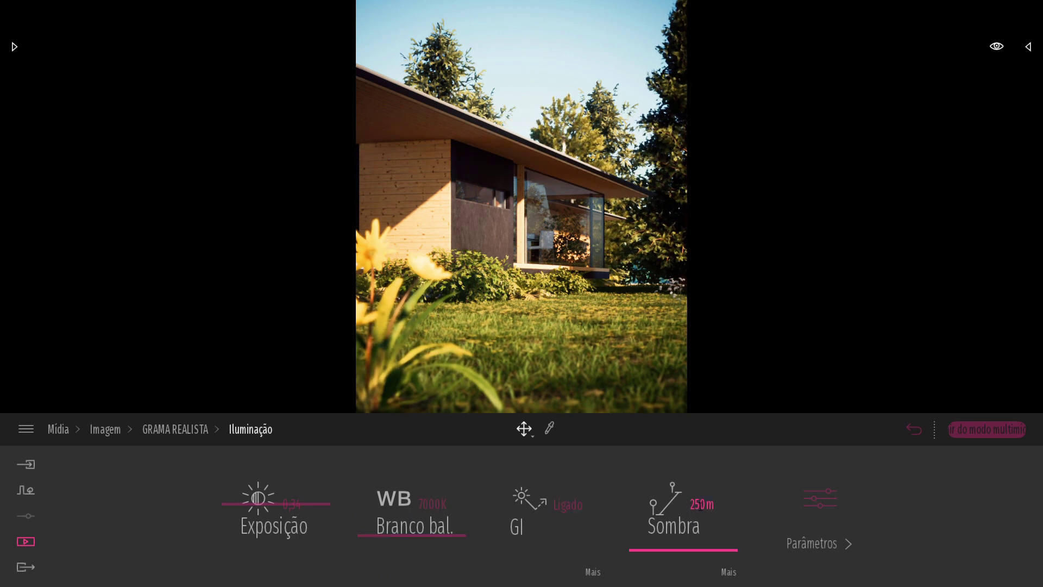
left_click(700, 505)
left_click(729, 571)
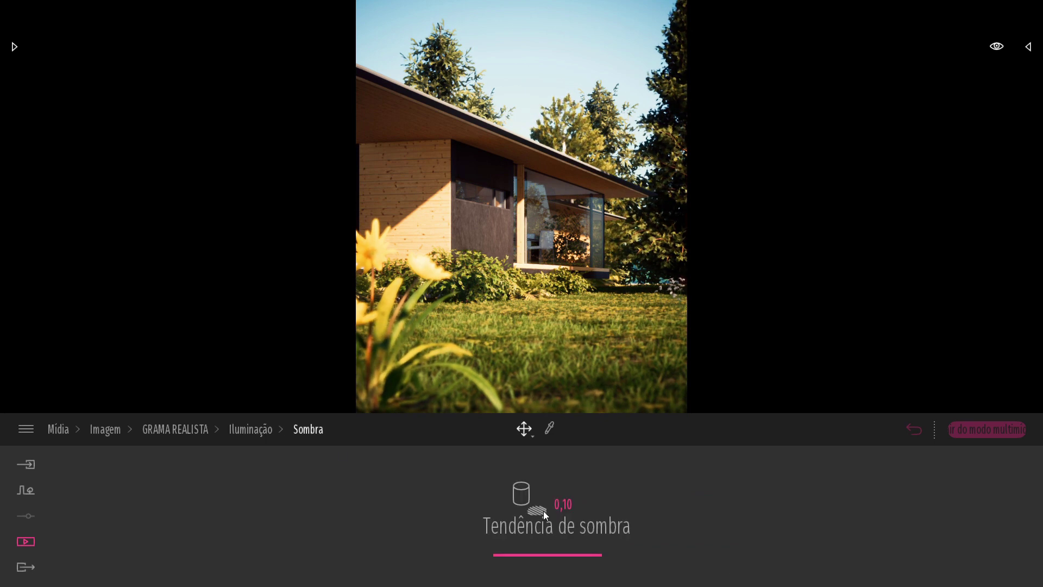
left_click(256, 429)
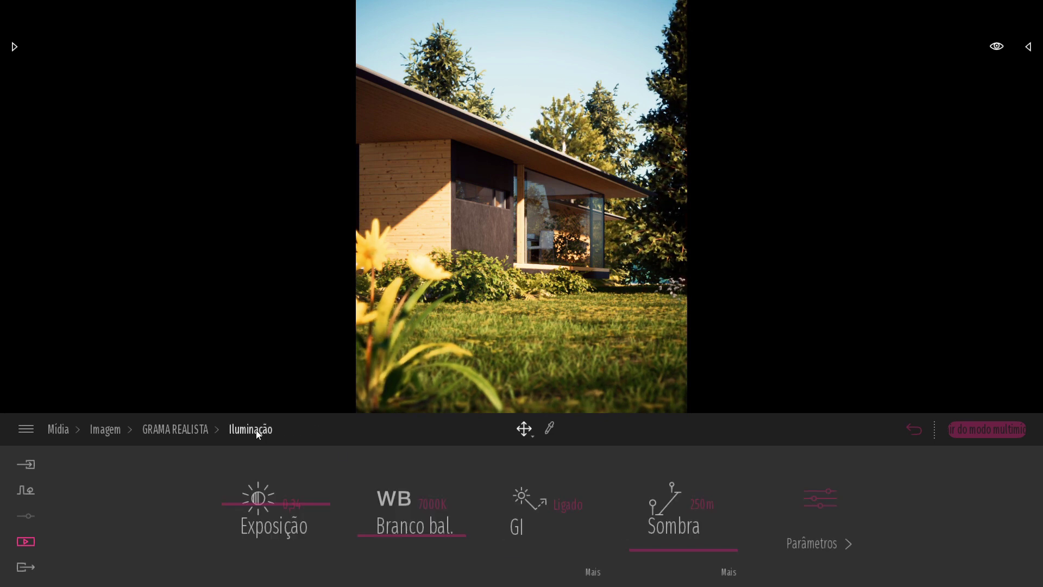
left_click(593, 574)
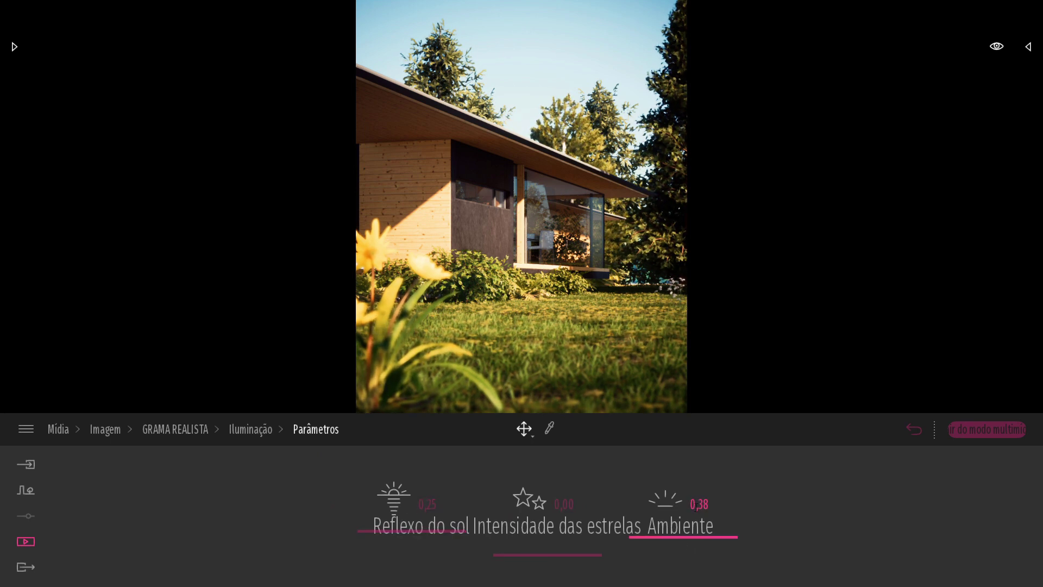
left_click(250, 430)
left_click(195, 429)
Step: Focus the camera's depth of field on the base of the house's large window
left_click(679, 500)
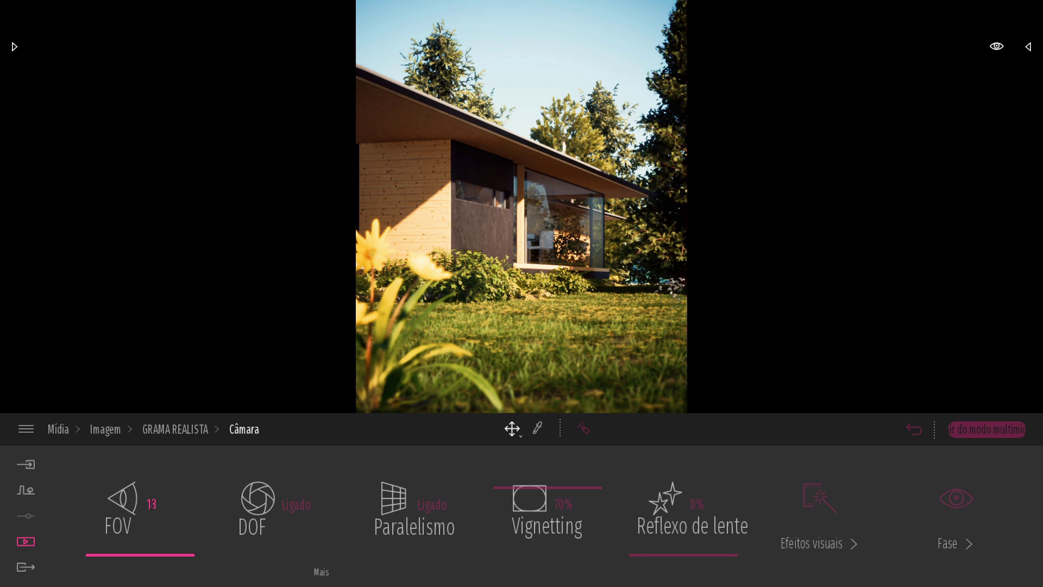
left_click(322, 575)
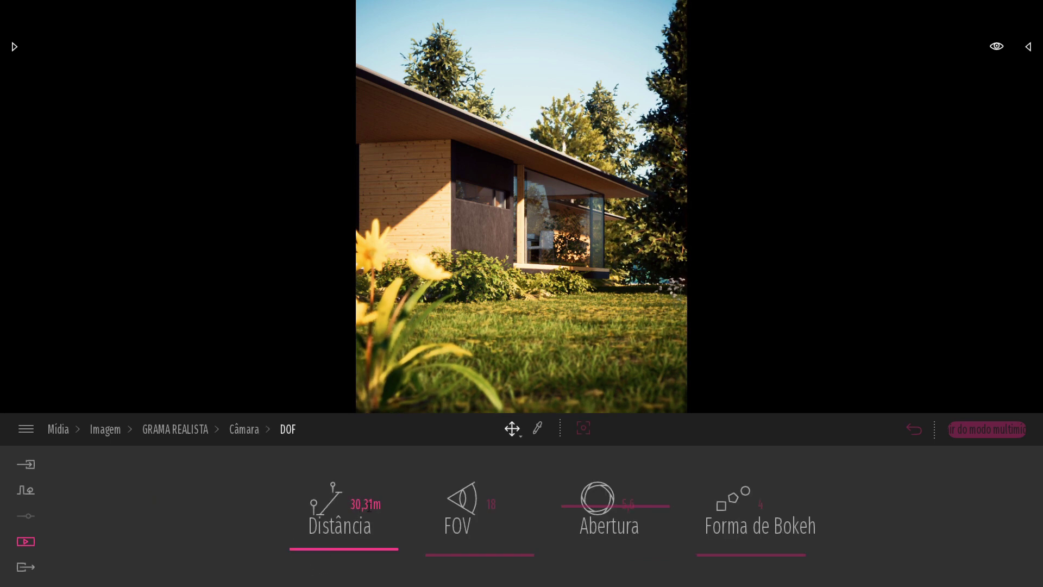
left_click(584, 430)
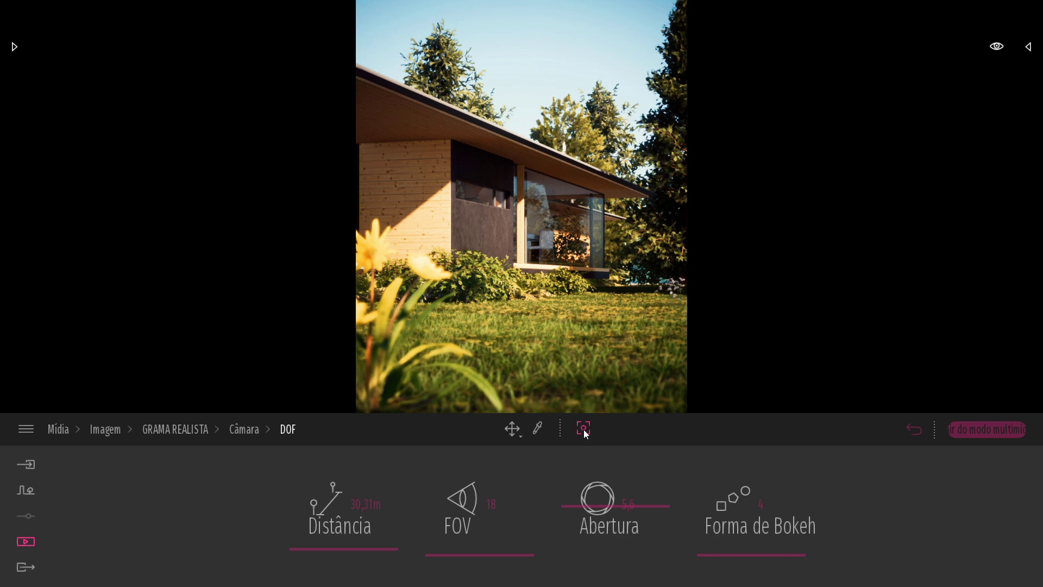
left_click(574, 268)
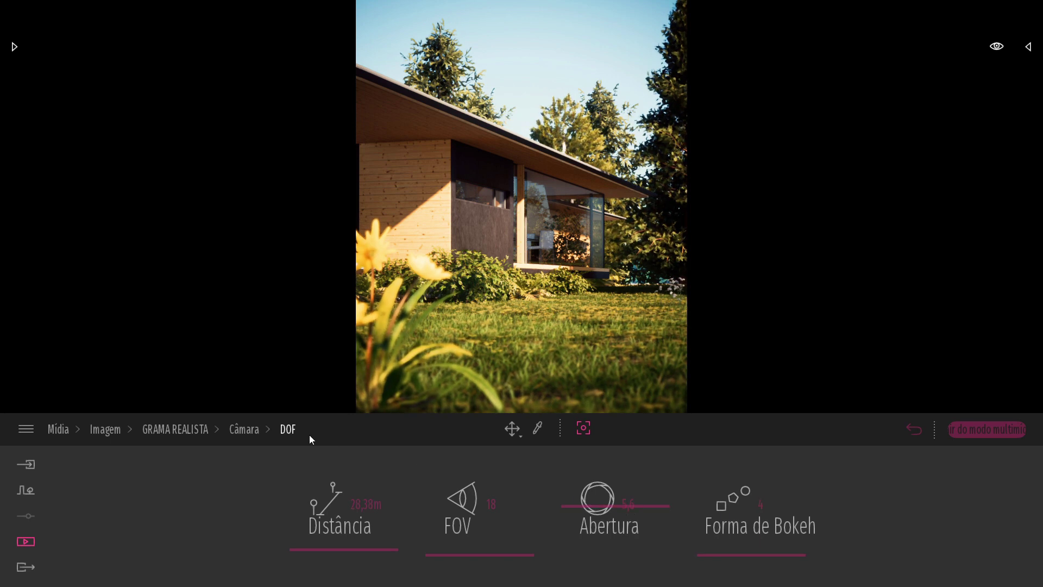
Step: Switch the camera's Paralelismo option off and on to compare the view, leaving it at Ligado
left_click(244, 429)
left_click(429, 505)
left_click(429, 504)
left_click(430, 504)
left_click(429, 504)
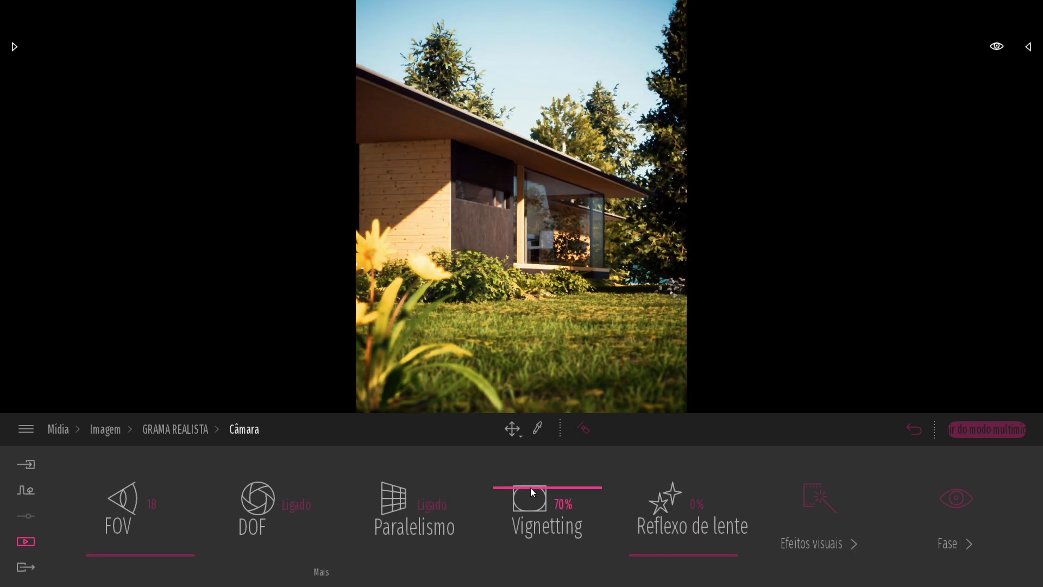
Step: Compare the camera's vignetting at 100% and 0%, and return it to 70%
left_click_drag(532, 489, 528, 455)
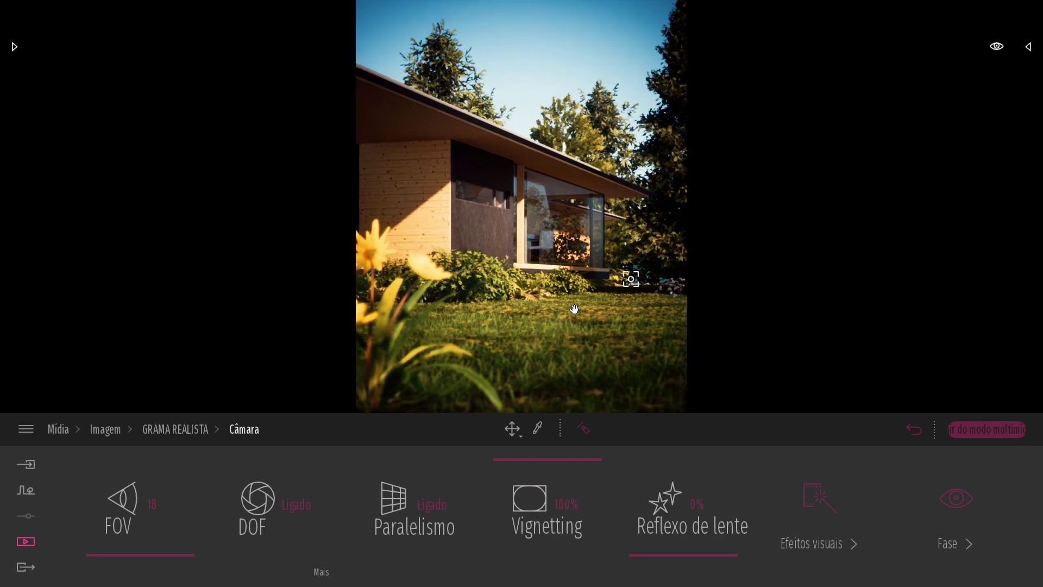
left_click_drag(540, 462, 533, 570)
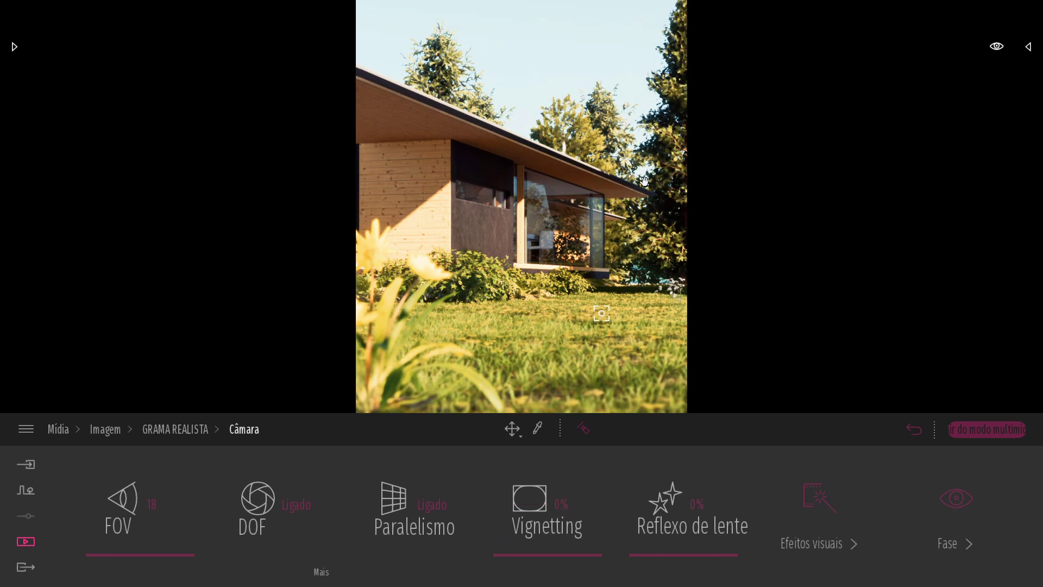
left_click_drag(533, 553, 535, 487)
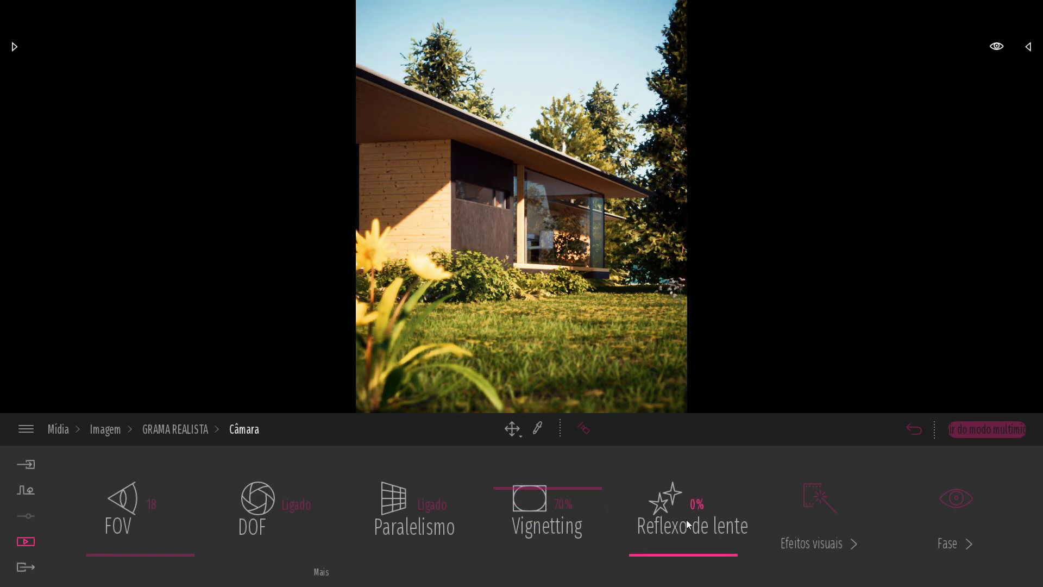
Step: Review the type, contrast and saturation of the color gradient in the camera's visual effects
left_click(807, 496)
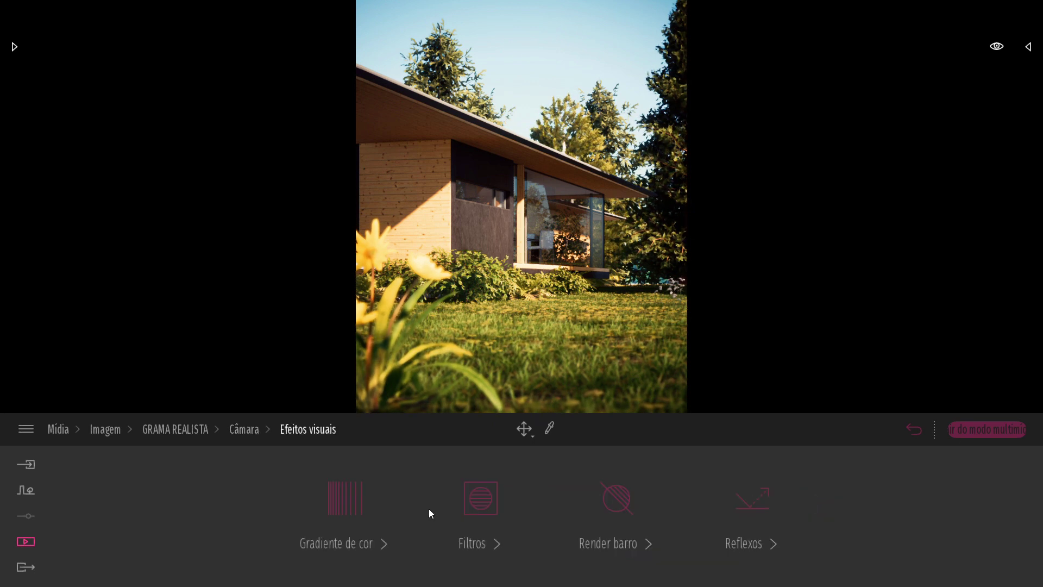
left_click(347, 496)
left_click(397, 499)
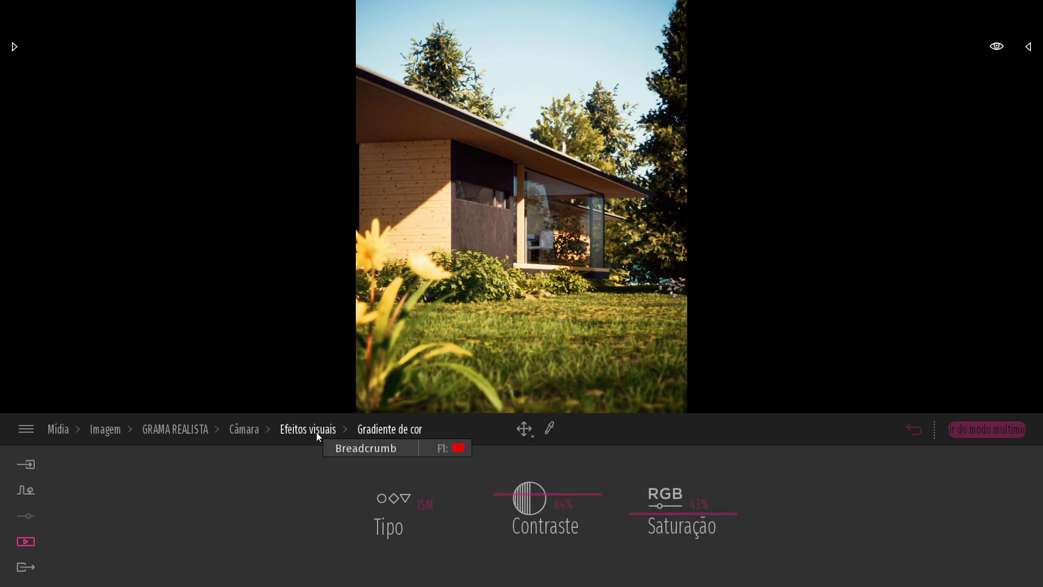
Step: Choose the Line Light filter for the image and open the Render barro settings
left_click(316, 432)
left_click(477, 507)
left_click(532, 500)
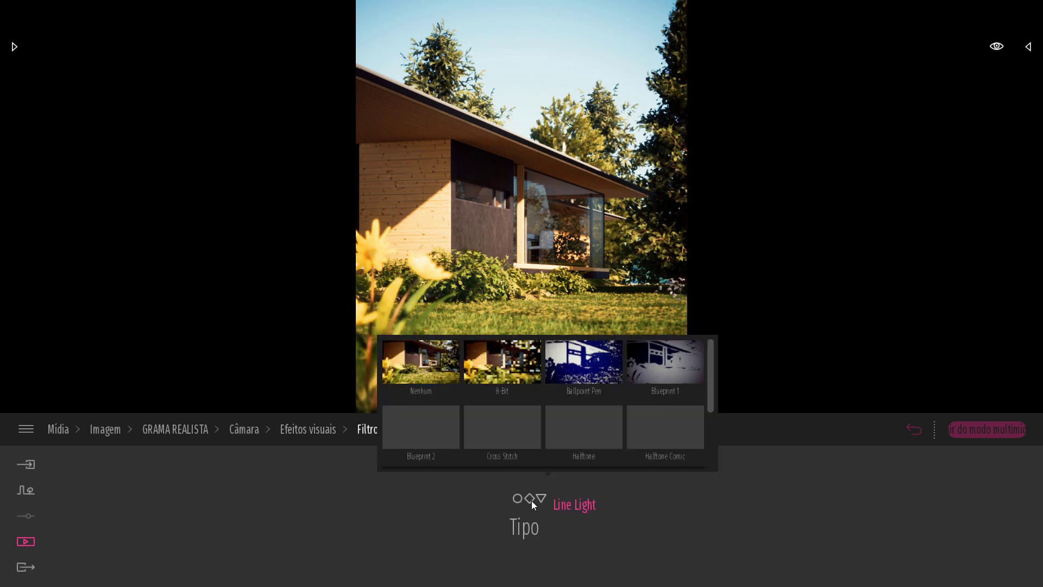
scroll(582, 432, "down", 1)
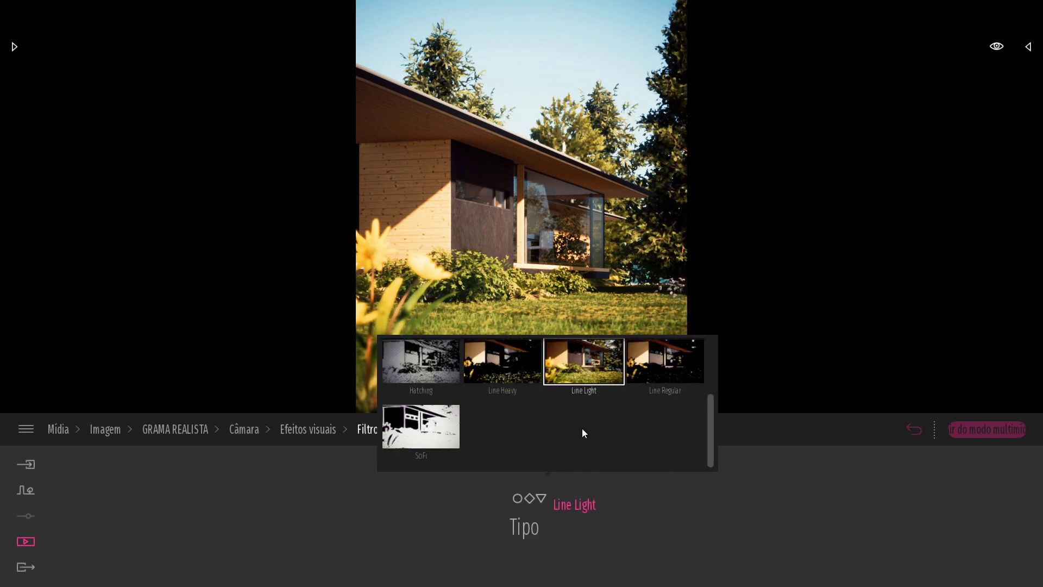
left_click(588, 381)
left_click(316, 431)
left_click(612, 495)
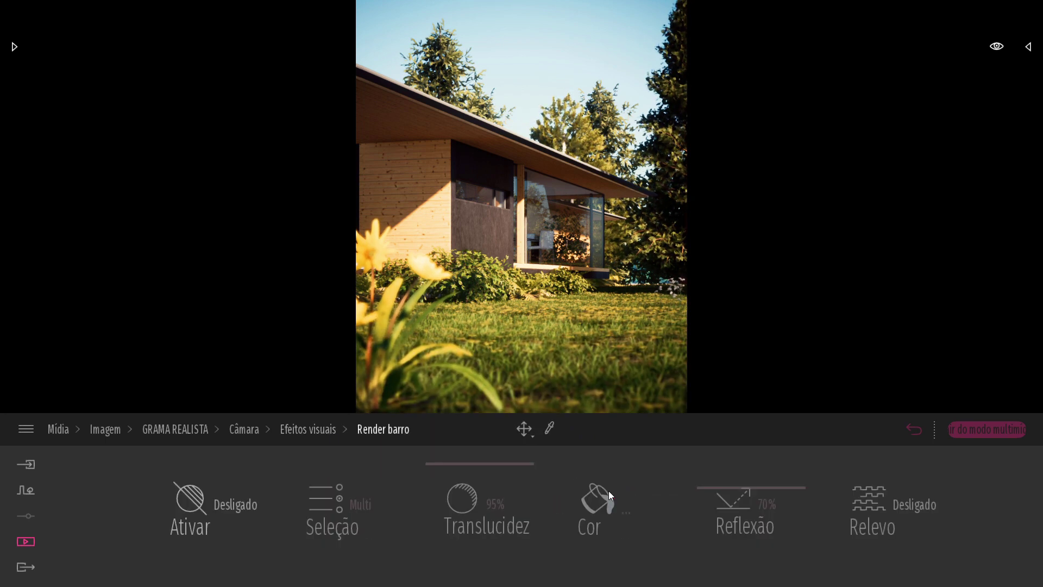
Step: Review the camera's Reflexos effect and the custom output width and height in the GRAMA REALISTA image format settings
left_click(318, 432)
left_click(754, 503)
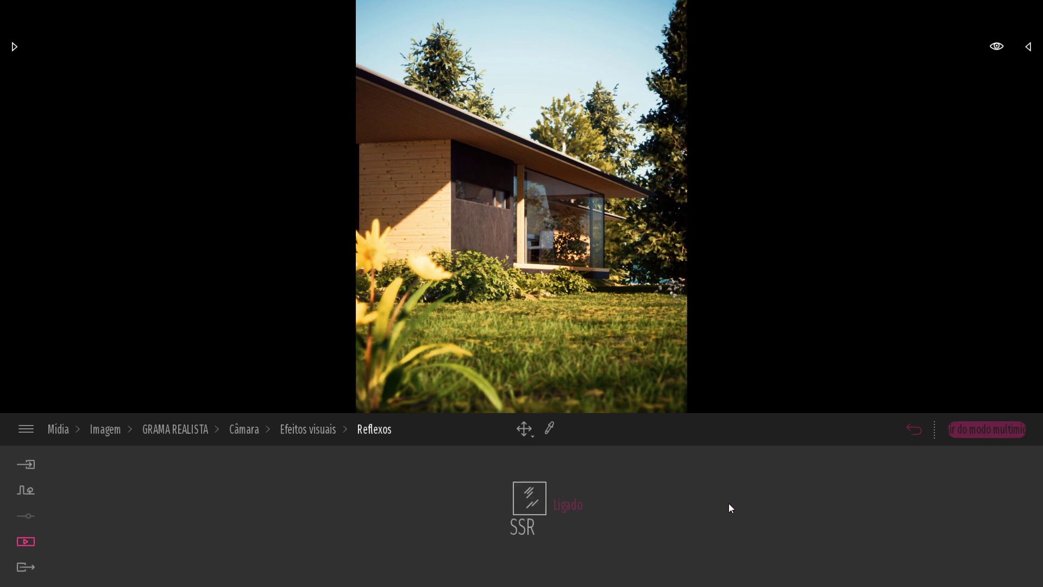
left_click(253, 433)
left_click(182, 430)
left_click(824, 508)
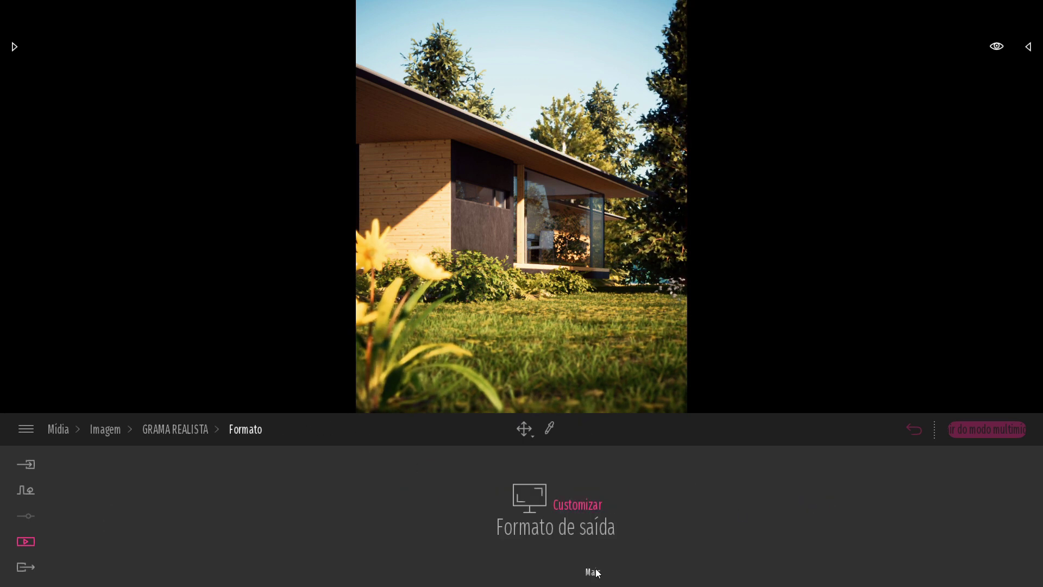
left_click(603, 530)
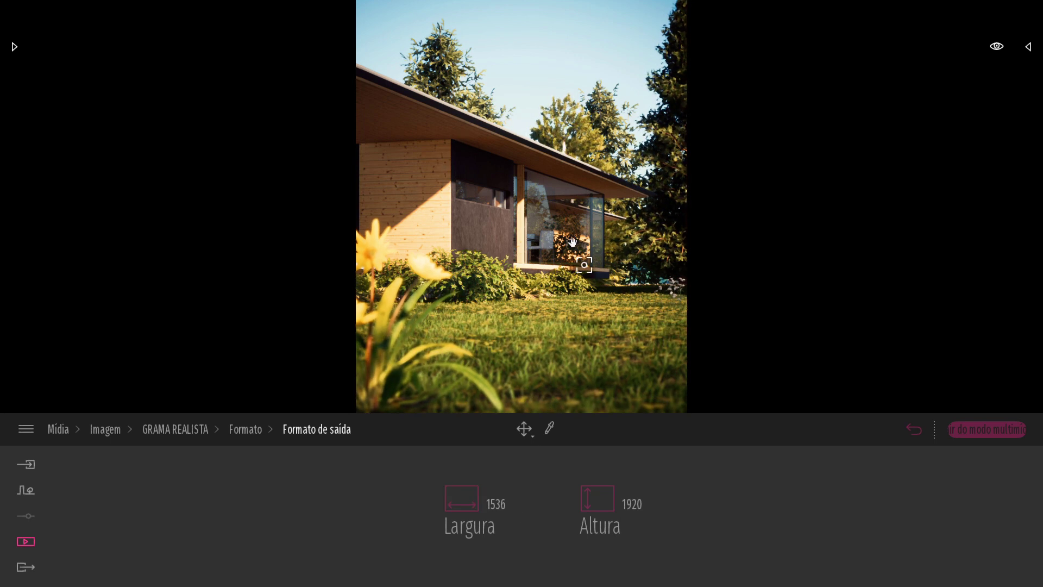
Step: Sample the house window's glass material, inspect its color without changing it, and switch Dupla face off and back on
left_click(560, 185)
left_click(410, 505)
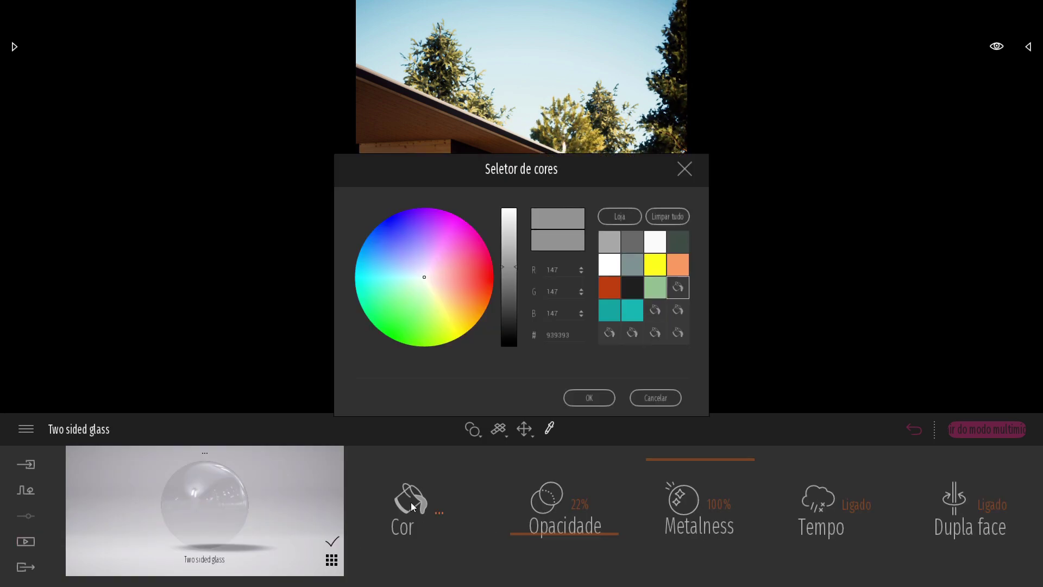
left_click_drag(484, 174, 225, 86)
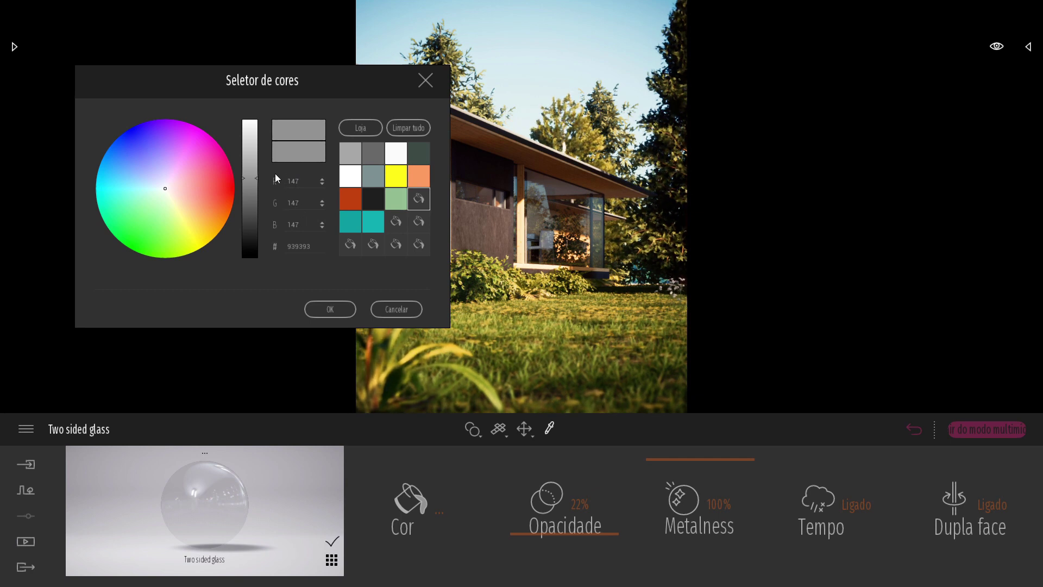
left_click(397, 309)
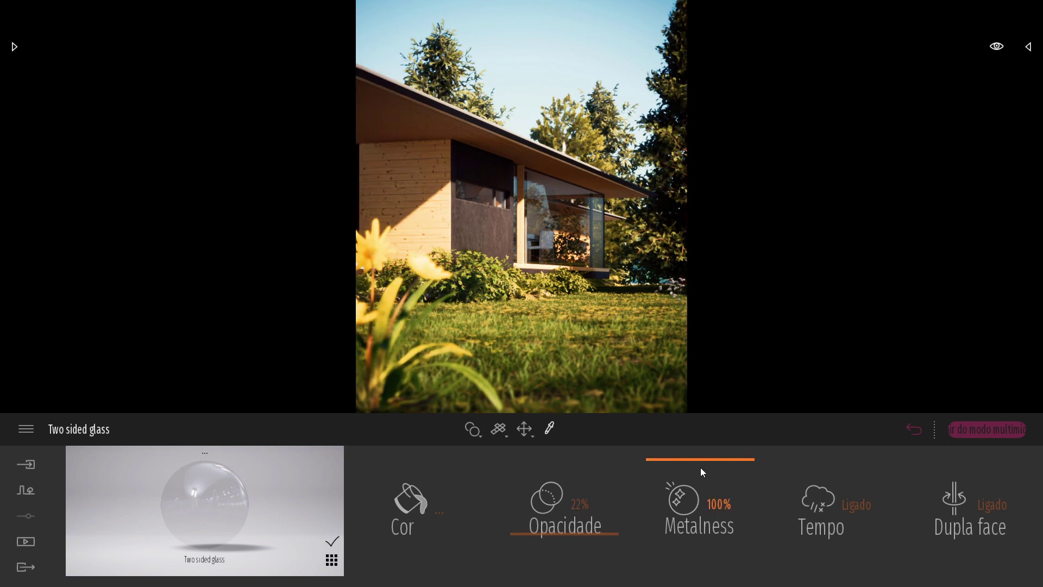
left_click(961, 503)
left_click(960, 503)
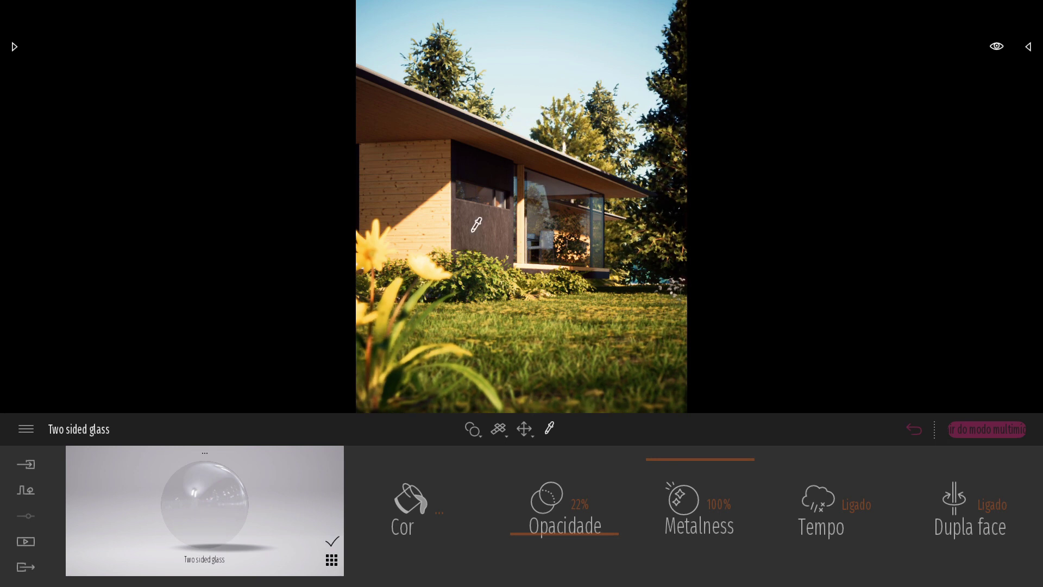
Step: Enable Assistentes visuais in the Aspecto preferences and select the box reflection probe at the large window
key("ctrl+p")
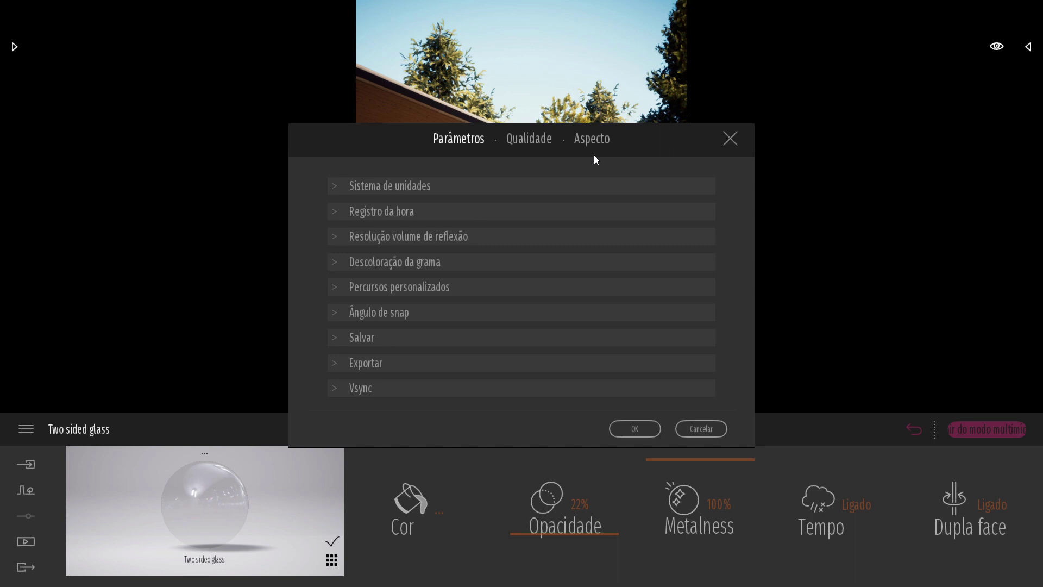
left_click(591, 139)
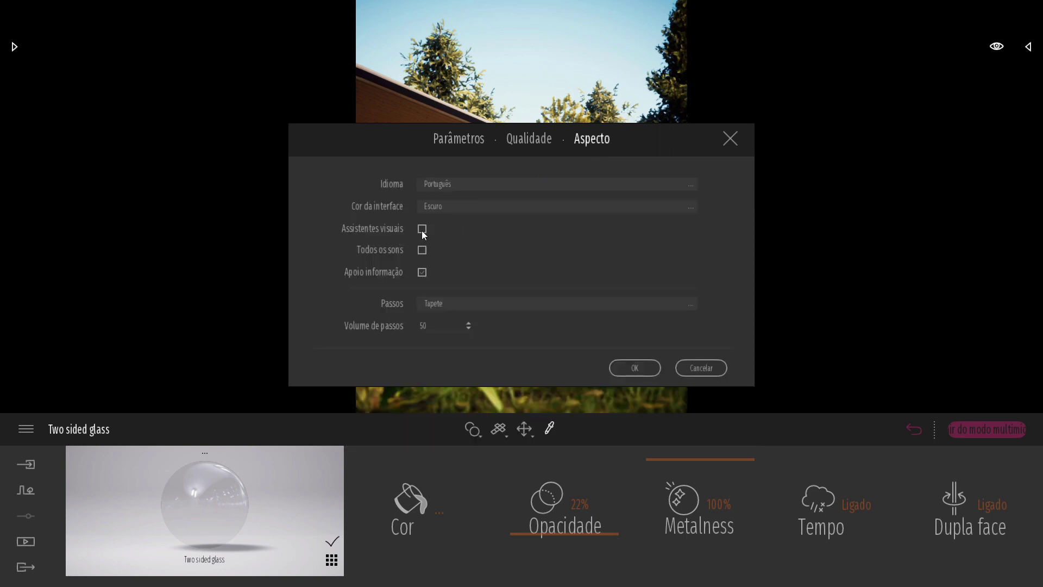
left_click(624, 364)
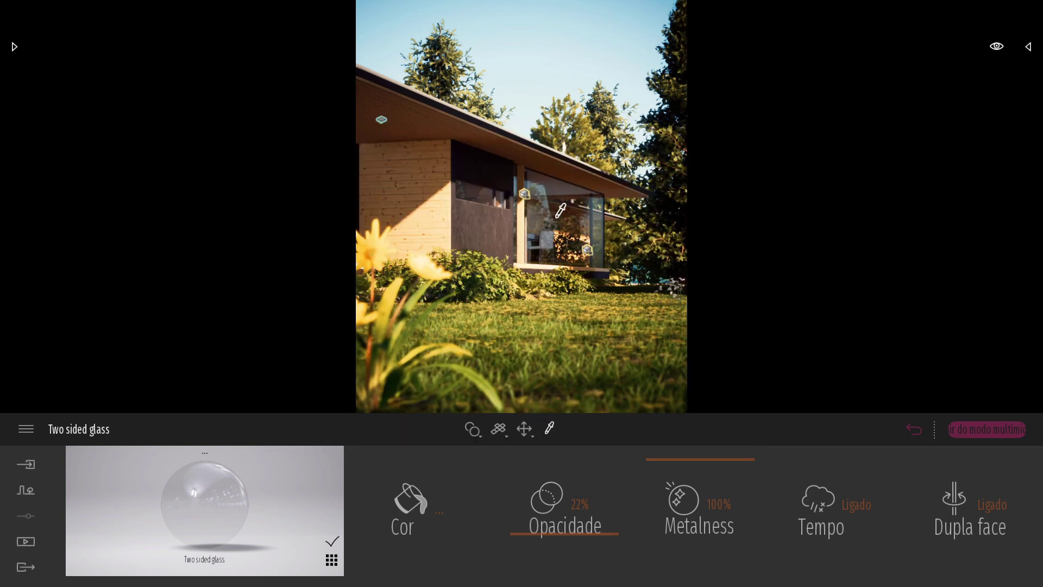
left_click(590, 251)
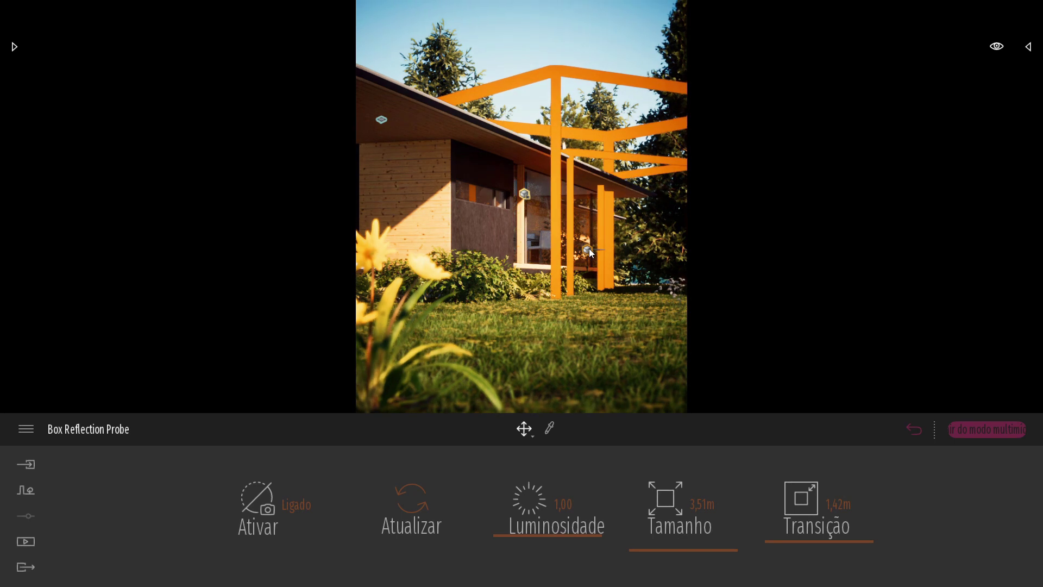